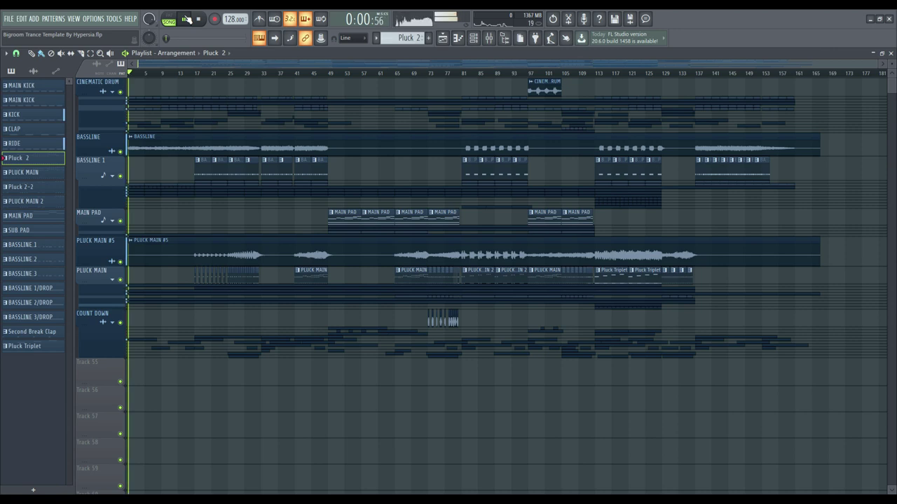
Start song playback of the Bigroom Trance Template arrangement from the beginning.
{"action": "left_click", "coordinate": [186, 19]}
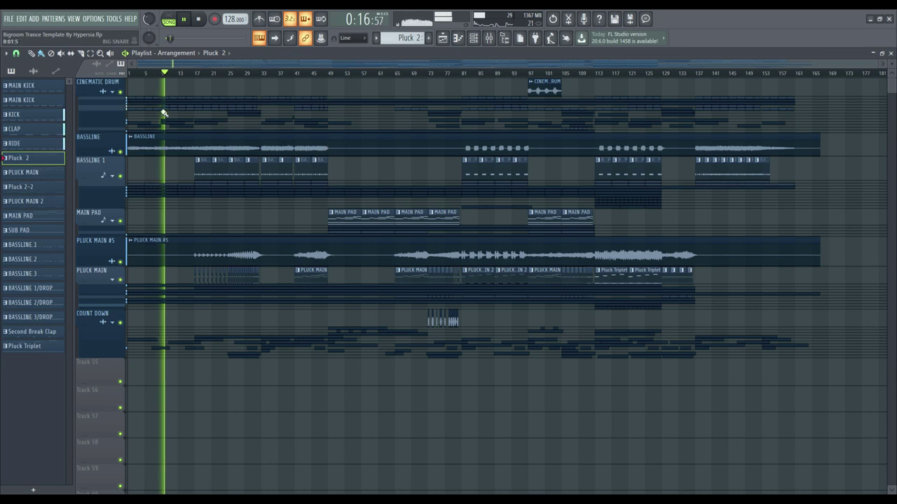
Expand the Cinematic Drum, BASSLINE, MAIN PAD, COUNT DOWN and PLUCK MAIN track groups.
{"action": "left_click", "coordinate": [105, 90]}
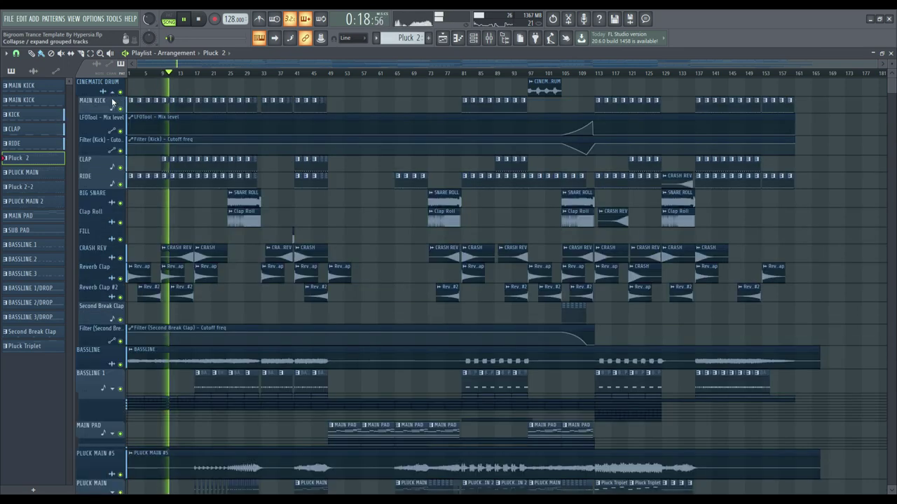
{"action": "left_click", "coordinate": [108, 358]}
{"action": "scroll", "coordinate": [109, 346], "scroll_direction": "down", "scroll_amount": 5}
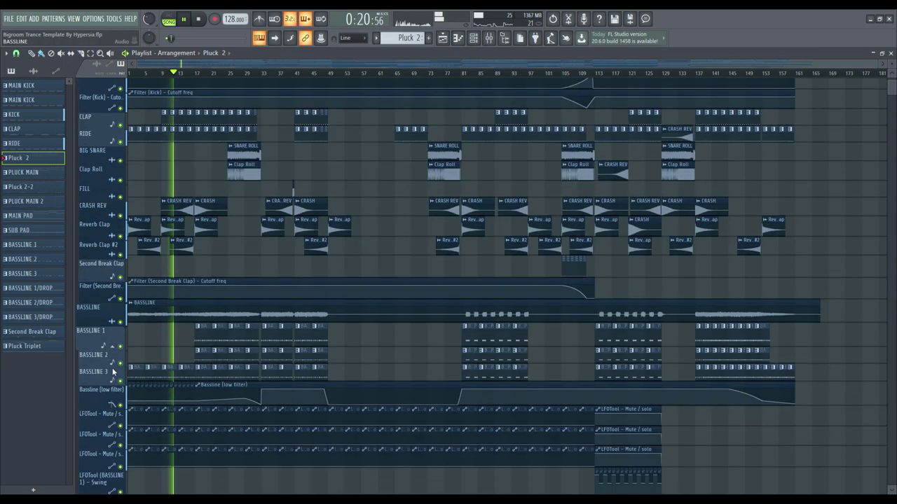
{"action": "scroll", "coordinate": [109, 346], "scroll_direction": "down", "scroll_amount": 2}
{"action": "left_click", "coordinate": [110, 344]}
{"action": "scroll", "coordinate": [111, 329], "scroll_direction": "down", "scroll_amount": 5}
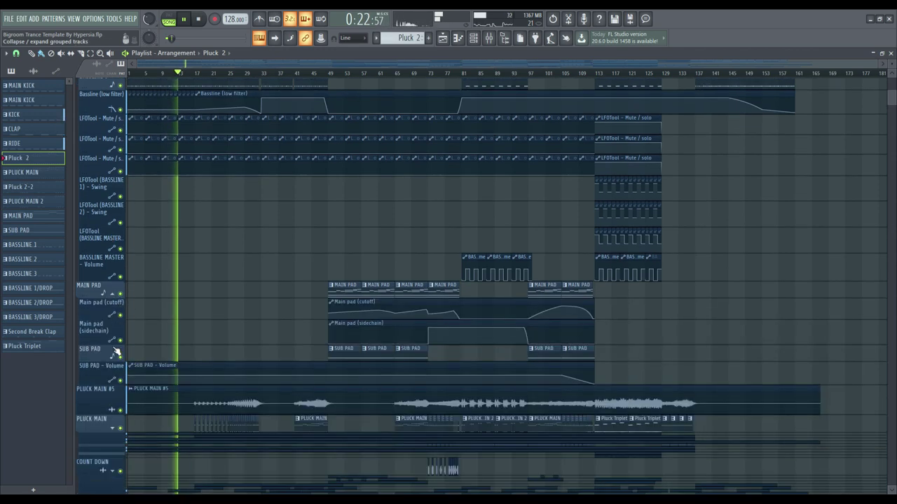
{"action": "left_click", "coordinate": [111, 286]}
{"action": "left_click", "coordinate": [112, 243]}
Scroll and zoom around the playlist to follow the arrangement as it plays.
{"action": "scroll", "coordinate": [219, 203], "scroll_direction": "up", "scroll_amount": 5}
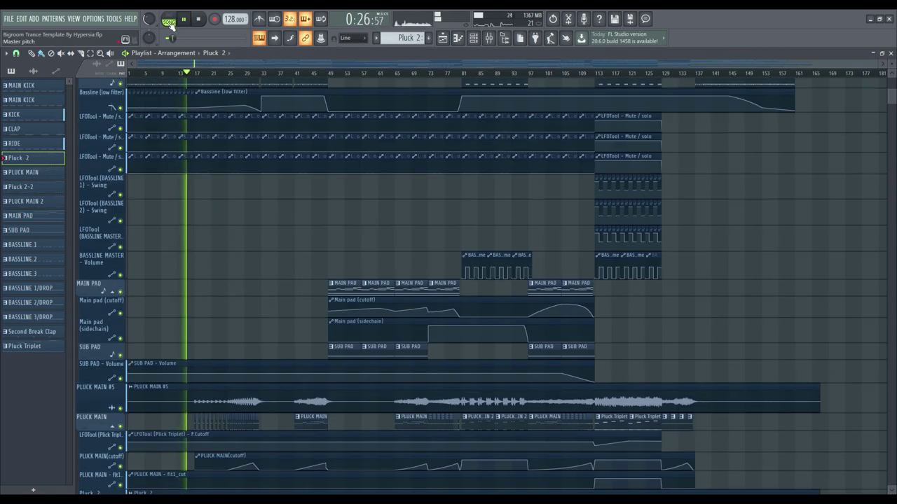
{"action": "scroll", "coordinate": [175, 66], "scroll_direction": "up", "scroll_amount": 5}
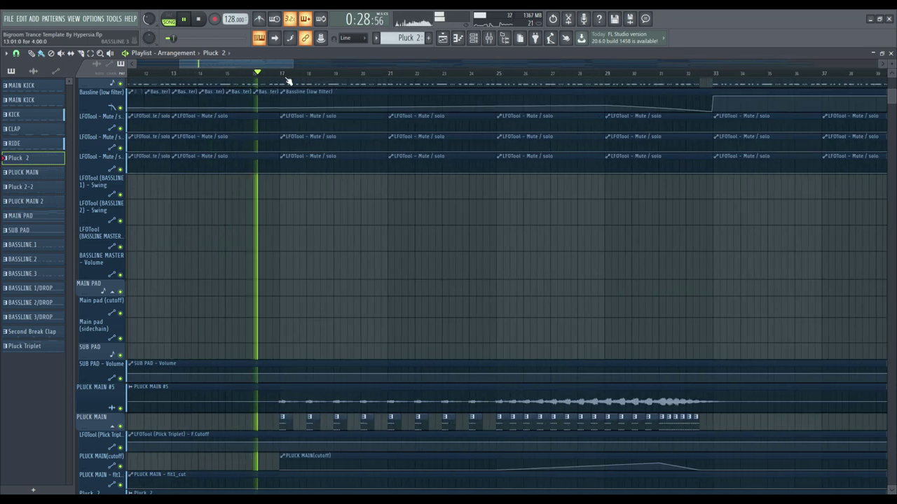
{"action": "left_click_drag", "start_coordinate": [243, 62], "coordinate": [251, 62]}
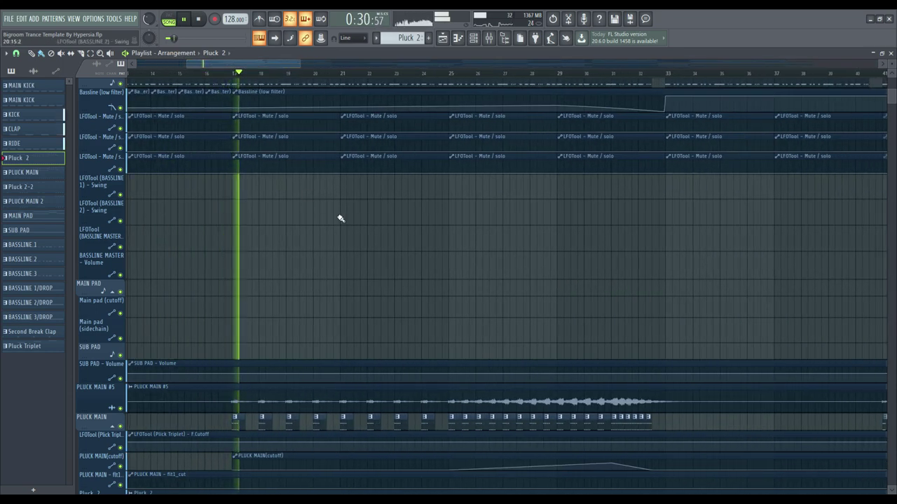
{"action": "scroll", "coordinate": [374, 193], "scroll_direction": "up", "scroll_amount": 6}
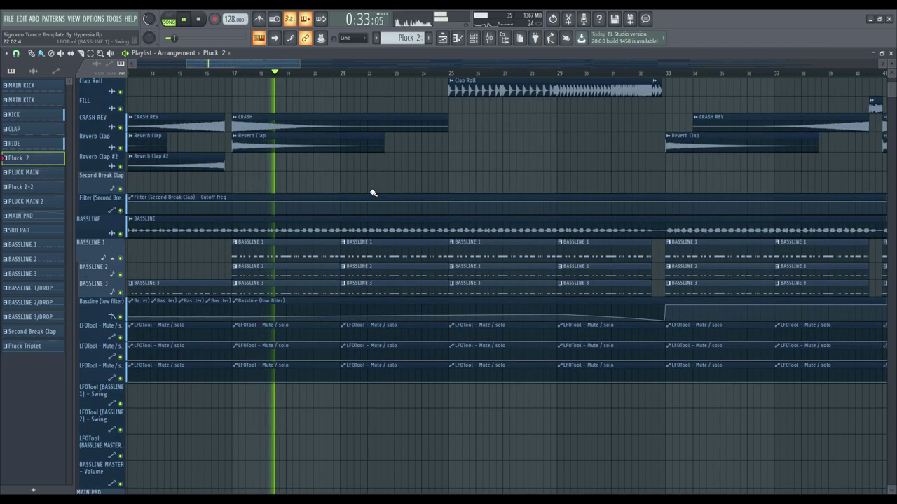
{"action": "left_click_drag", "start_coordinate": [275, 61], "coordinate": [298, 61]}
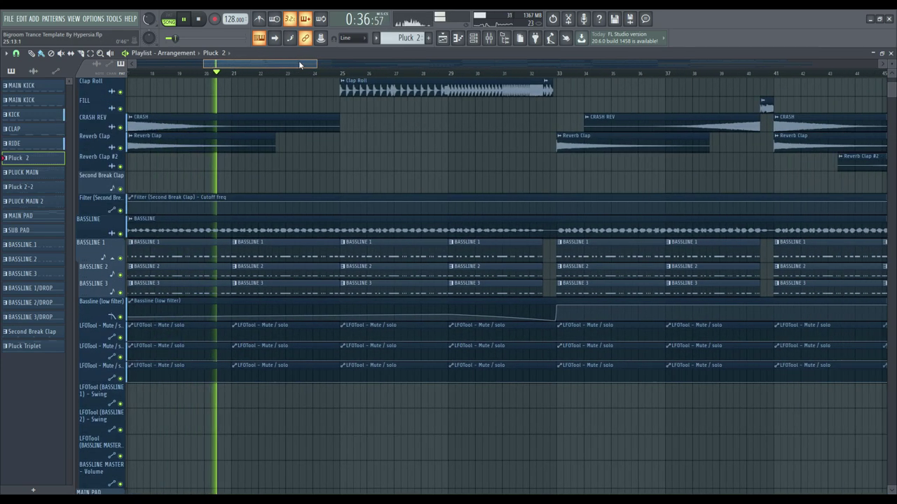
{"action": "scroll", "coordinate": [456, 133], "scroll_direction": "up", "scroll_amount": 4}
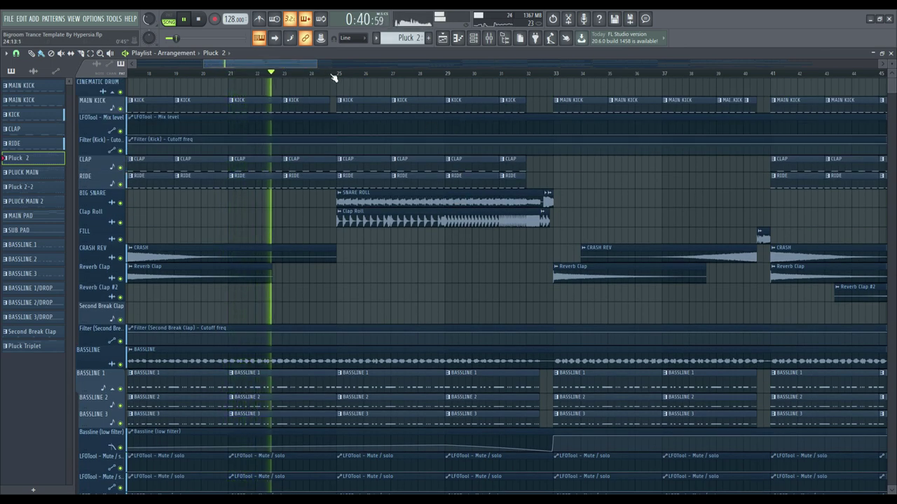
{"action": "scroll", "coordinate": [334, 77], "scroll_direction": "down", "scroll_amount": 3}
{"action": "scroll", "coordinate": [334, 77], "scroll_direction": "down", "scroll_amount": 1}
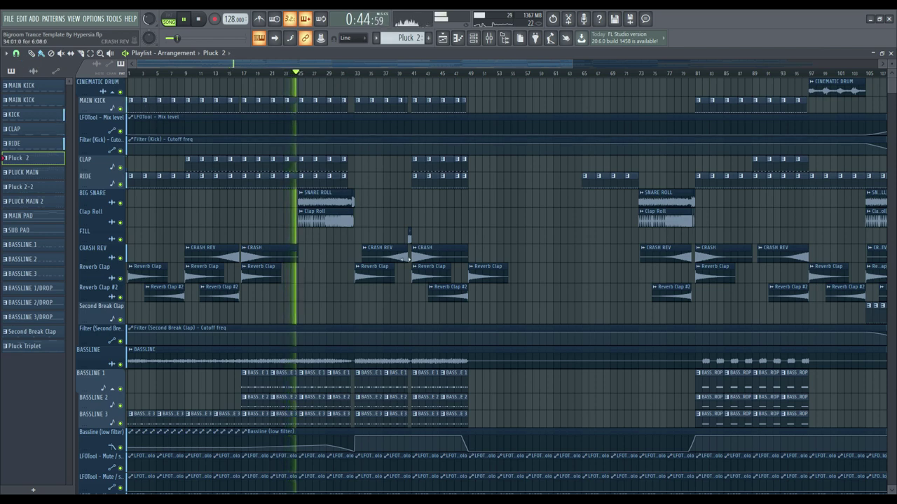
{"action": "scroll", "coordinate": [409, 257], "scroll_direction": "down", "scroll_amount": 15}
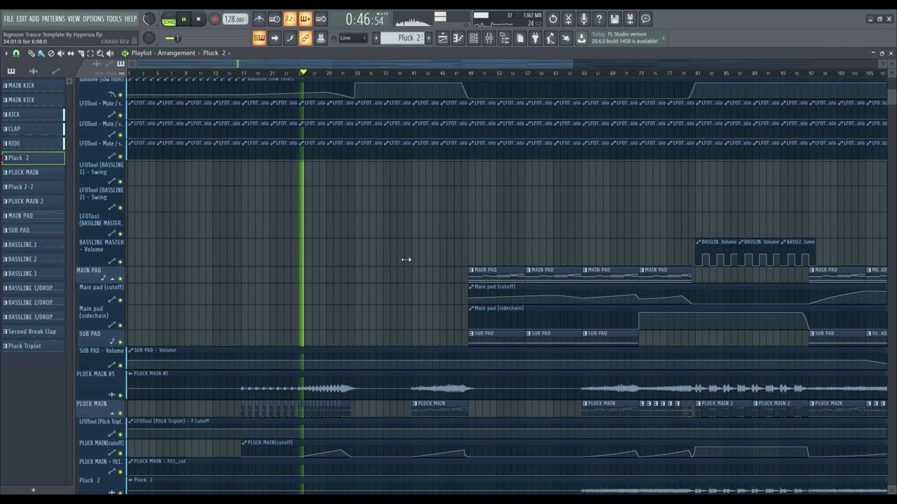
{"action": "scroll", "coordinate": [406, 259], "scroll_direction": "down", "scroll_amount": 10}
{"action": "scroll", "coordinate": [406, 259], "scroll_direction": "up", "scroll_amount": 8}
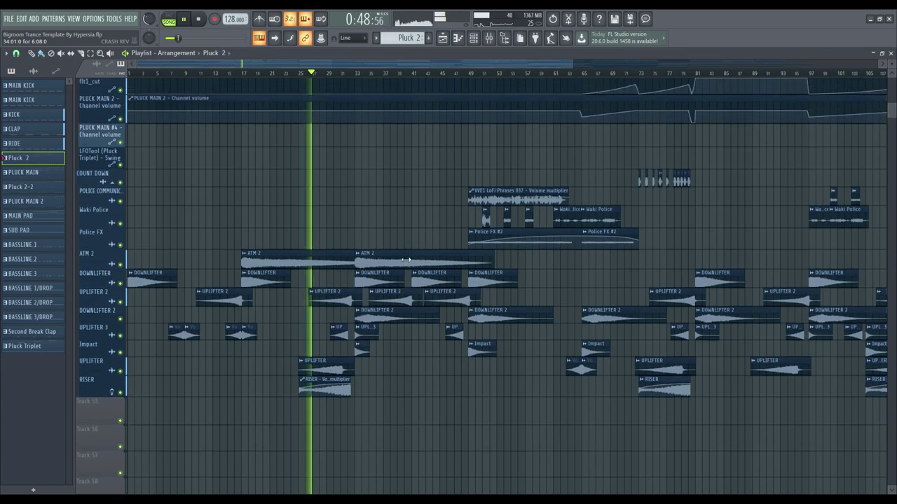
{"action": "scroll", "coordinate": [406, 259], "scroll_direction": "up", "scroll_amount": 10}
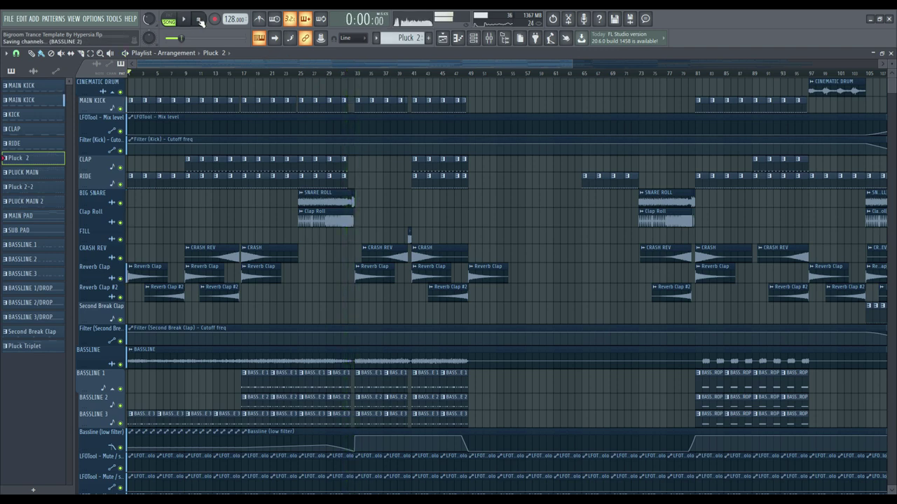
Stop playback, time-select bars 1–33 with no clips selected, and make KICK the current pattern.
{"action": "key", "text": "space"}
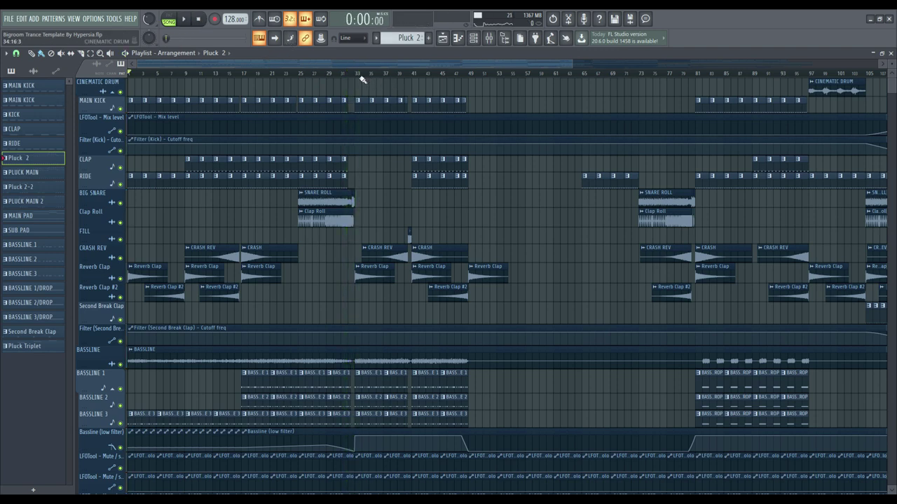
{"action": "double_click", "coordinate": [287, 75]}
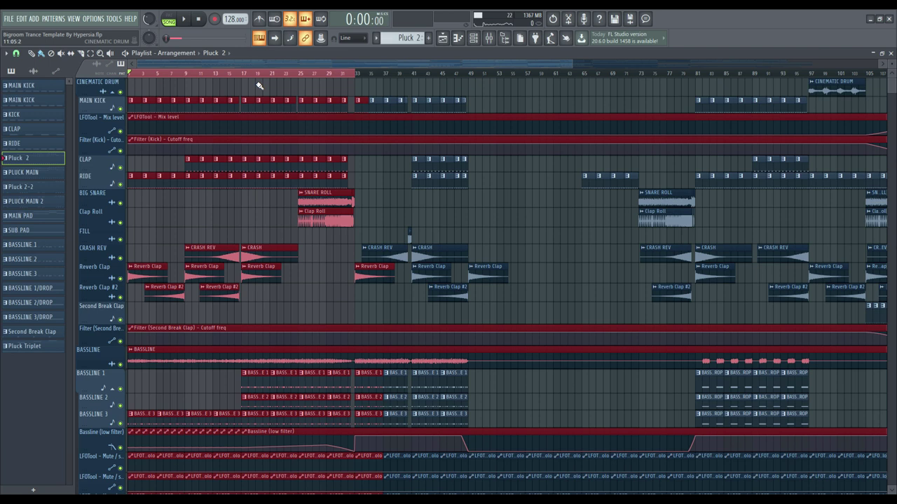
{"action": "left_click", "coordinate": [430, 97]}
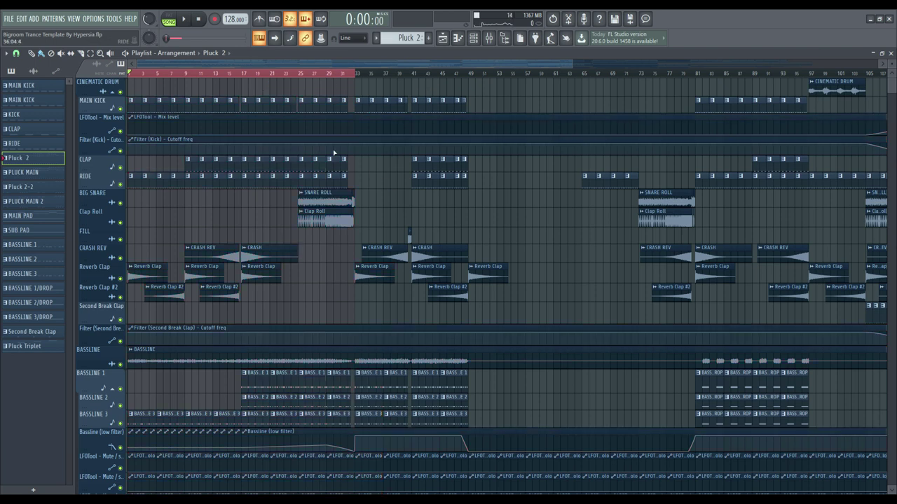
{"action": "left_click", "coordinate": [133, 104]}
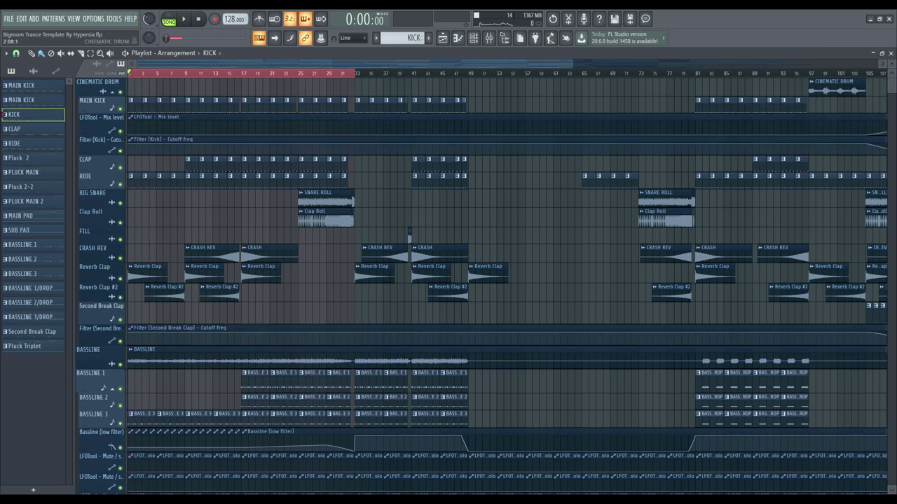
Open the Channel Rack and compare the MAIN KICK and MAIN KICK #2 sampler settings.
{"action": "key", "text": "F6"}
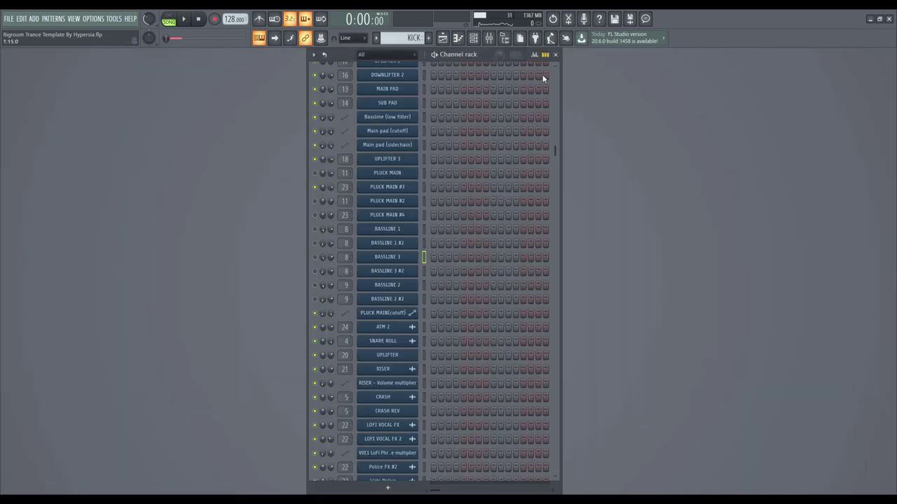
{"action": "scroll", "coordinate": [542, 75], "scroll_direction": "up", "scroll_amount": 3}
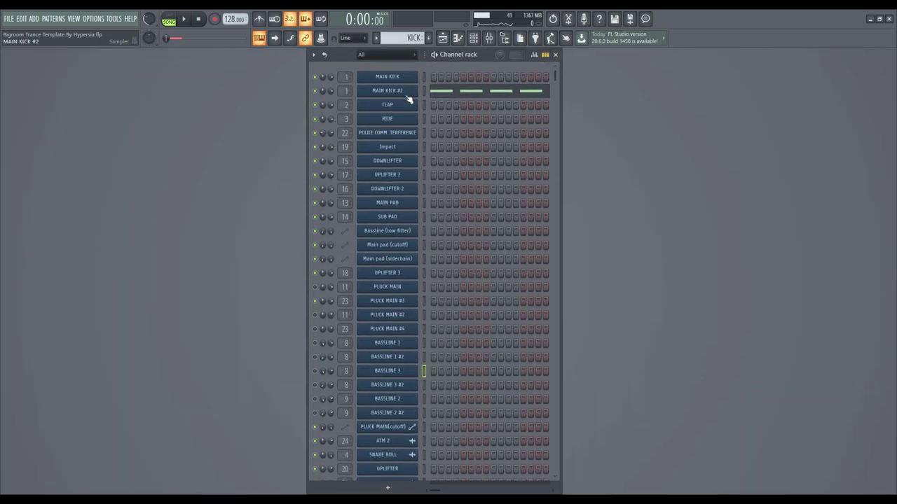
{"action": "left_click", "coordinate": [398, 96]}
{"action": "left_click", "coordinate": [394, 78]}
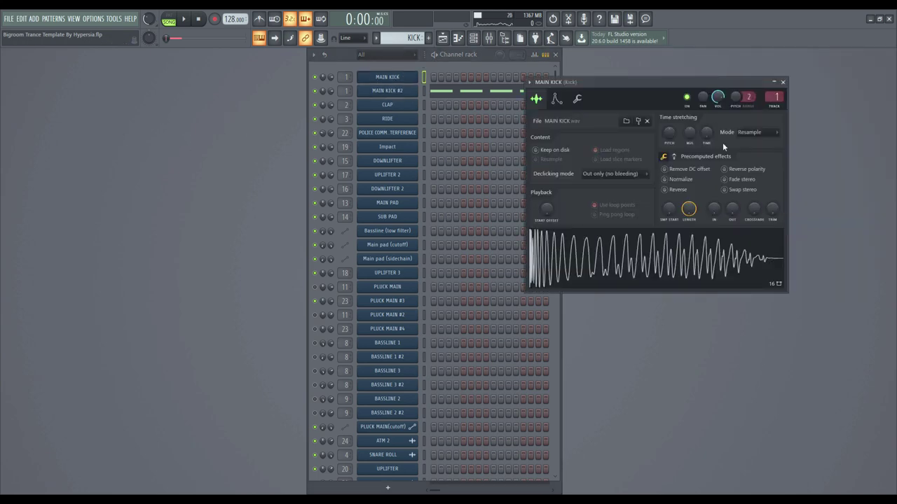
{"action": "left_click", "coordinate": [783, 82]}
{"action": "left_click", "coordinate": [397, 91]}
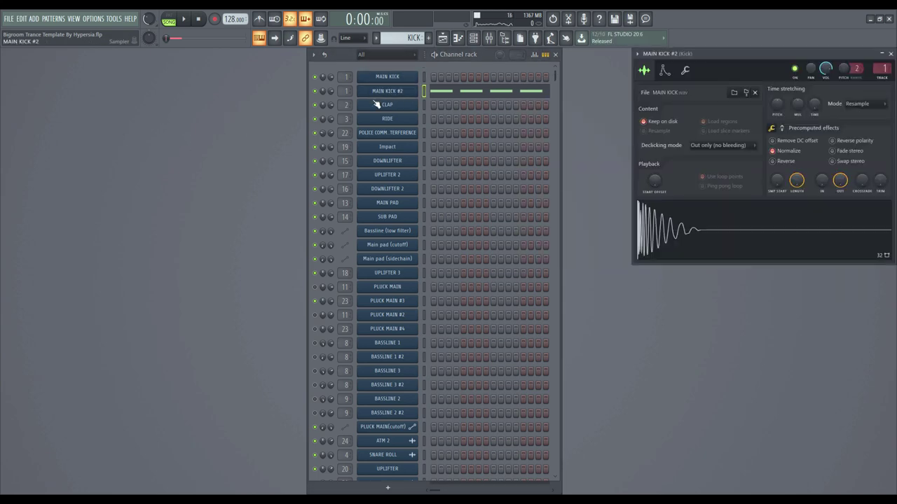
Move the MAIN KICK #2 sampler window to the upper left, checking MAIN KICK once more.
{"action": "left_click_drag", "start_coordinate": [727, 54], "coordinate": [344, 166]}
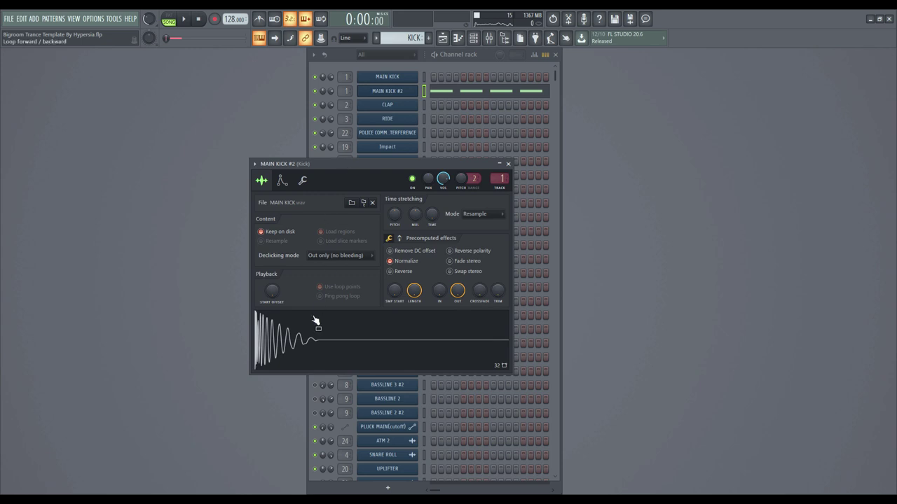
{"action": "left_click", "coordinate": [387, 76]}
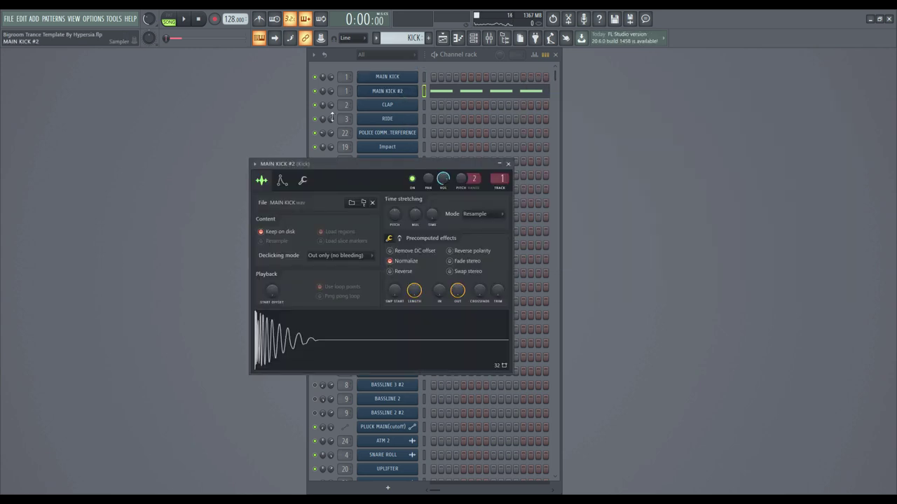
{"action": "left_click", "coordinate": [400, 92]}
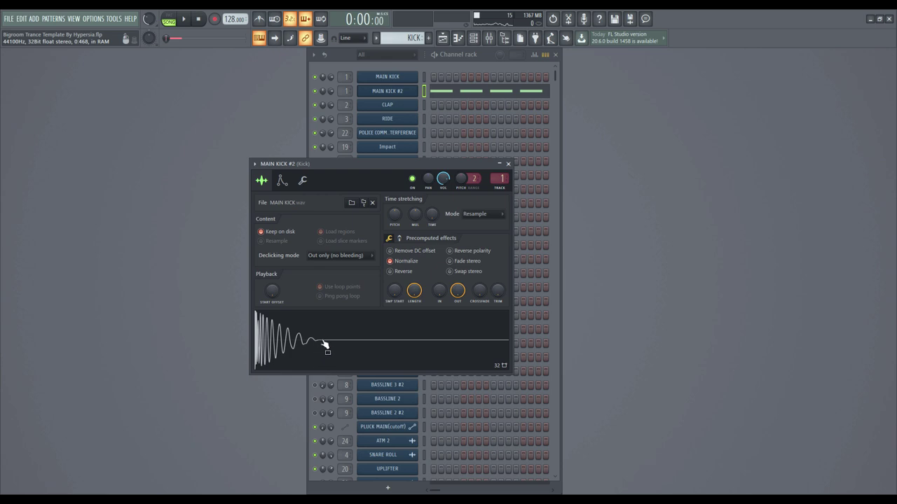
{"action": "left_click_drag", "start_coordinate": [343, 164], "coordinate": [184, 144]}
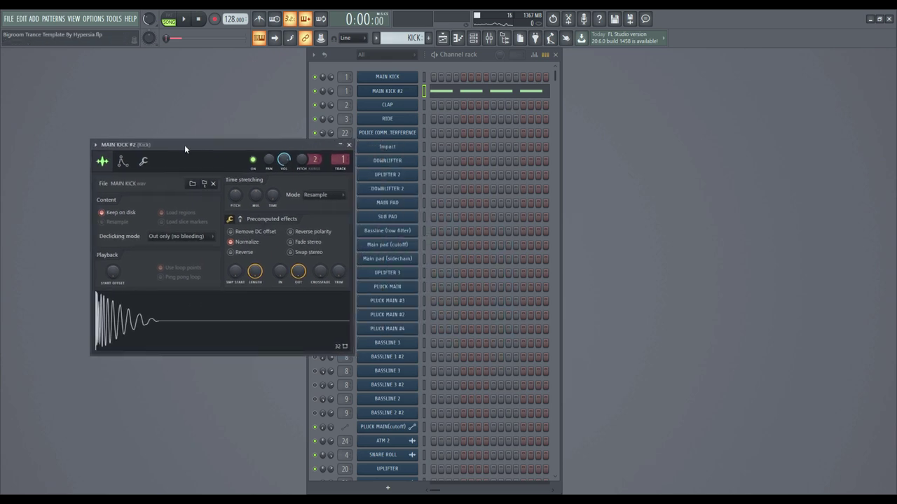
Switch repeatedly between the MAIN KICK and MAIN KICK #2 sampler settings, ending on MAIN KICK #2.
{"action": "left_click", "coordinate": [406, 77]}
{"action": "left_click", "coordinate": [378, 91]}
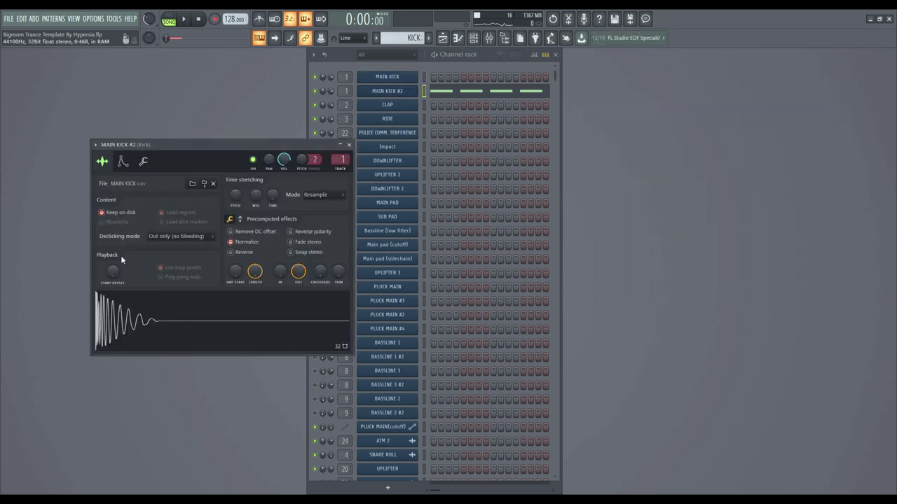
{"action": "left_click", "coordinate": [398, 80]}
{"action": "left_click", "coordinate": [396, 93]}
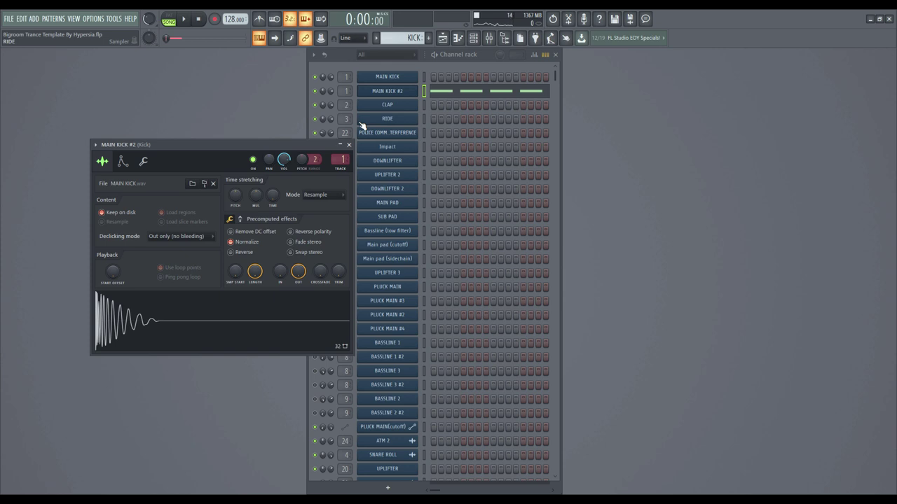
{"action": "left_click", "coordinate": [410, 79]}
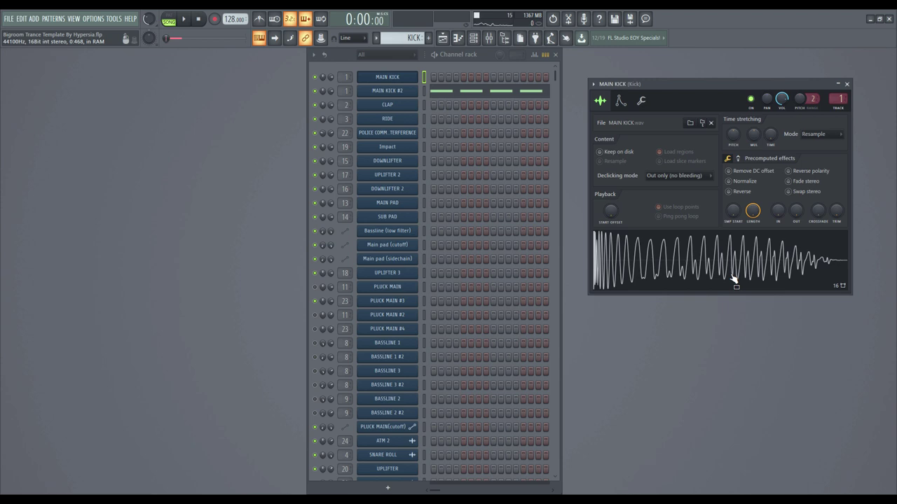
{"action": "left_click", "coordinate": [387, 91]}
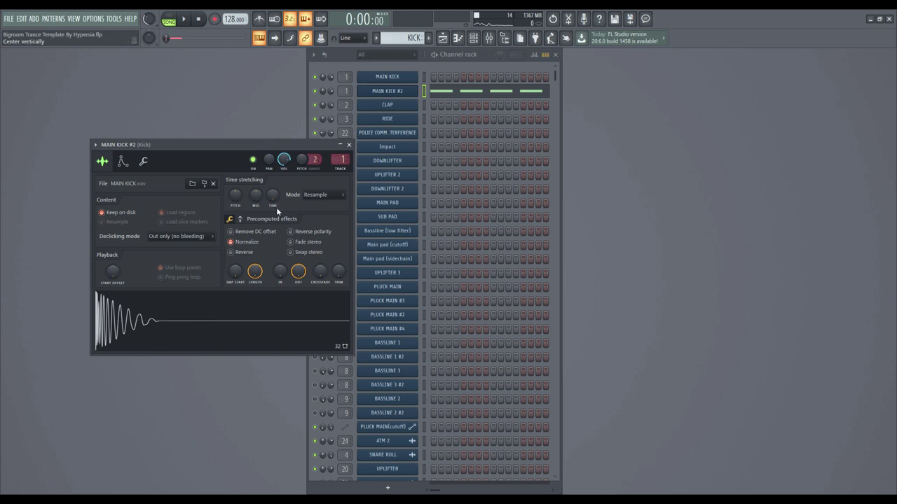
{"action": "left_click", "coordinate": [384, 77]}
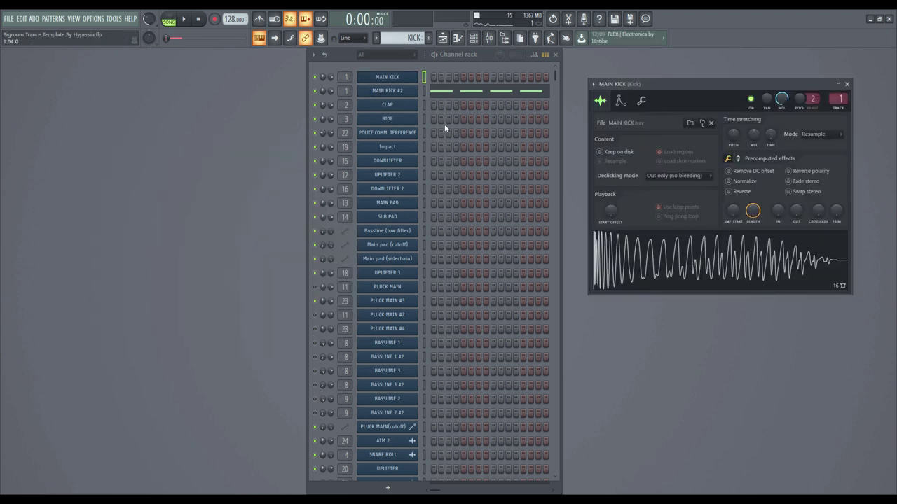
{"action": "left_click", "coordinate": [413, 93]}
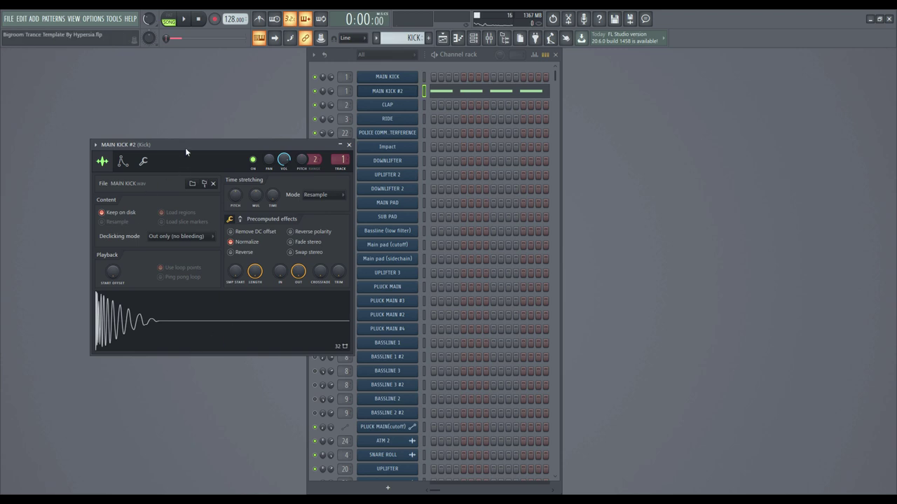
Reposition the MAIN KICK #2 window, then turn its sample fade-out off and back on.
{"action": "left_click_drag", "start_coordinate": [185, 145], "coordinate": [168, 110]}
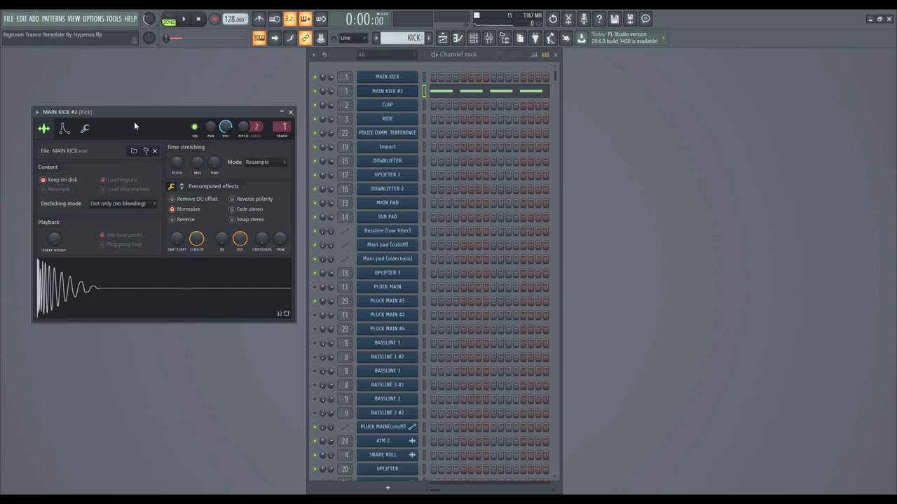
{"action": "left_click_drag", "start_coordinate": [135, 123], "coordinate": [144, 118]}
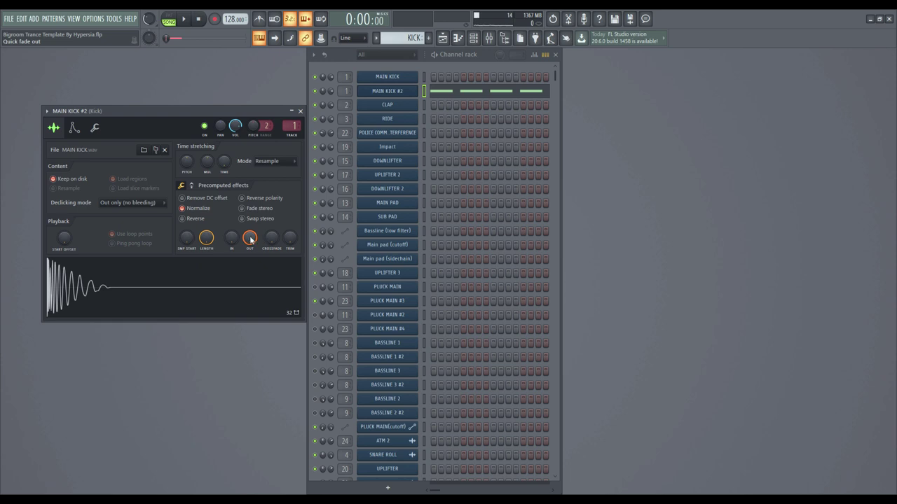
{"action": "left_click_drag", "start_coordinate": [249, 238], "coordinate": [249, 259]}
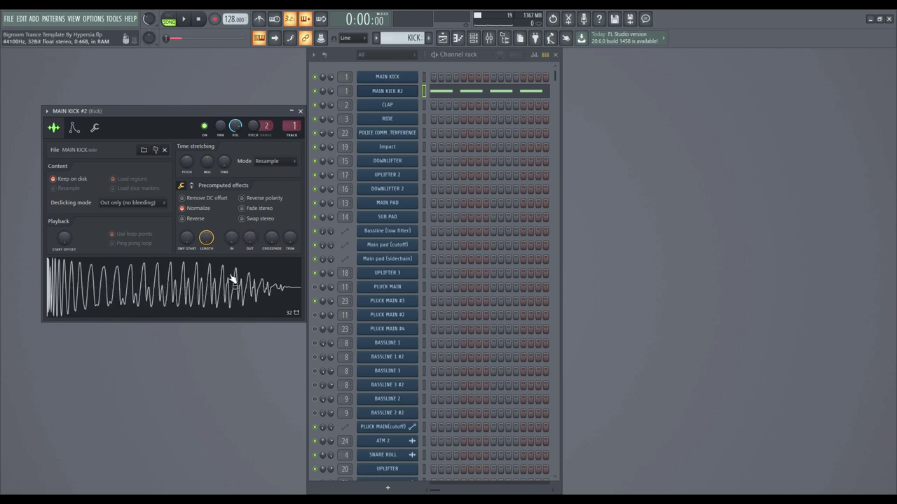
{"action": "left_click_drag", "start_coordinate": [250, 238], "coordinate": [249, 207]}
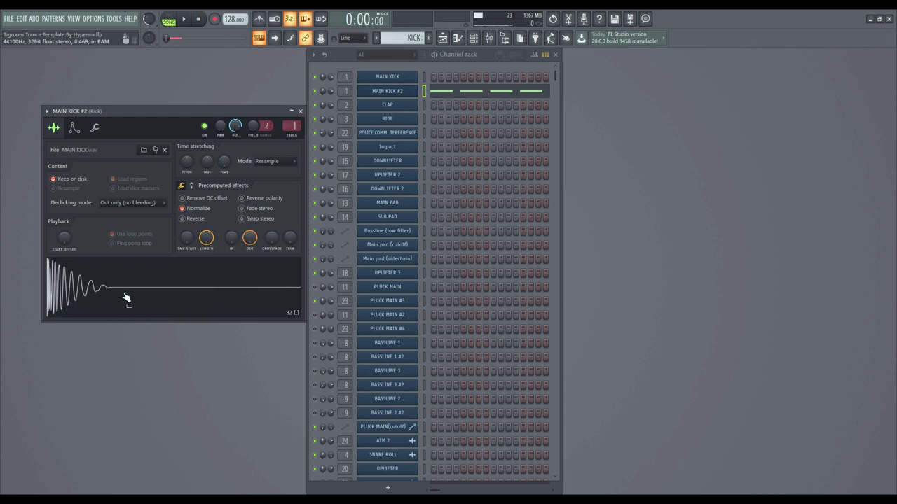
Load FabFilter Pro-Q 2 x64 into Slot 3 of the Kick mixer track.
{"action": "double_click", "coordinate": [291, 127]}
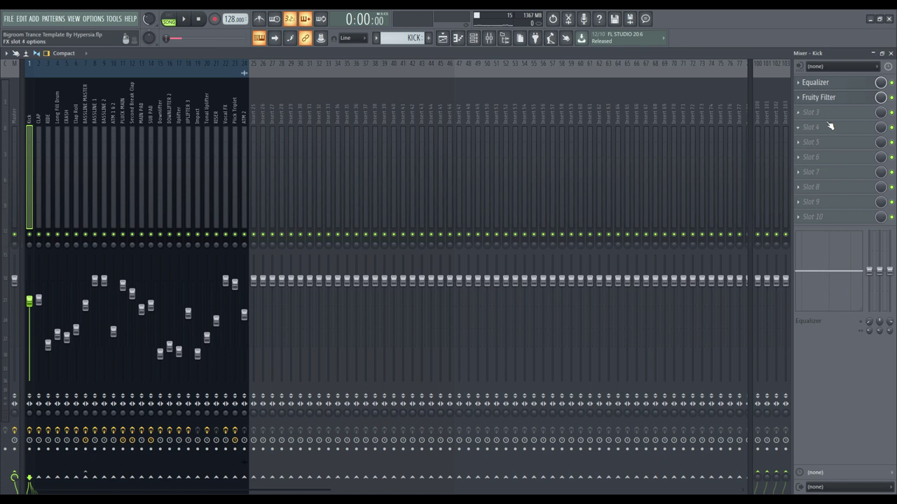
{"action": "left_click", "coordinate": [824, 113]}
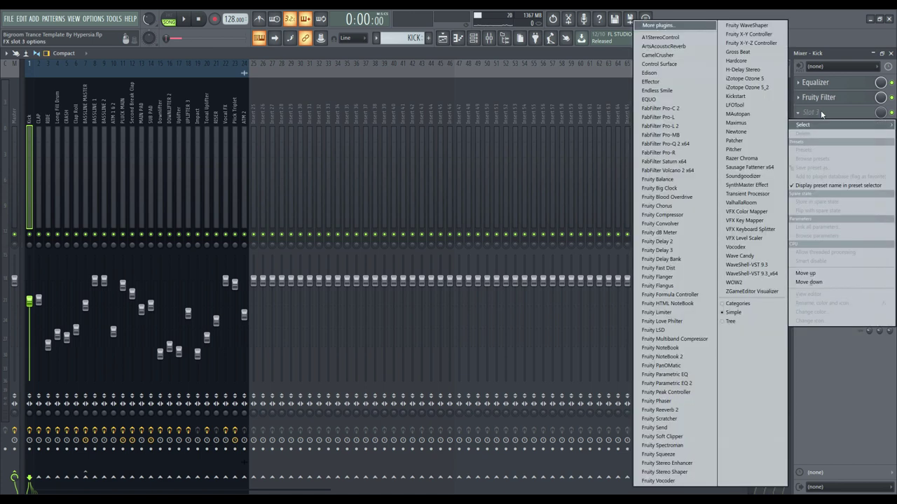
{"action": "left_click", "coordinate": [677, 144]}
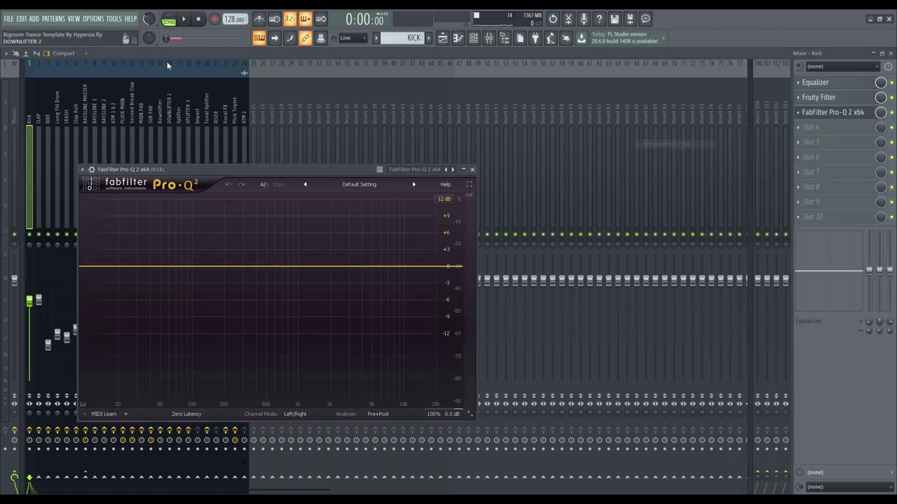
Add a Pro-Q 2 Low Cut band at 36 dB/oct and sweep it up to about 769 Hz.
{"action": "double_click", "coordinate": [154, 267]}
{"action": "left_click_drag", "start_coordinate": [152, 266], "coordinate": [148, 304]}
{"action": "right_click", "coordinate": [148, 304]}
{"action": "mouse_move", "coordinate": [175, 323]}
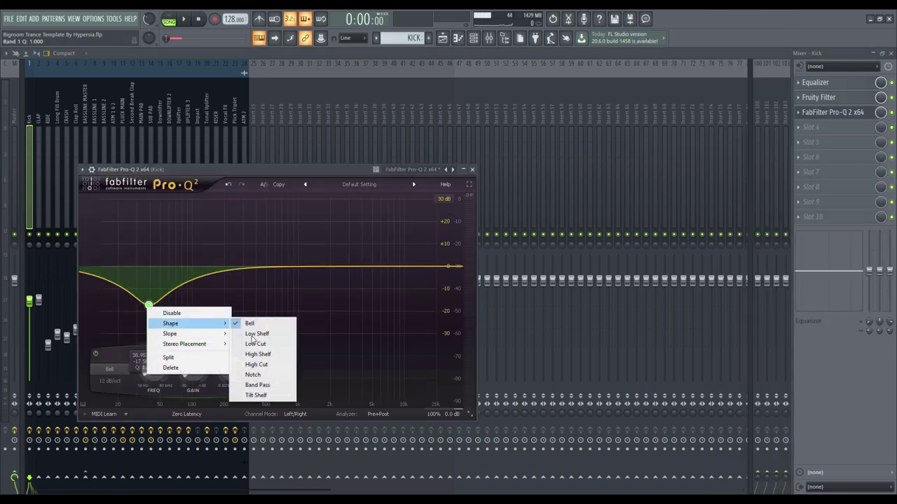
{"action": "left_click", "coordinate": [255, 344]}
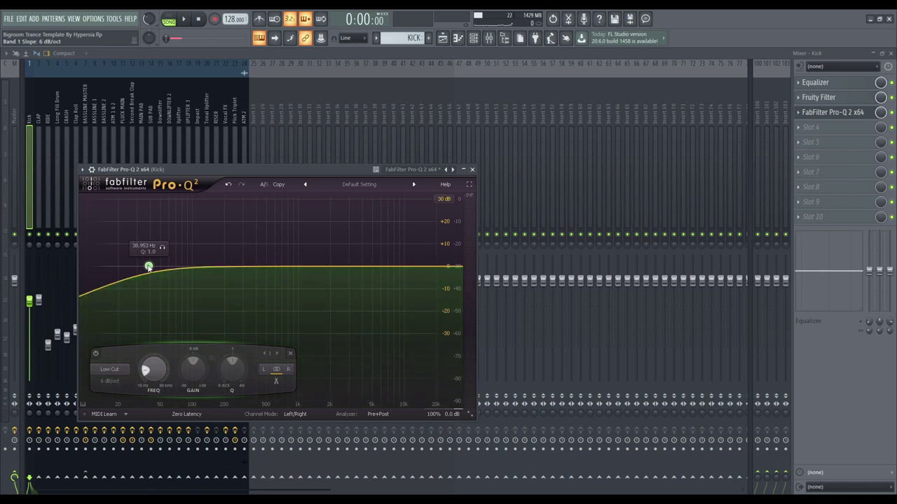
{"action": "scroll", "coordinate": [148, 267], "scroll_direction": "up", "scroll_amount": 5}
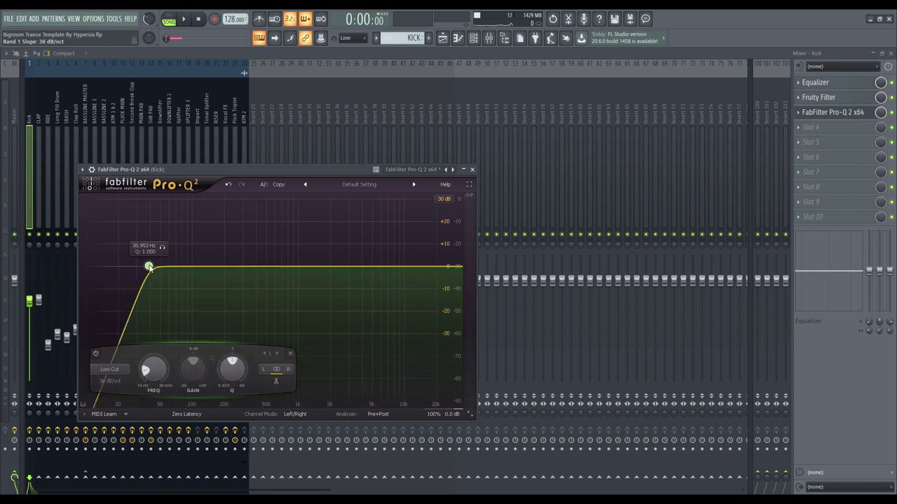
{"action": "left_click_drag", "start_coordinate": [149, 267], "coordinate": [286, 270]}
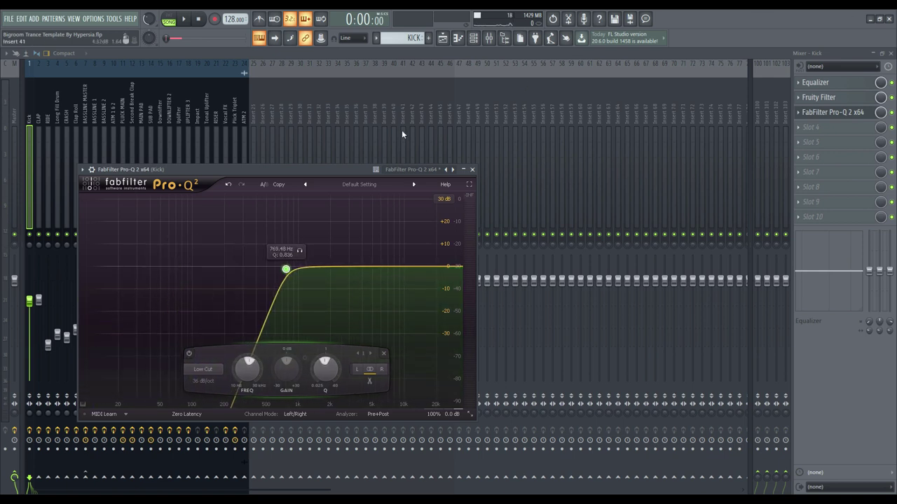
Delete Pro-Q 2 from the Kick mixer track and close the Mixer and MAIN KICK #2 sampler.
{"action": "left_click", "coordinate": [802, 117]}
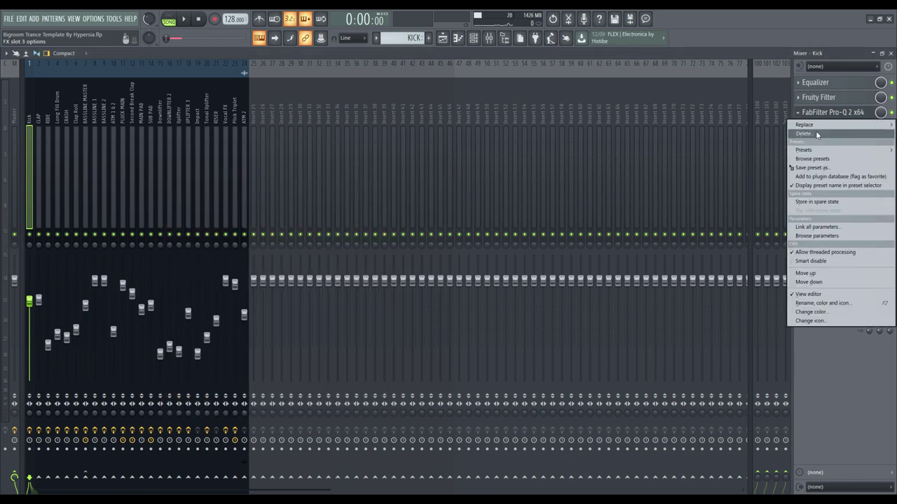
{"action": "left_click", "coordinate": [818, 135]}
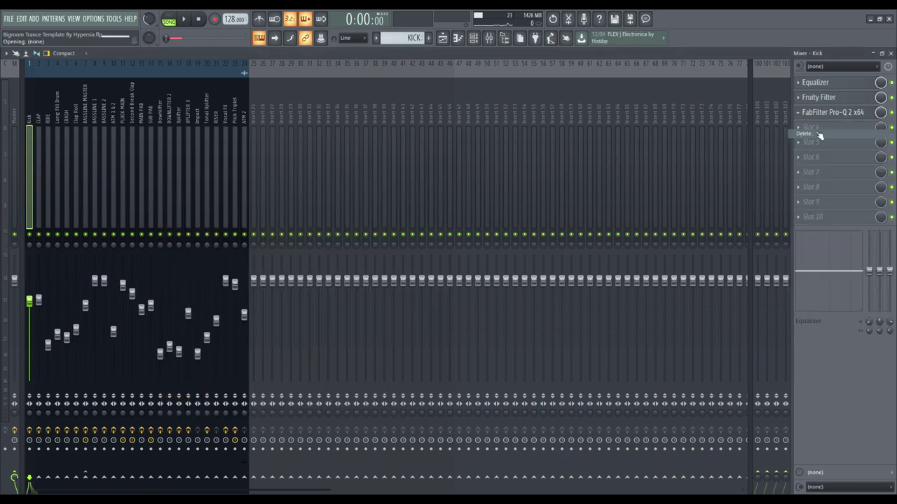
{"action": "left_click", "coordinate": [890, 54]}
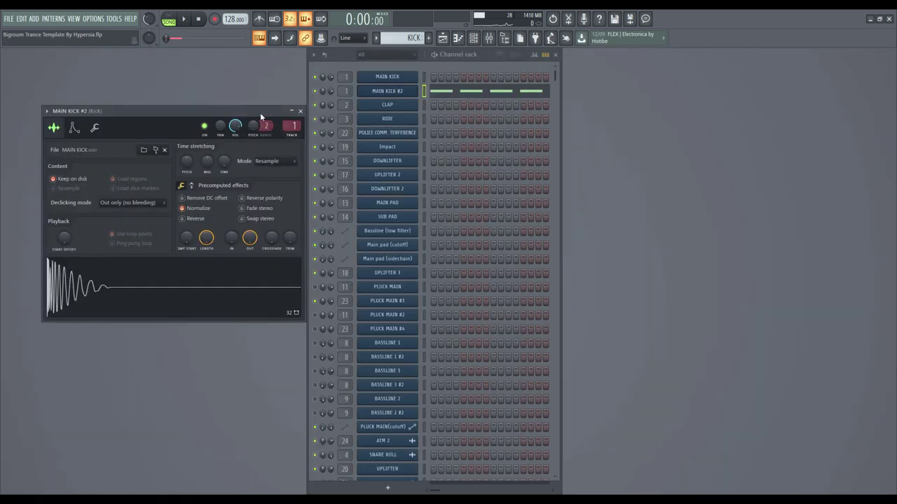
{"action": "left_click", "coordinate": [297, 111]}
In the playlist, solo MAIN KICK with its LFOTool and Filter automation and play it briefly.
{"action": "left_click", "coordinate": [442, 38]}
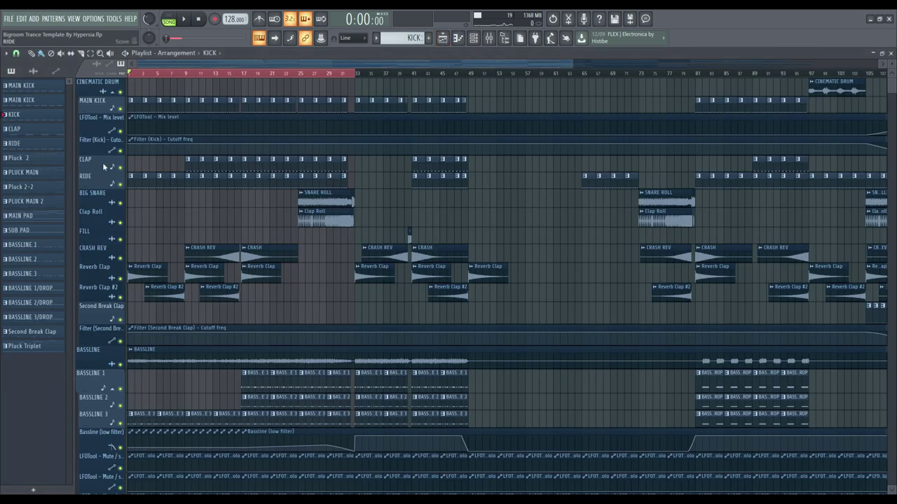
{"action": "left_click", "coordinate": [119, 109], "text": "ctrl"}
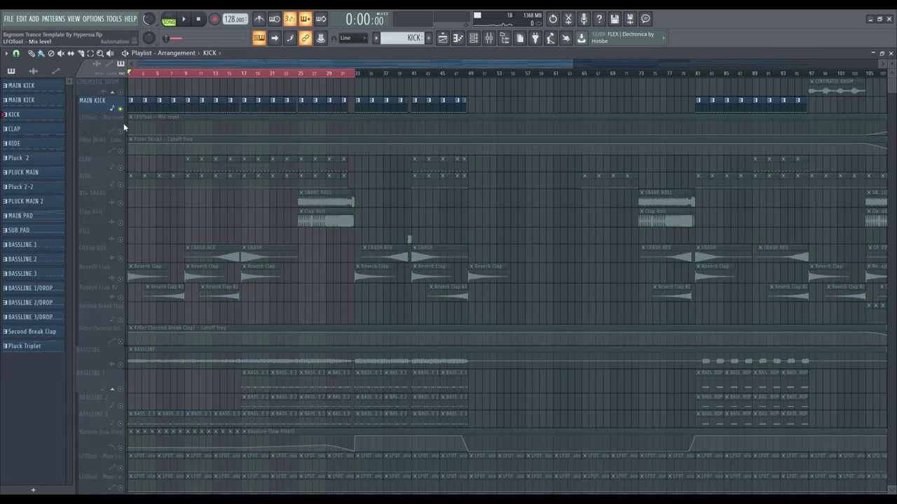
{"action": "left_click", "coordinate": [120, 131]}
{"action": "left_click", "coordinate": [120, 151]}
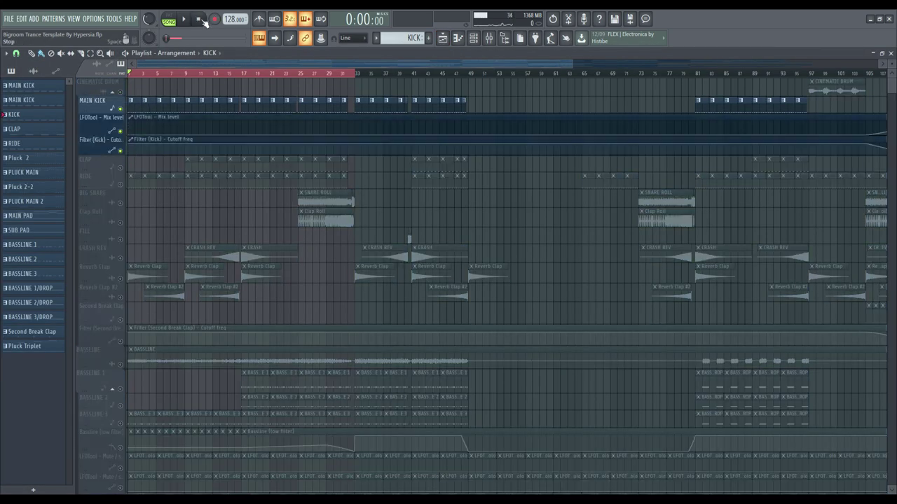
{"action": "key", "text": "space"}
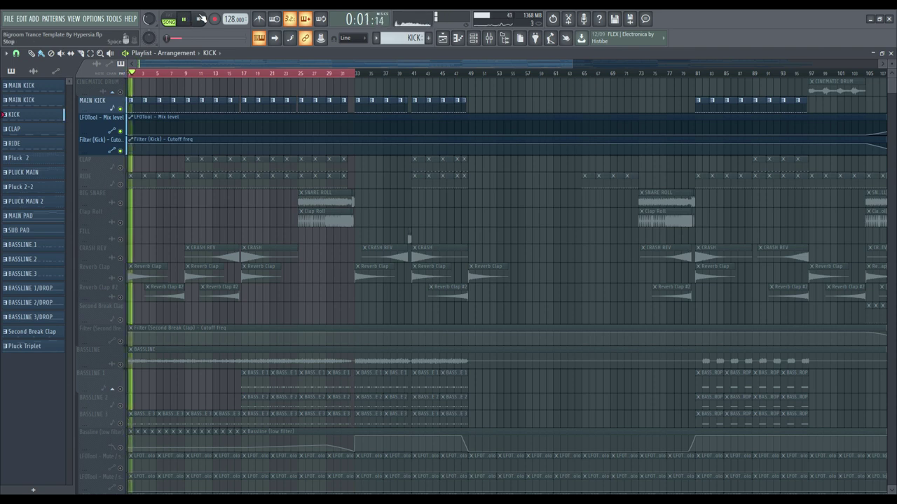
{"action": "key", "text": "space"}
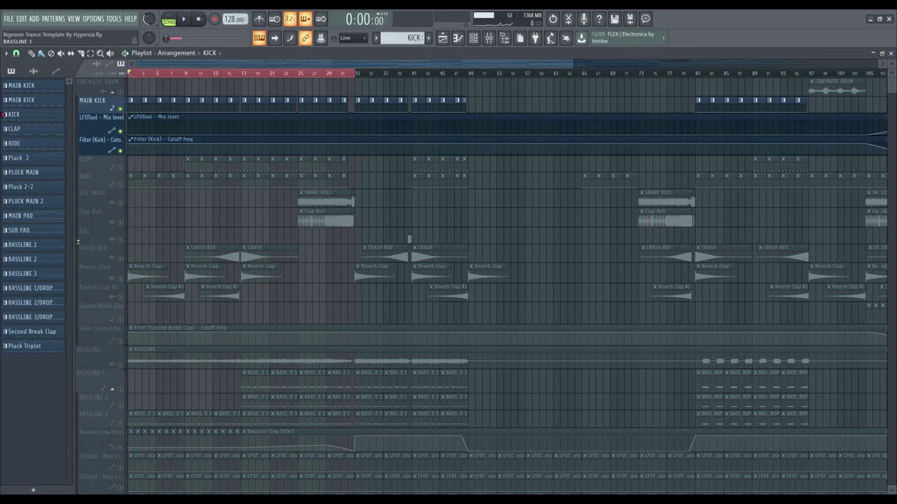
Solo CLAP, set the song position just before bar 9, and make CLAP the current pattern.
{"action": "right_click", "coordinate": [120, 167]}
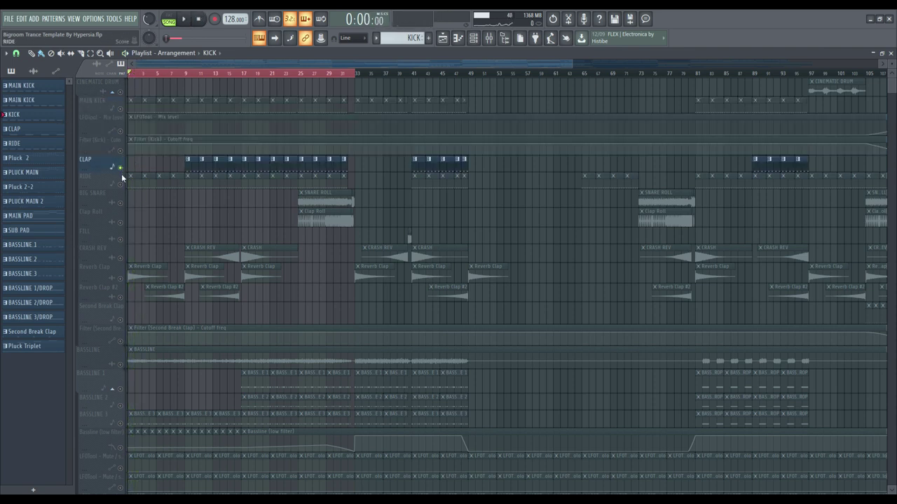
{"action": "left_click", "coordinate": [189, 74]}
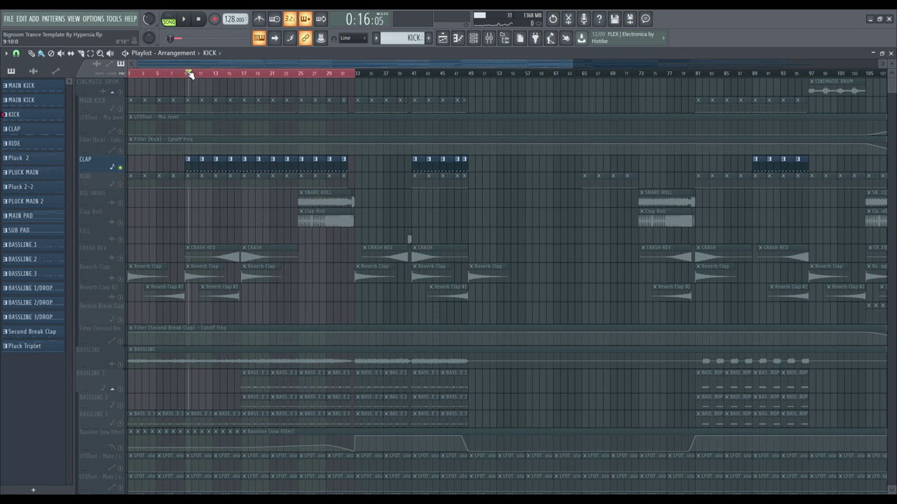
{"action": "left_click_drag", "start_coordinate": [189, 73], "coordinate": [187, 74]}
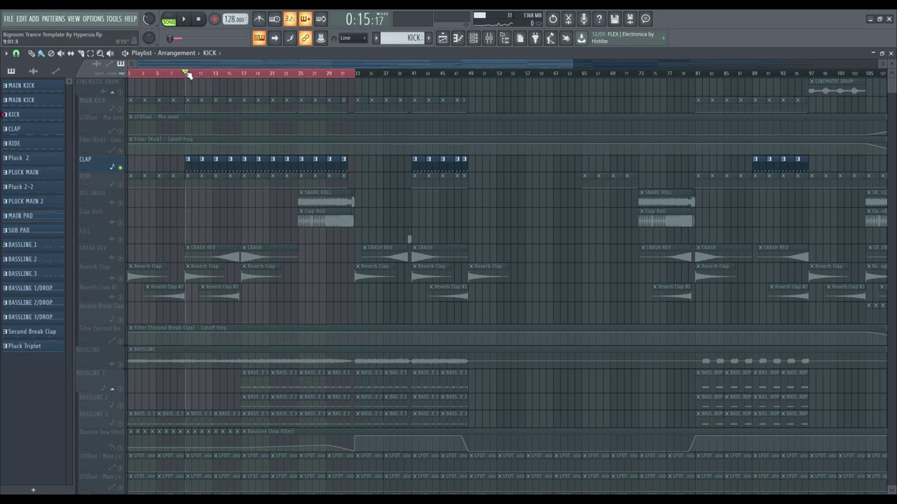
{"action": "left_click", "coordinate": [193, 169]}
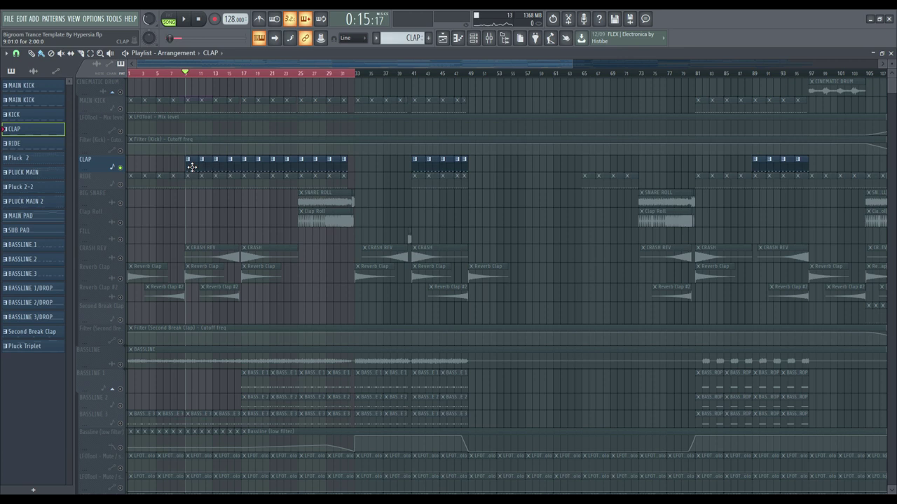
Play the CLAP pattern on its own, then open the CLAP sampler and preview its sample.
{"action": "left_click", "coordinate": [890, 53]}
{"action": "left_click", "coordinate": [168, 19]}
{"action": "left_click", "coordinate": [183, 19]}
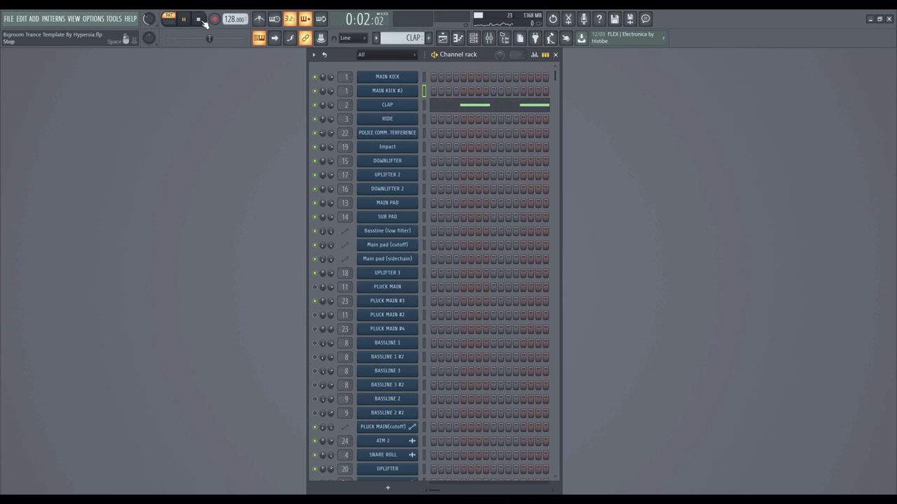
{"action": "left_click", "coordinate": [198, 19]}
{"action": "left_click", "coordinate": [371, 103]}
{"action": "left_click", "coordinate": [702, 240]}
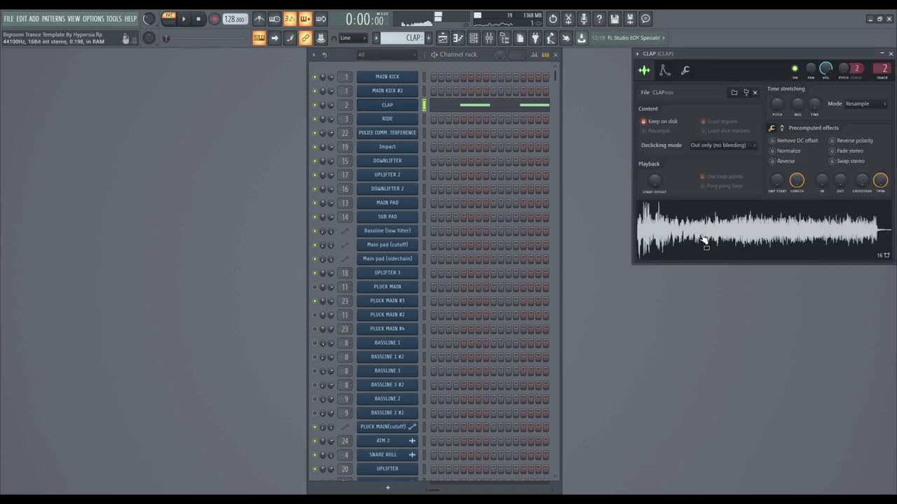
{"action": "left_click_drag", "start_coordinate": [712, 53], "coordinate": [512, 146]}
In the CLAP piano roll, shorten the first of the four C5 notes.
{"action": "left_click", "coordinate": [459, 104]}
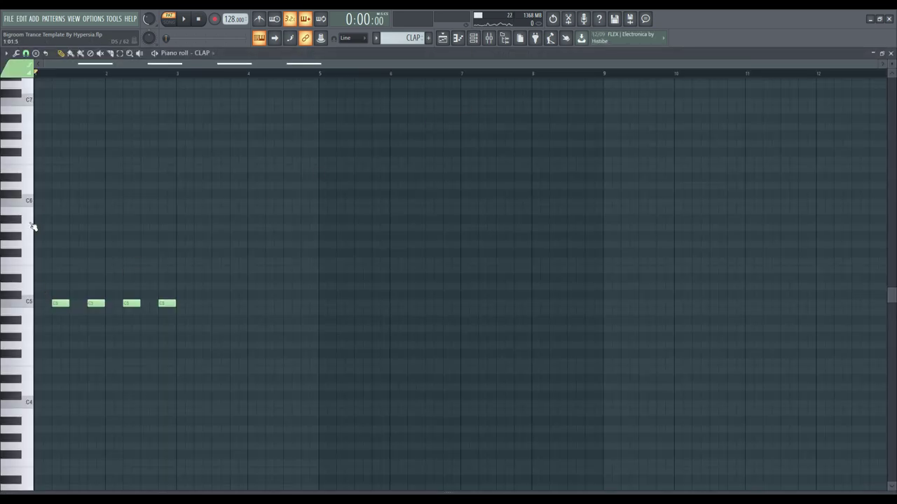
{"action": "scroll", "coordinate": [136, 72], "scroll_direction": "up", "scroll_amount": 4}
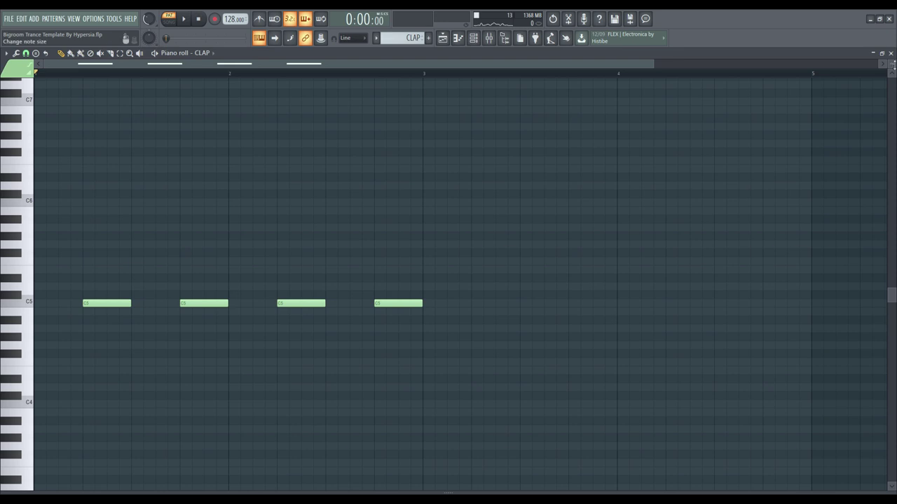
{"action": "left_click", "coordinate": [891, 54]}
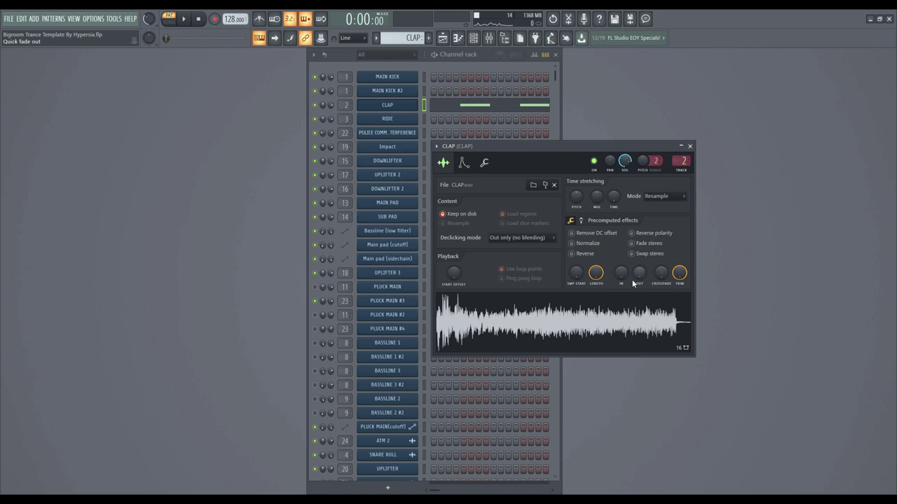
{"action": "left_click", "coordinate": [483, 107]}
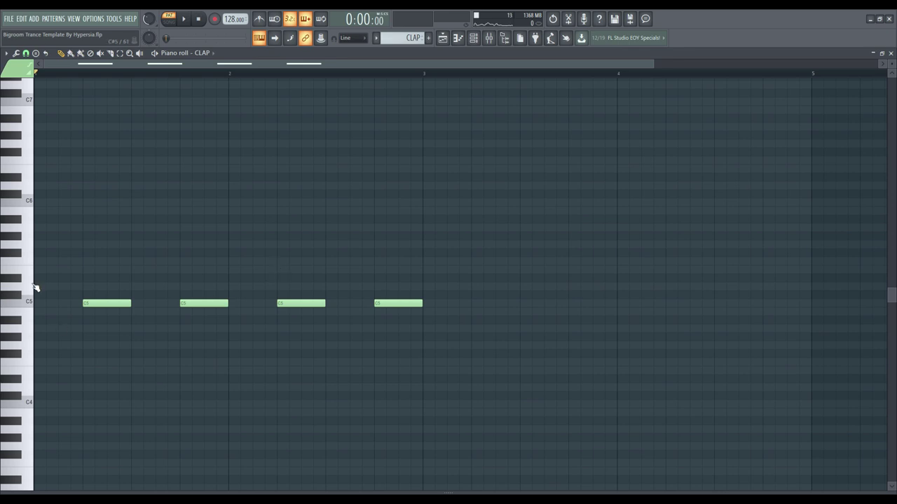
{"action": "mouse_move", "coordinate": [132, 303]}
{"action": "left_mouse_down"}
{"action": "mouse_move", "coordinate": [92, 303]}
{"action": "mouse_move", "coordinate": [131, 304]}
{"action": "left_mouse_up"}
{"action": "left_click", "coordinate": [891, 54]}
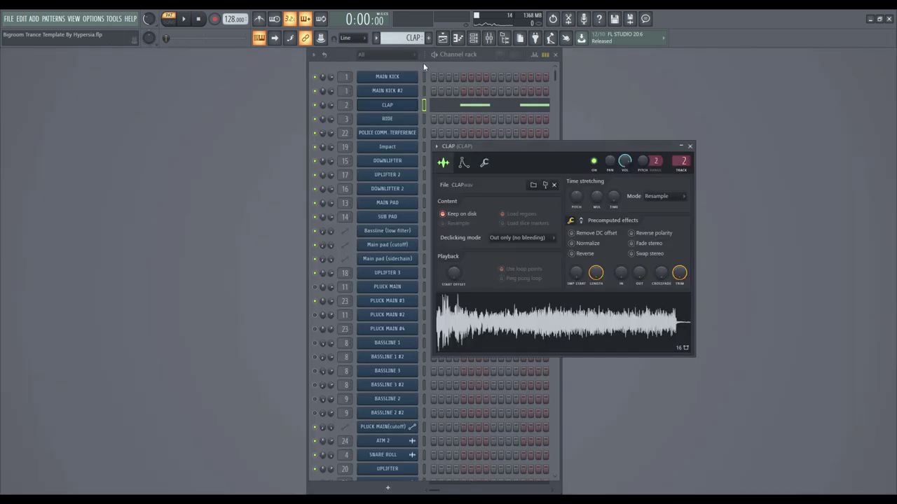
Open the CLAP insert's Parametric EQ 2 and lower band 6's dip to about 3603 Hz.
{"action": "left_click", "coordinate": [488, 38]}
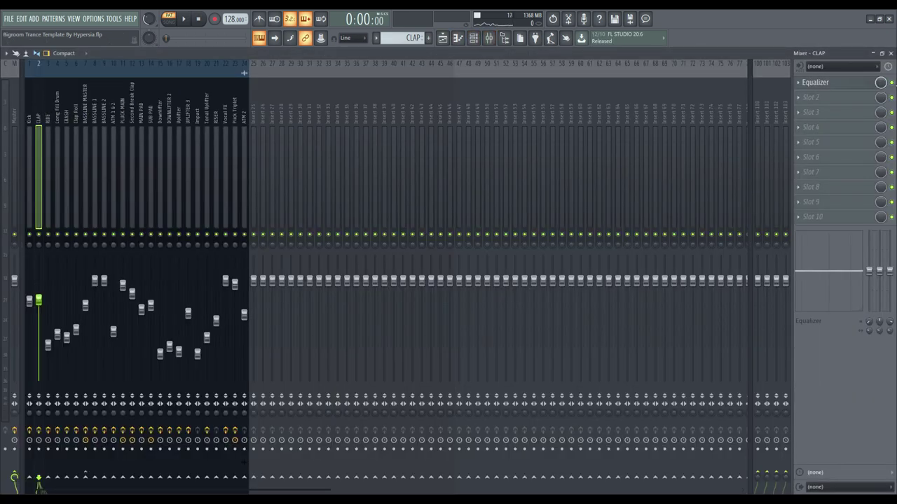
{"action": "left_click", "coordinate": [824, 82]}
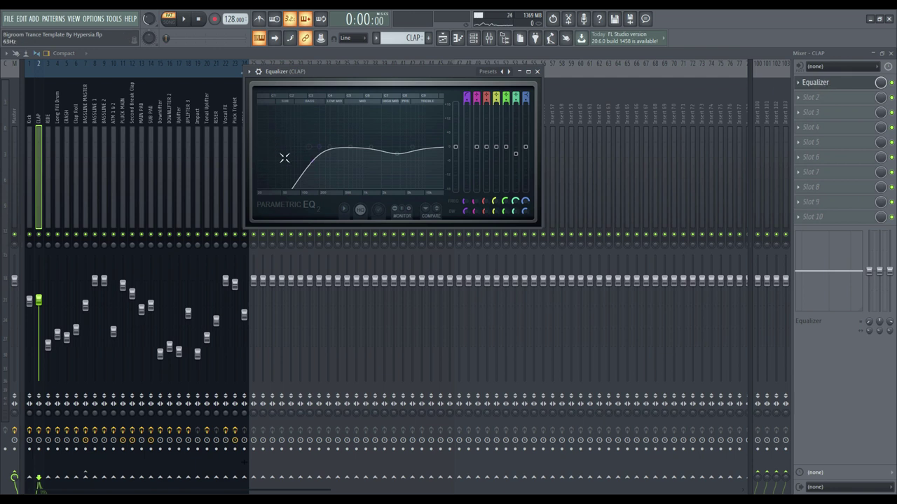
{"action": "left_click_drag", "start_coordinate": [403, 162], "coordinate": [400, 158]}
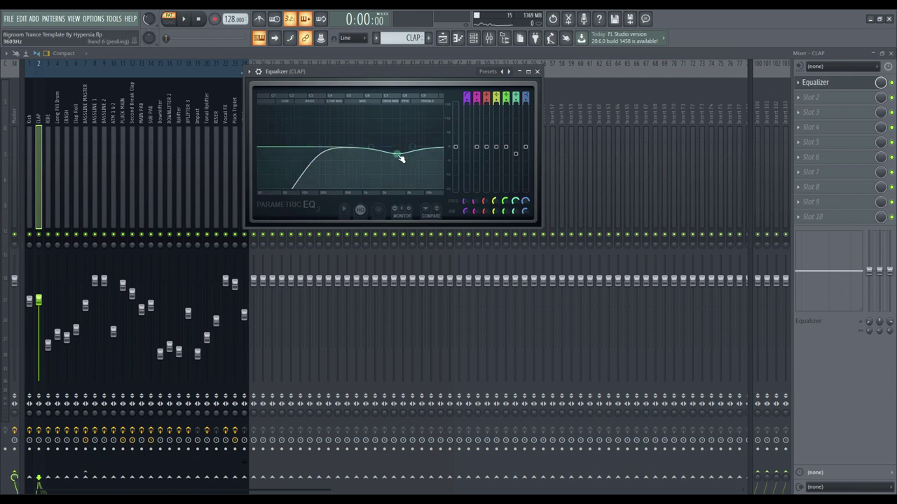
{"action": "left_click", "coordinate": [537, 72]}
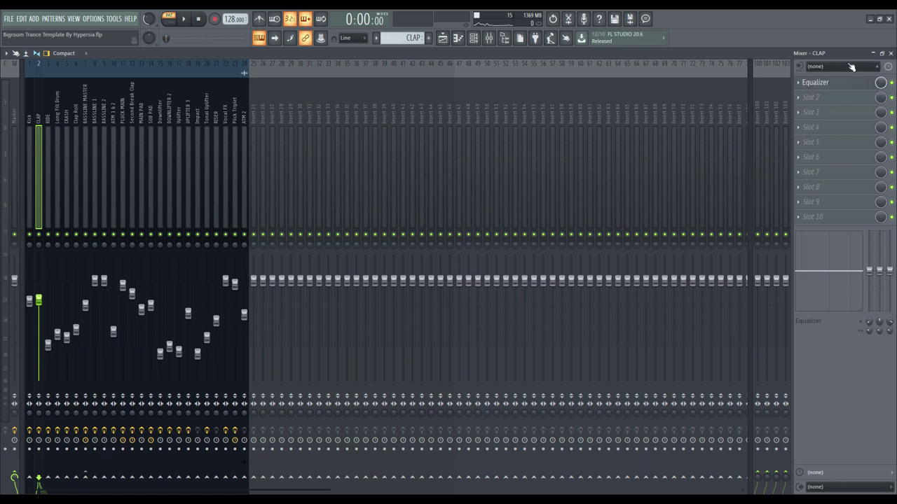
Nudge the CLAP EQ's band 2 low cut to about 137 Hz.
{"action": "left_click", "coordinate": [834, 82]}
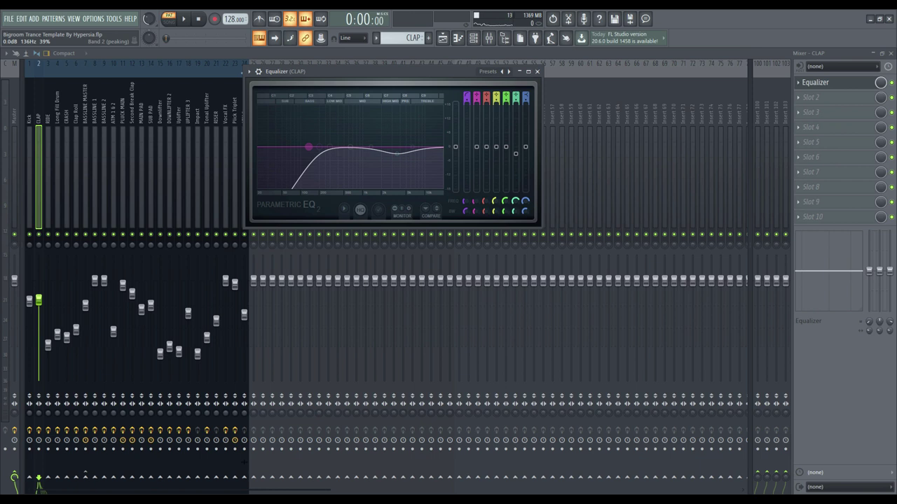
{"action": "left_click_drag", "start_coordinate": [308, 147], "coordinate": [313, 151]}
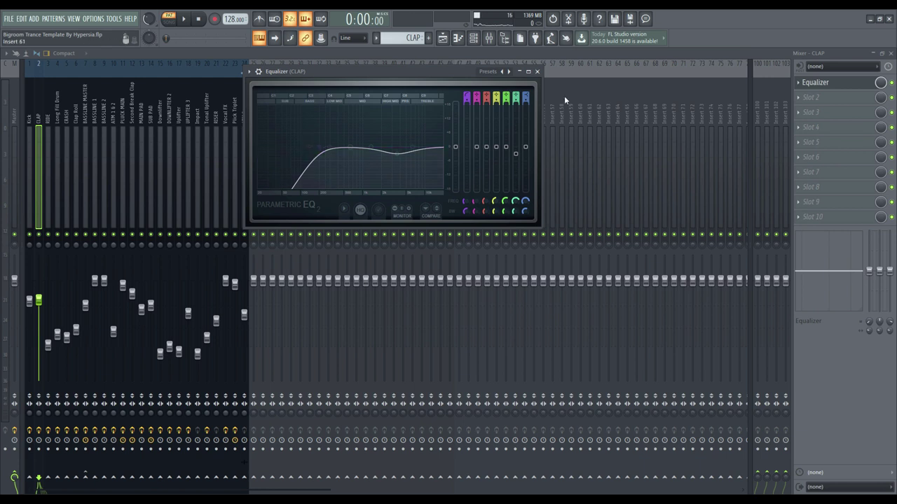
{"action": "left_click", "coordinate": [527, 71]}
{"action": "left_click", "coordinate": [891, 53]}
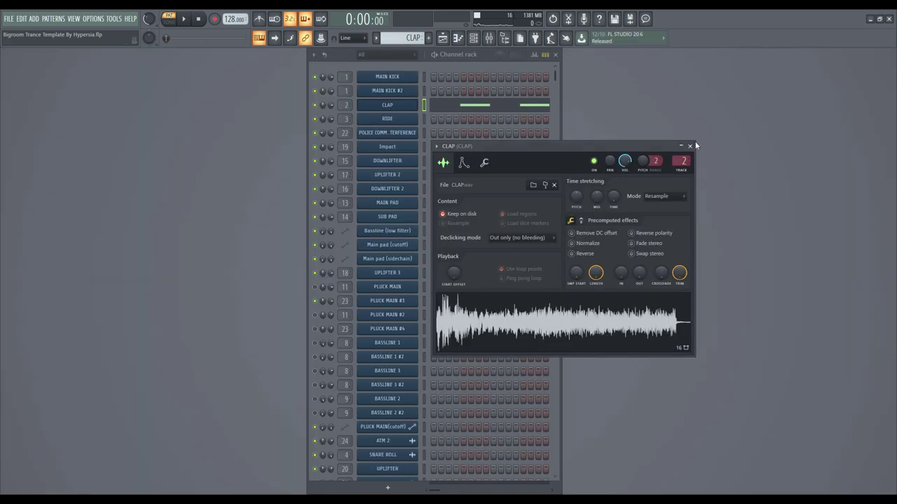
Unmute the RIDE track and mute the CLAP track in the Playlist arrangement.
{"action": "left_click", "coordinate": [690, 146]}
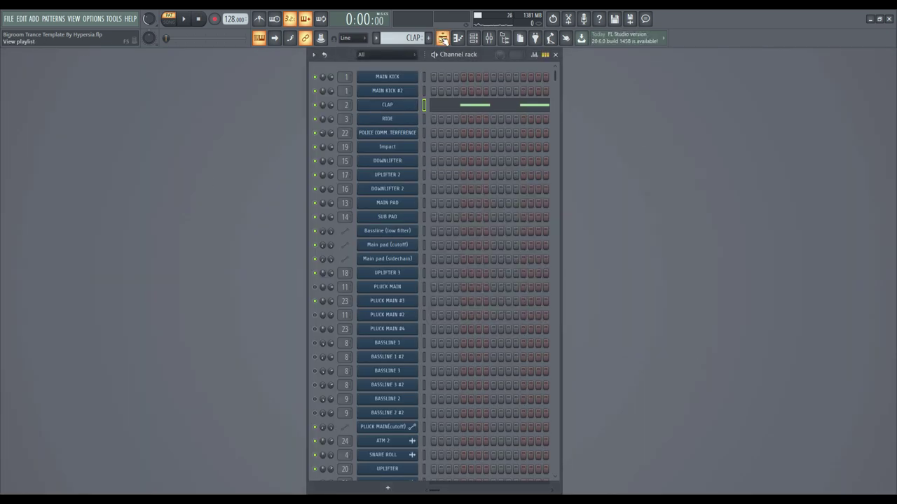
{"action": "left_click", "coordinate": [442, 38]}
{"action": "left_click", "coordinate": [121, 184]}
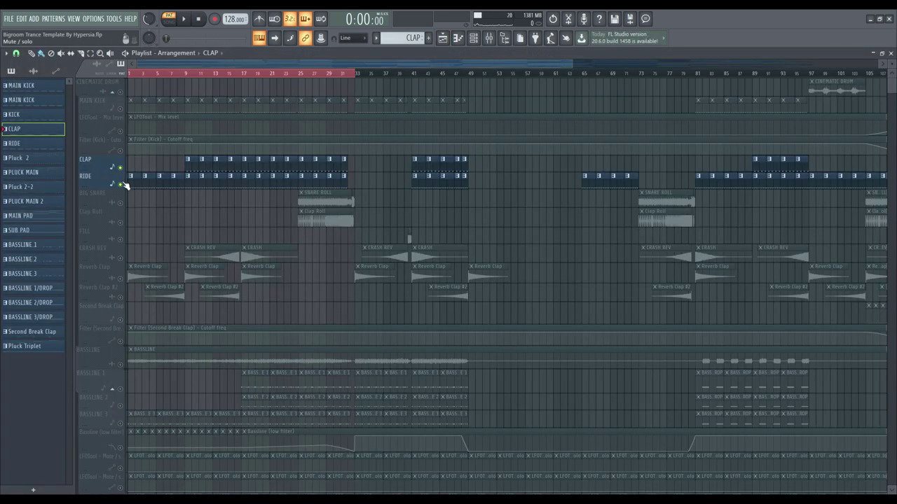
{"action": "left_click", "coordinate": [120, 168]}
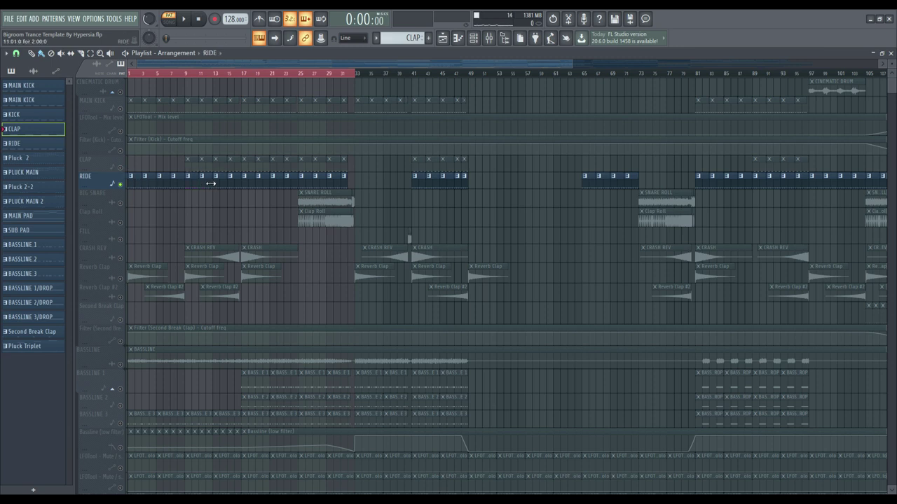
{"action": "left_click", "coordinate": [891, 54]}
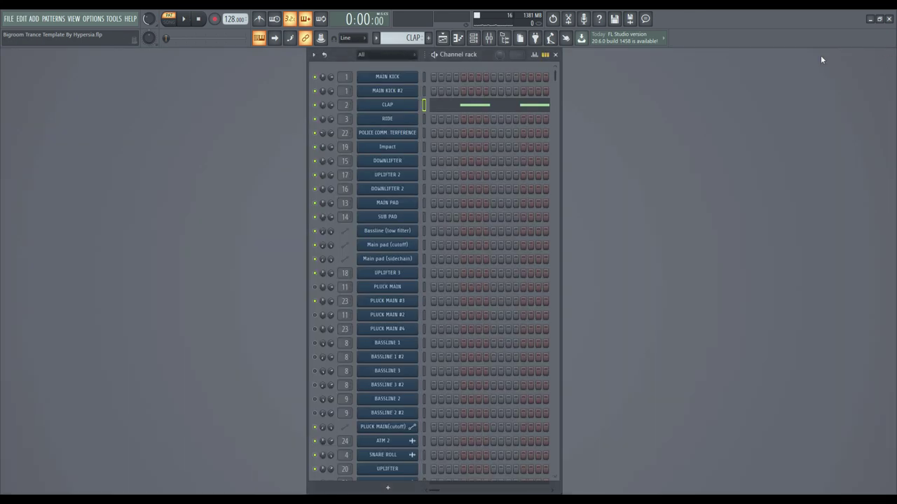
Make RIDE the current pattern from the Playlist and play it.
{"action": "left_click", "coordinate": [184, 19]}
{"action": "left_click", "coordinate": [184, 19]}
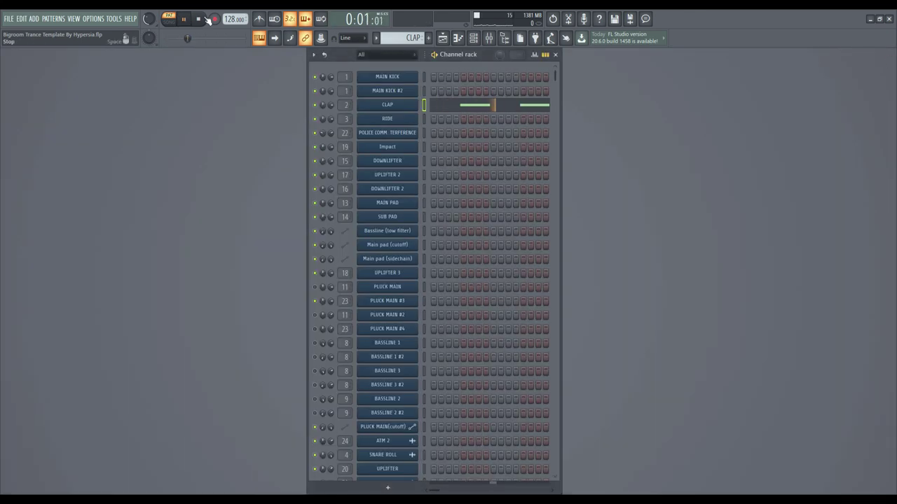
{"action": "key", "text": "F5"}
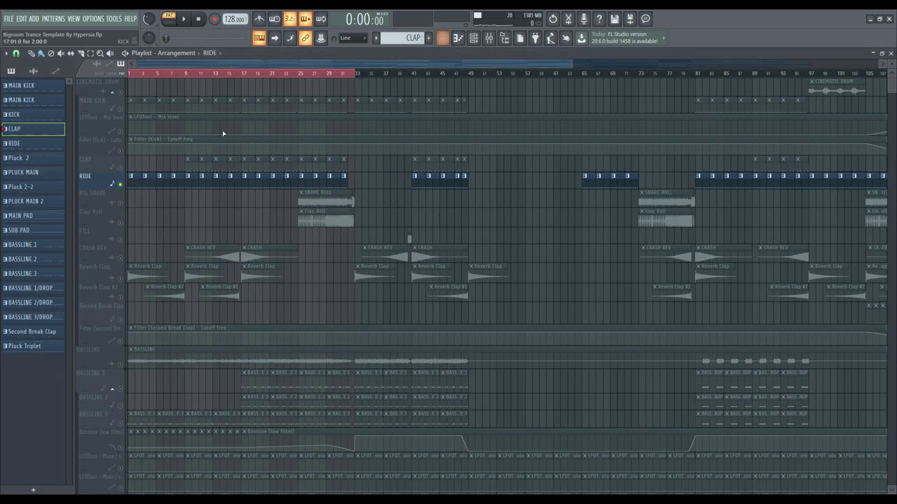
{"action": "left_click", "coordinate": [160, 177]}
{"action": "left_click", "coordinate": [891, 54]}
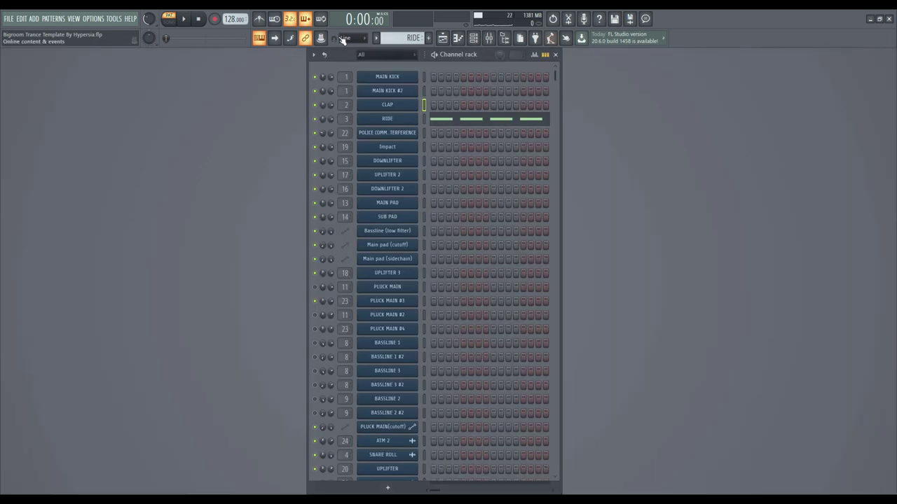
{"action": "left_click", "coordinate": [185, 19]}
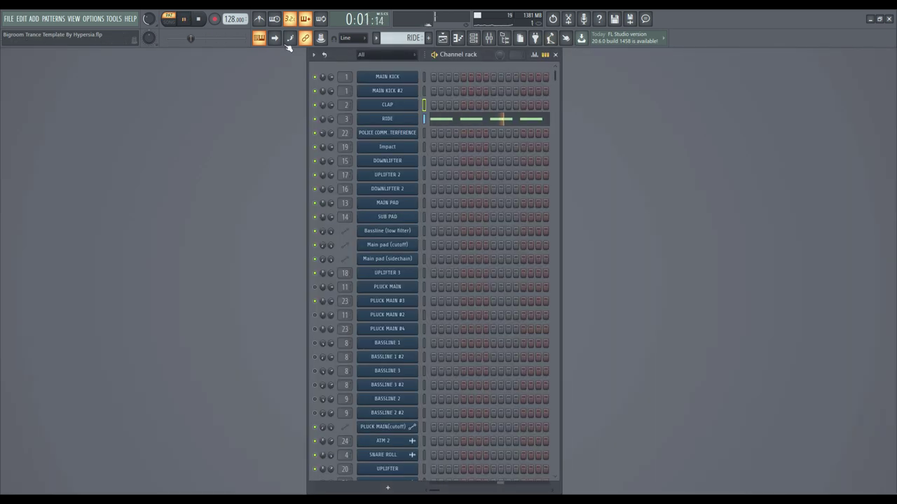
Preview the RIDE sample and check the Parametric EQ 2 on its mixer insert.
{"action": "left_click", "coordinate": [385, 120]}
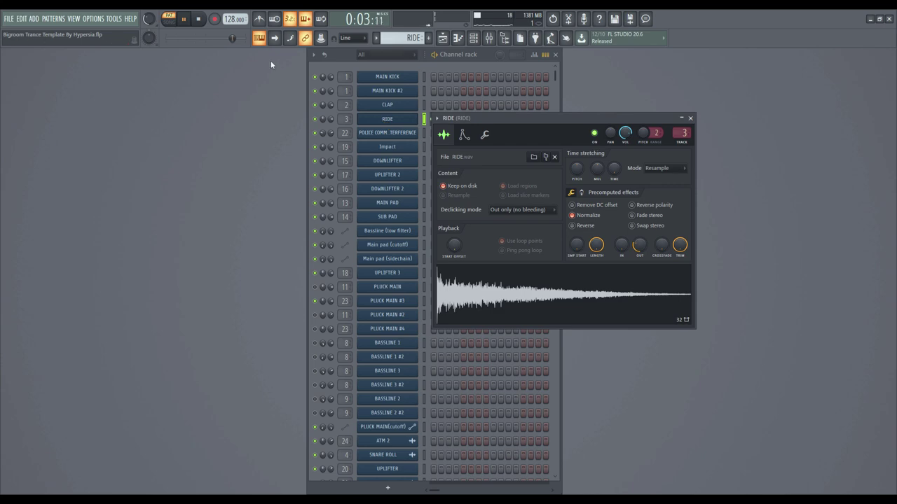
{"action": "key", "text": "space"}
{"action": "left_click", "coordinate": [472, 306]}
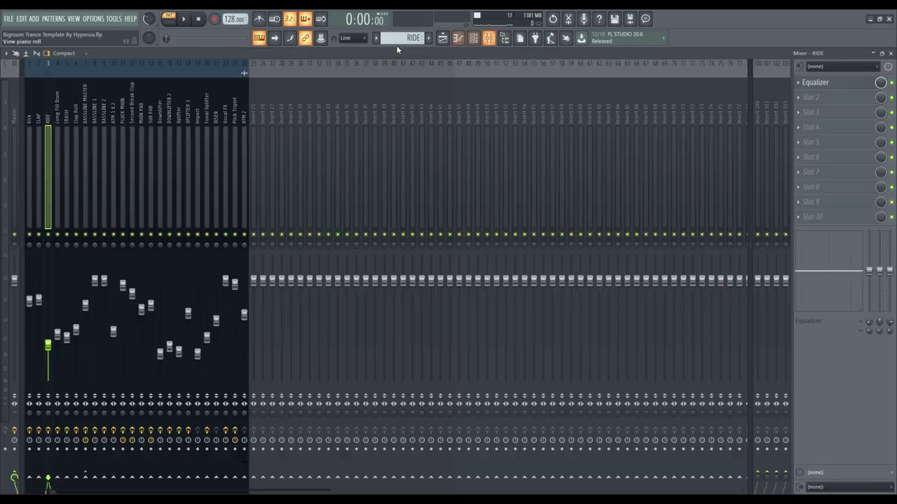
{"action": "left_click", "coordinate": [489, 38]}
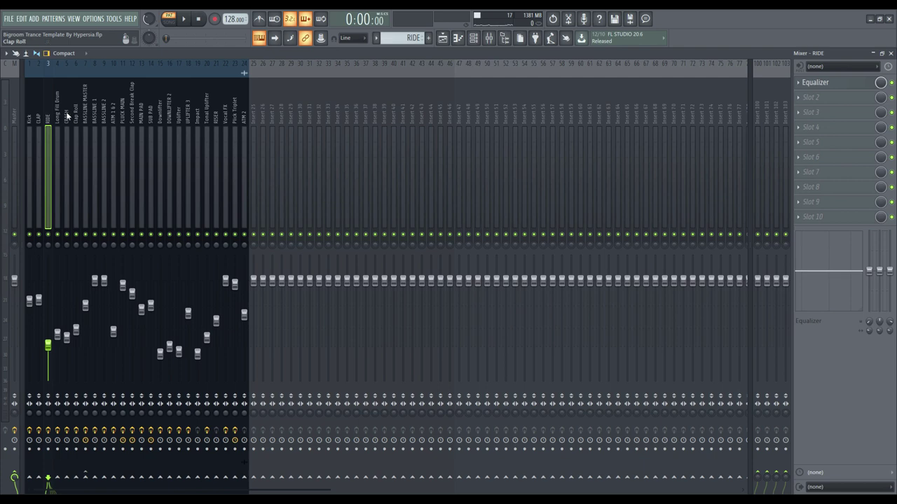
{"action": "left_click", "coordinate": [852, 82]}
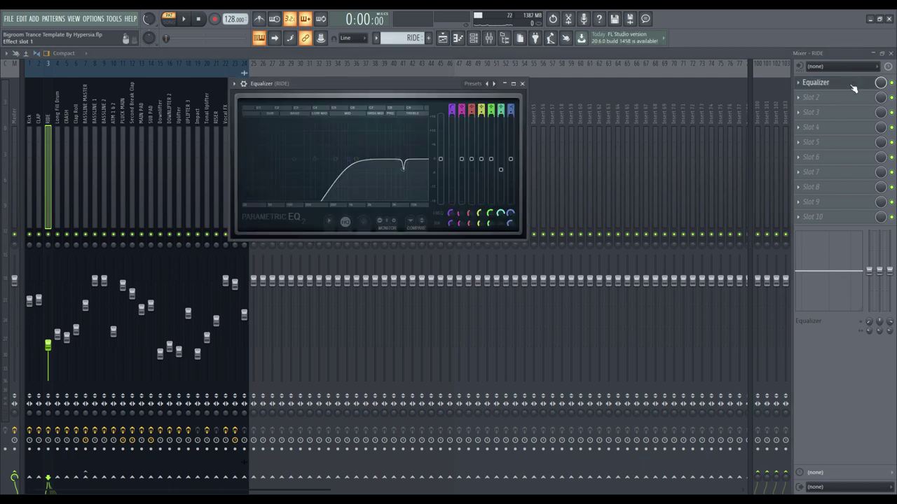
{"action": "left_click", "coordinate": [853, 84]}
Select the BIG SNARE track and set the song position near bar 25, where SNARE ROLL begins.
{"action": "left_click", "coordinate": [891, 54]}
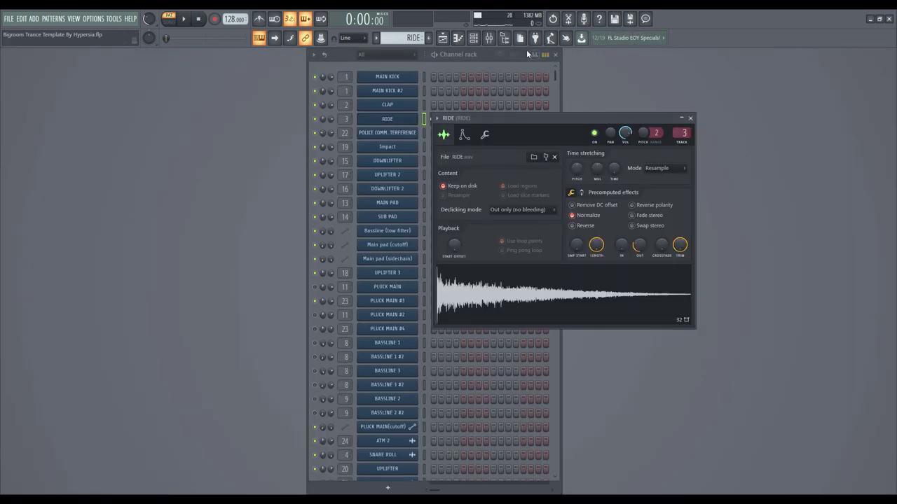
{"action": "left_click", "coordinate": [442, 38]}
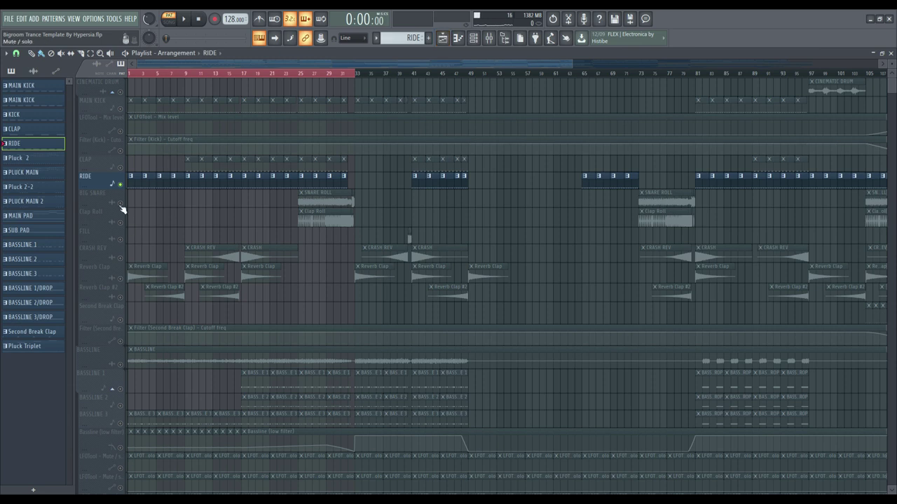
{"action": "left_click", "coordinate": [121, 204]}
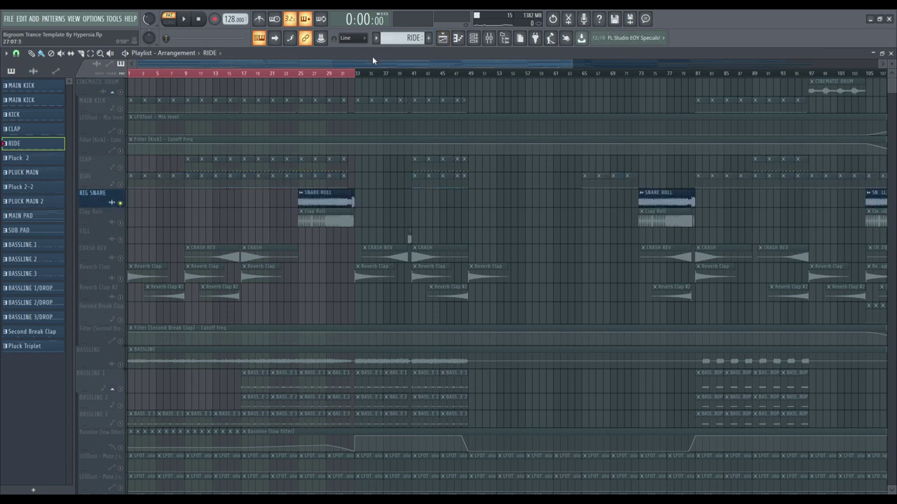
{"action": "left_click", "coordinate": [302, 77]}
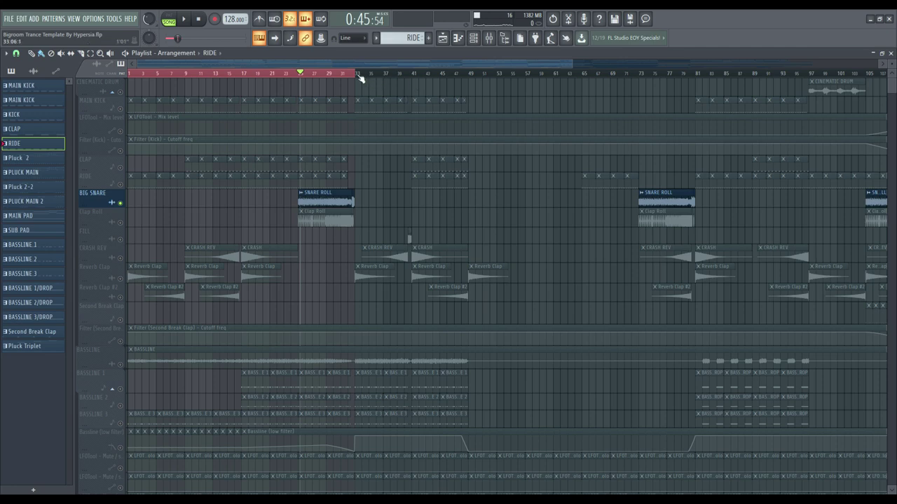
{"action": "scroll", "coordinate": [358, 74], "scroll_direction": "up", "scroll_amount": 4}
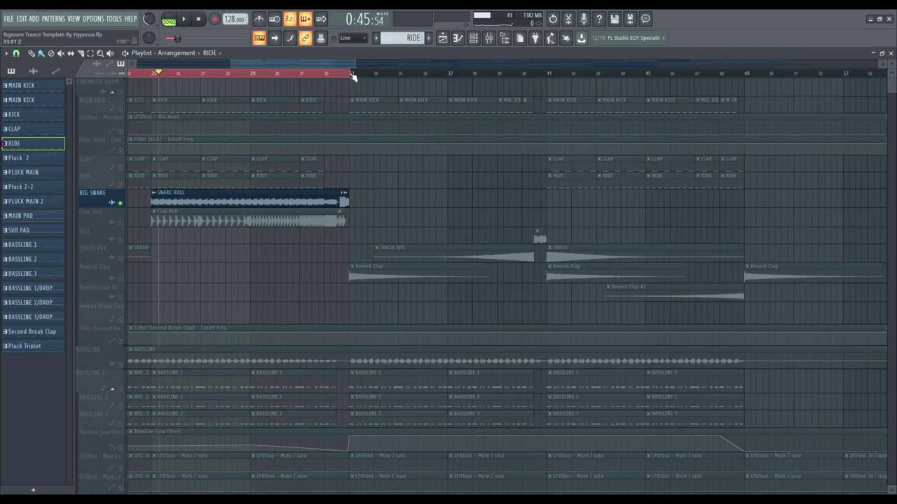
{"action": "scroll", "coordinate": [366, 79], "scroll_direction": "down", "scroll_amount": 4}
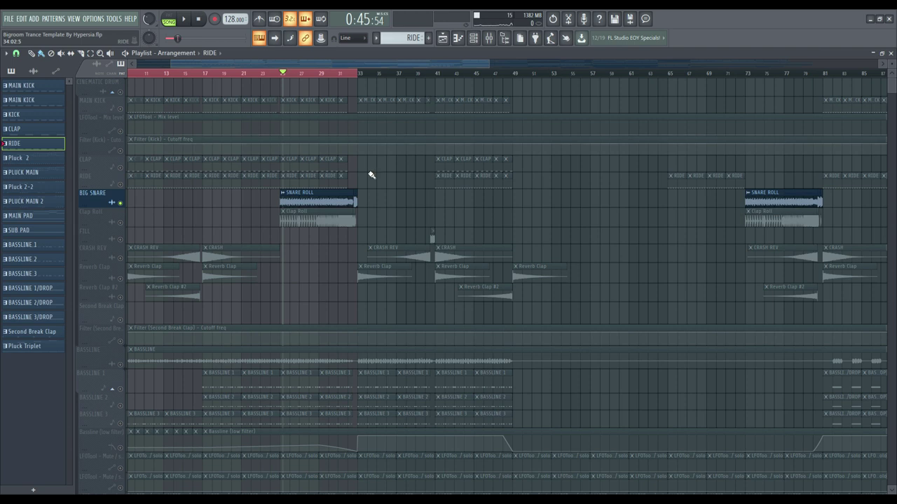
{"action": "left_click", "coordinate": [285, 75]}
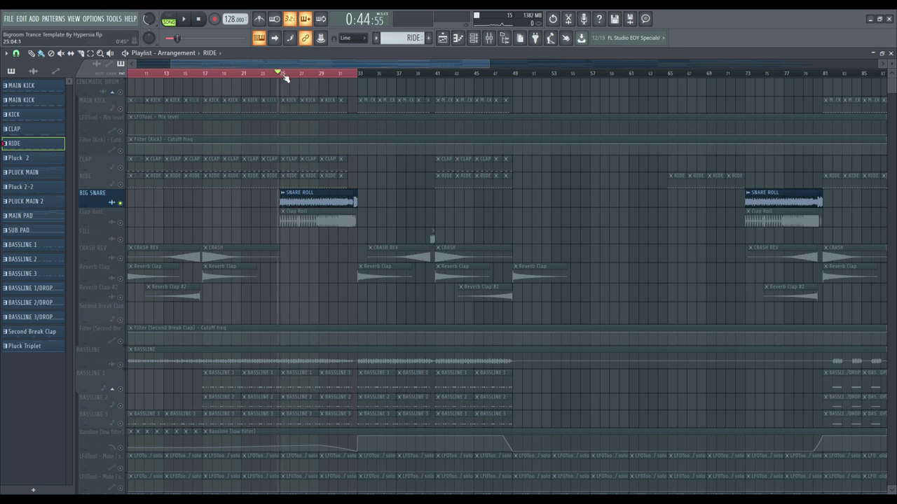
{"action": "scroll", "coordinate": [285, 75], "scroll_direction": "up", "scroll_amount": 3}
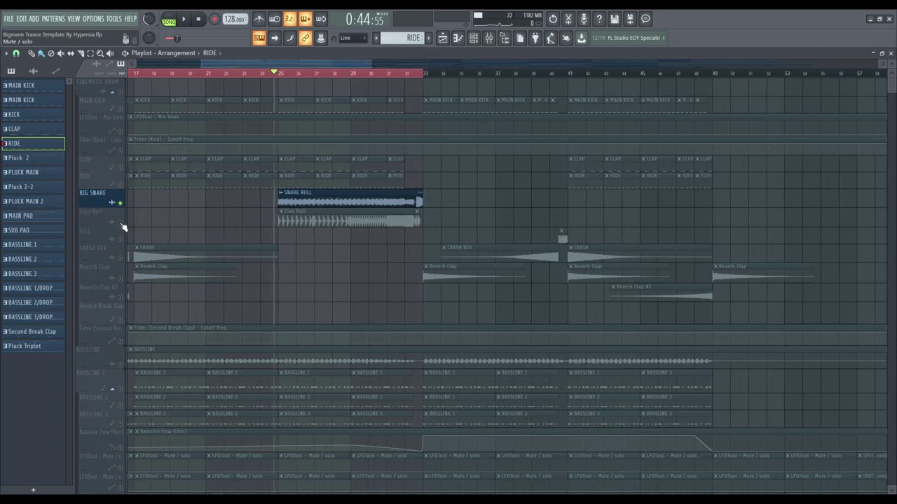
Inspect the SNARE ROLL and Clap Roll sample settings, then show the Clap Roll mixer insert.
{"action": "double_click", "coordinate": [291, 200]}
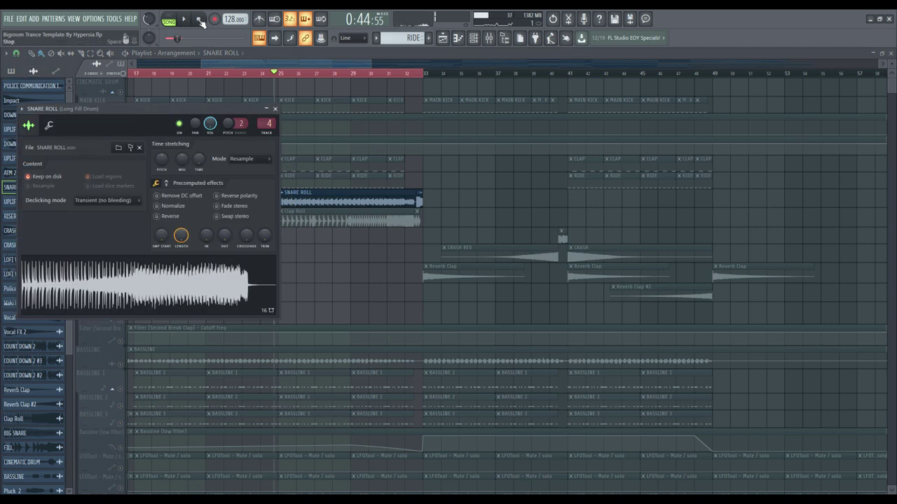
{"action": "left_click", "coordinate": [199, 19]}
{"action": "double_click", "coordinate": [350, 221]}
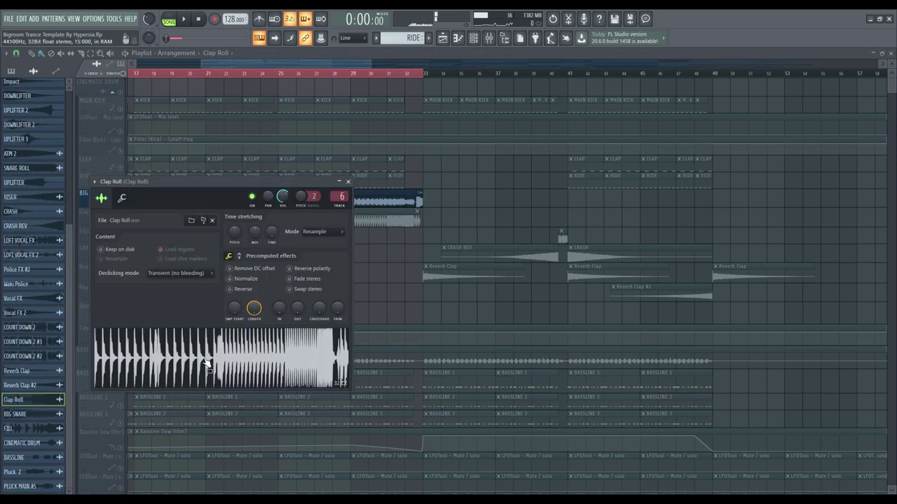
{"action": "left_click", "coordinate": [348, 183]}
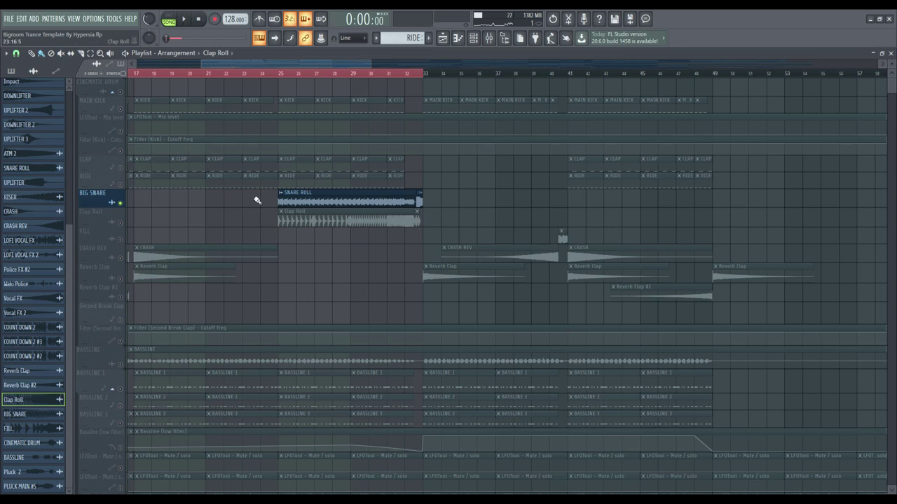
{"action": "left_click", "coordinate": [489, 38]}
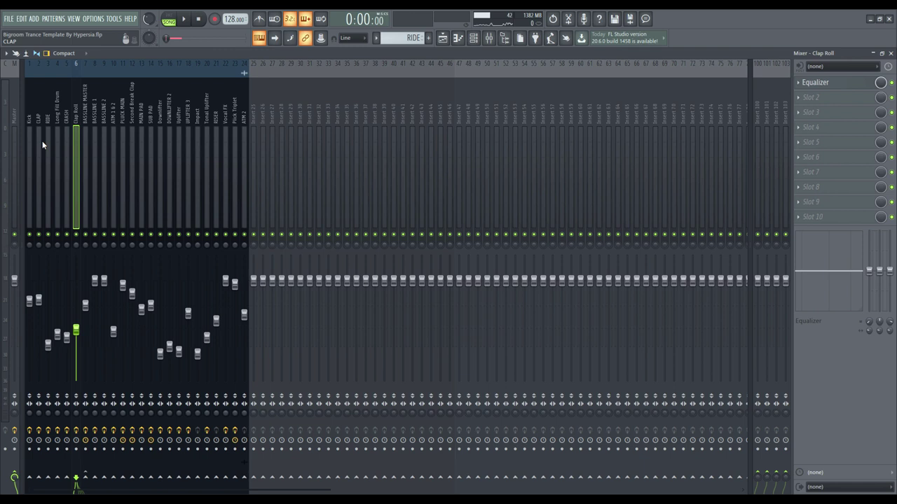
Check the Clap Roll insert's Parametric EQ, then close the Mixer.
{"action": "left_click", "coordinate": [832, 87]}
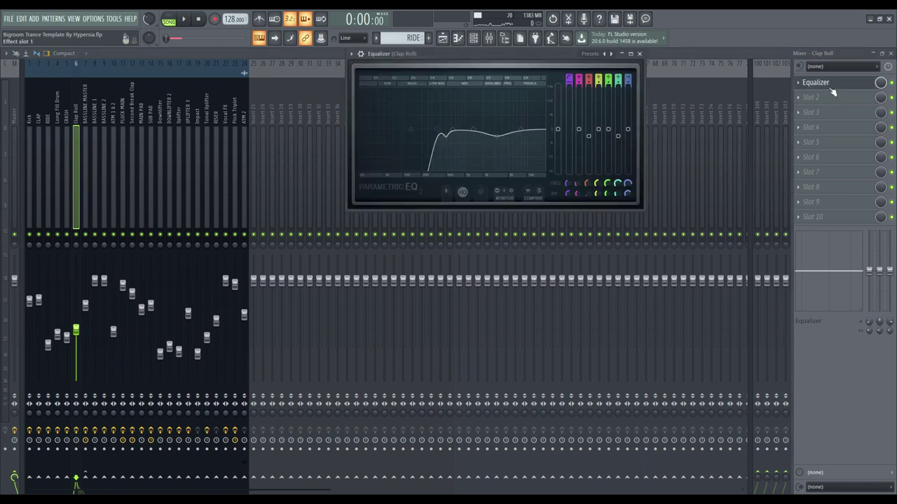
{"action": "left_click", "coordinate": [831, 89]}
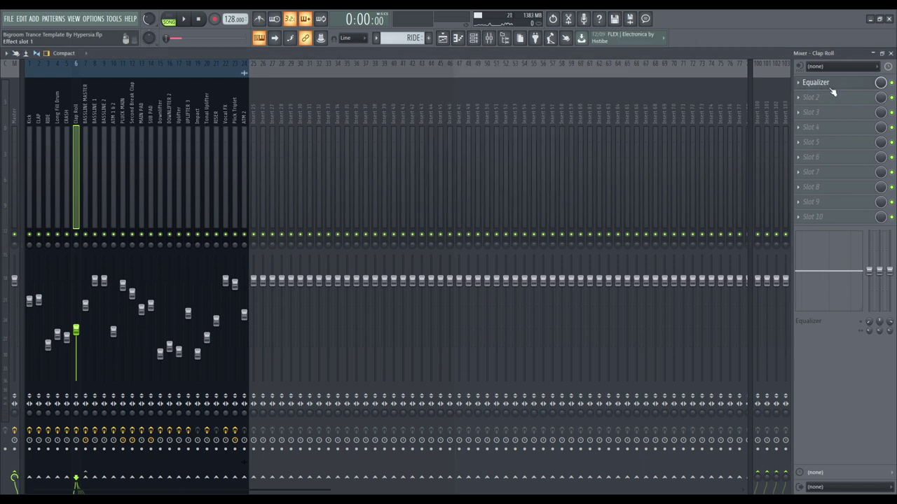
{"action": "left_click", "coordinate": [891, 54]}
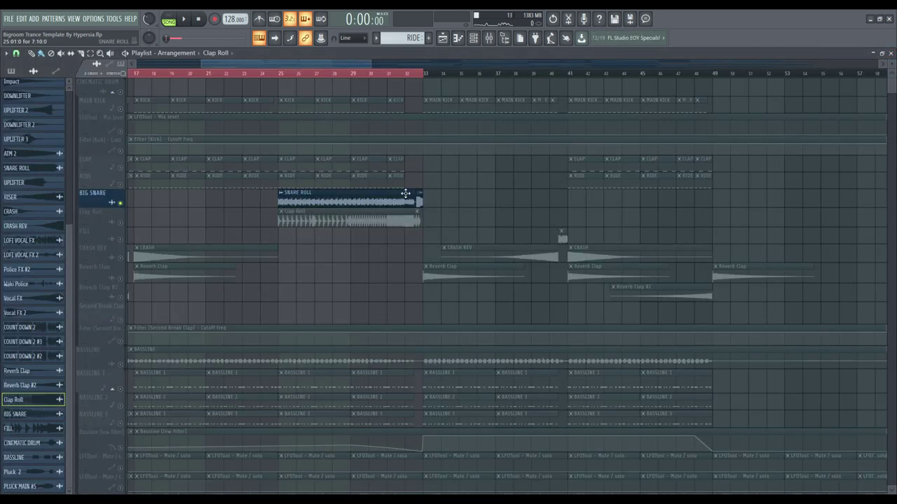
Set the song position just before bar 33 and open the BIG SNARE channel settings.
{"action": "scroll", "coordinate": [456, 79], "scroll_direction": "up", "scroll_amount": 4}
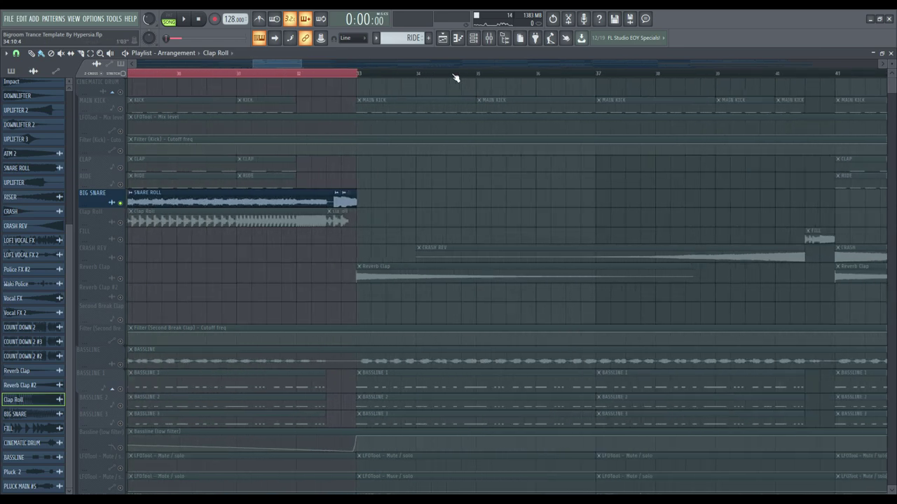
{"action": "scroll", "coordinate": [456, 79], "scroll_direction": "up", "scroll_amount": 2}
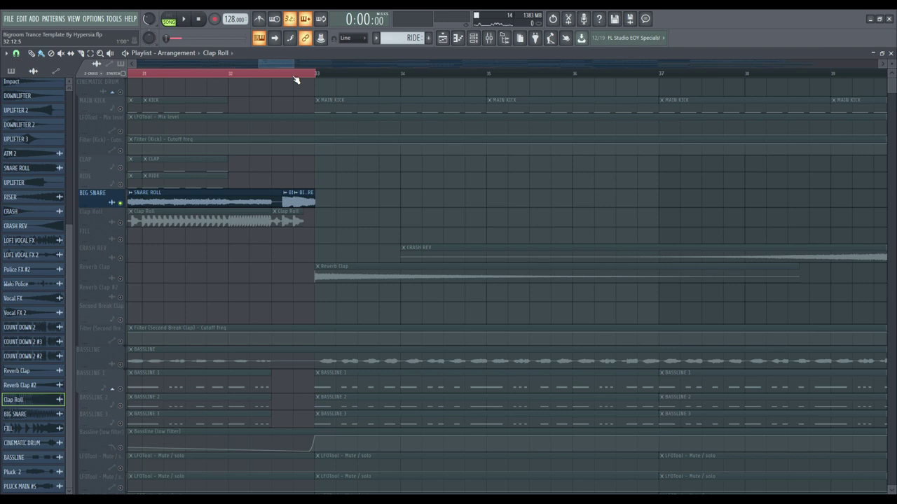
{"action": "left_click", "coordinate": [294, 74]}
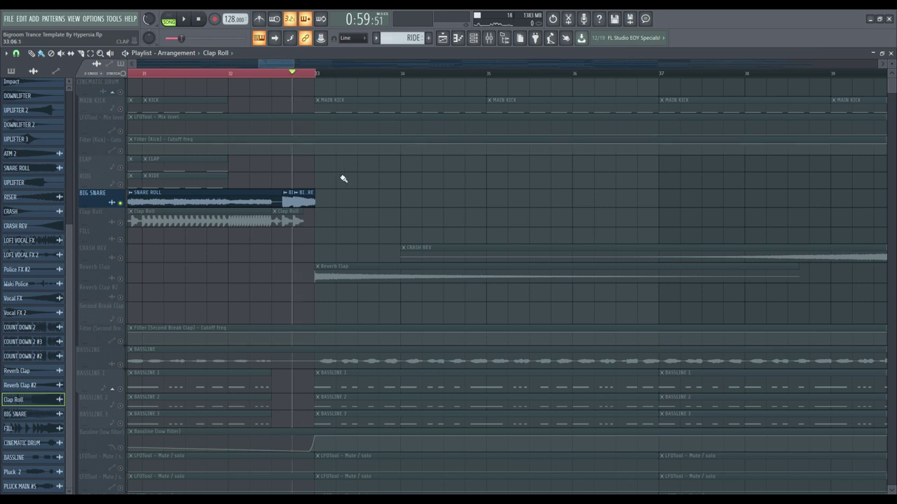
{"action": "left_click", "coordinate": [298, 193]}
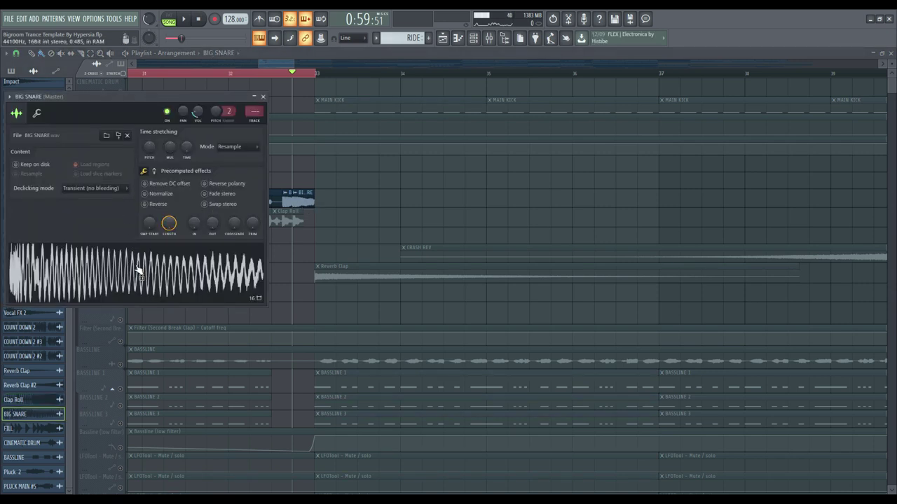
Unmute the Clap Roll track and play the snare and clap rolls together from mid bar 32.
{"action": "left_click", "coordinate": [264, 96]}
{"action": "left_click_drag", "start_coordinate": [291, 71], "coordinate": [274, 74]}
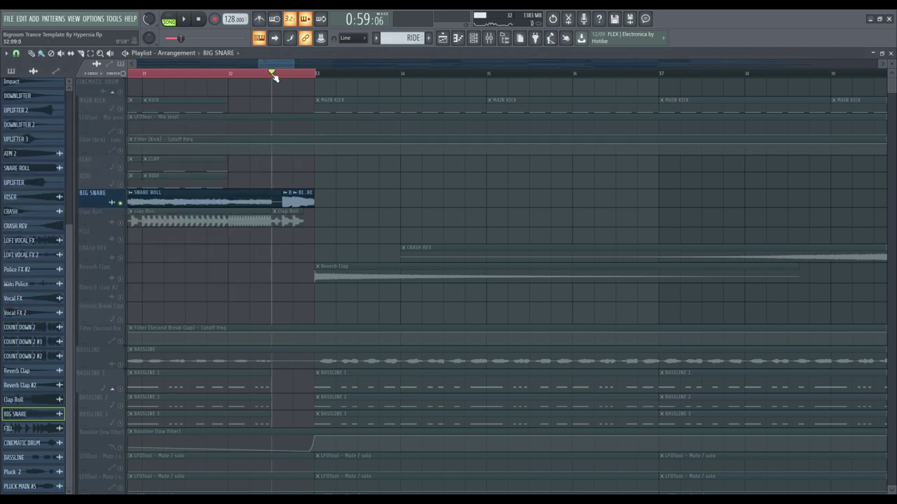
{"action": "left_click", "coordinate": [185, 19]}
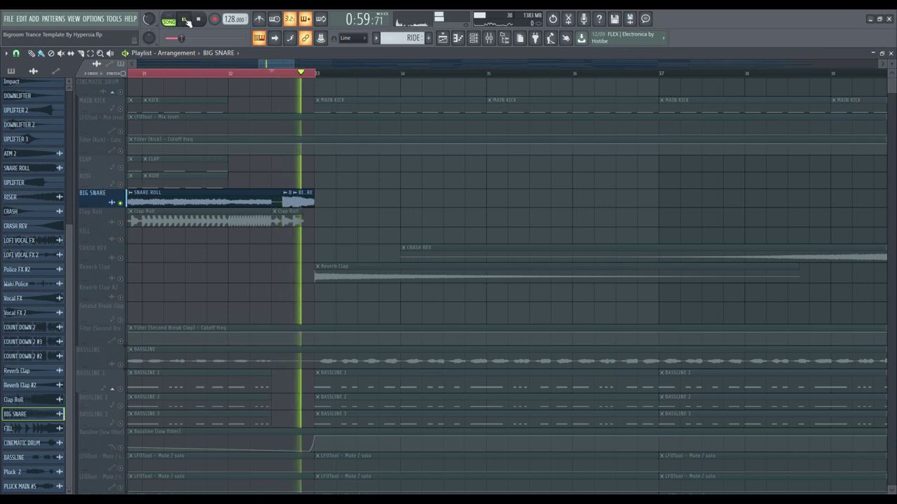
{"action": "left_click", "coordinate": [185, 20]}
{"action": "left_click", "coordinate": [120, 222]}
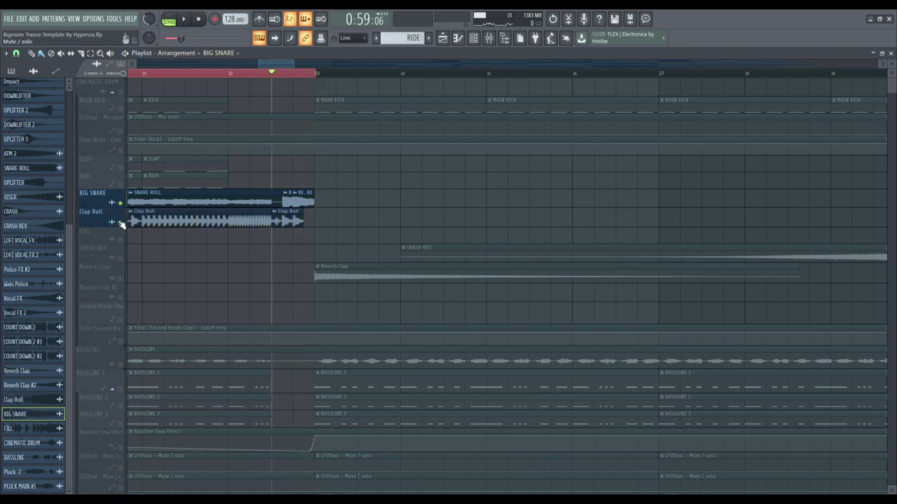
{"action": "left_click", "coordinate": [184, 19]}
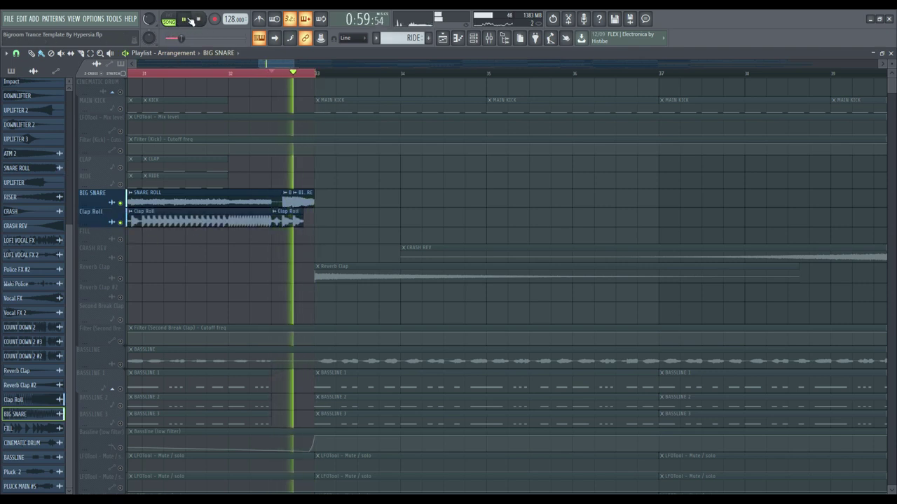
{"action": "left_click", "coordinate": [198, 20]}
Play the build-up from bar 29, then stop.
{"action": "scroll", "coordinate": [312, 75], "scroll_direction": "down", "scroll_amount": 3}
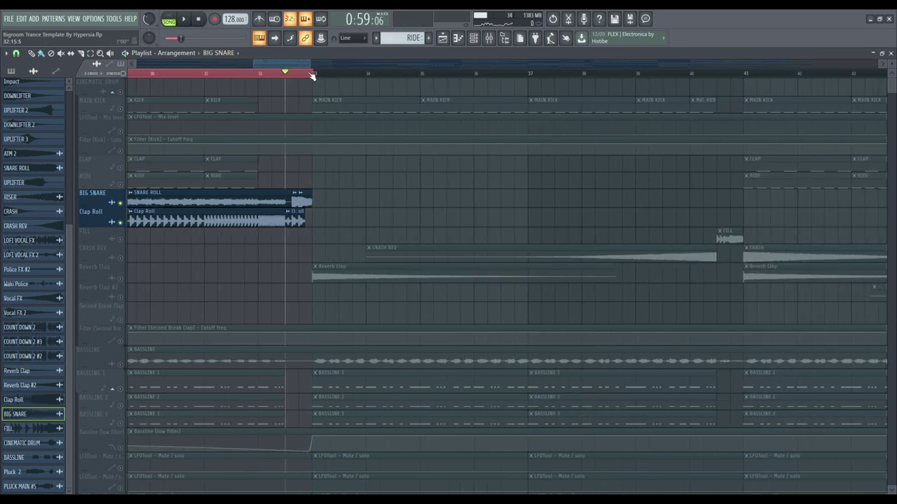
{"action": "scroll", "coordinate": [312, 75], "scroll_direction": "down", "scroll_amount": 2}
{"action": "left_click", "coordinate": [226, 74]}
{"action": "left_click", "coordinate": [184, 19]}
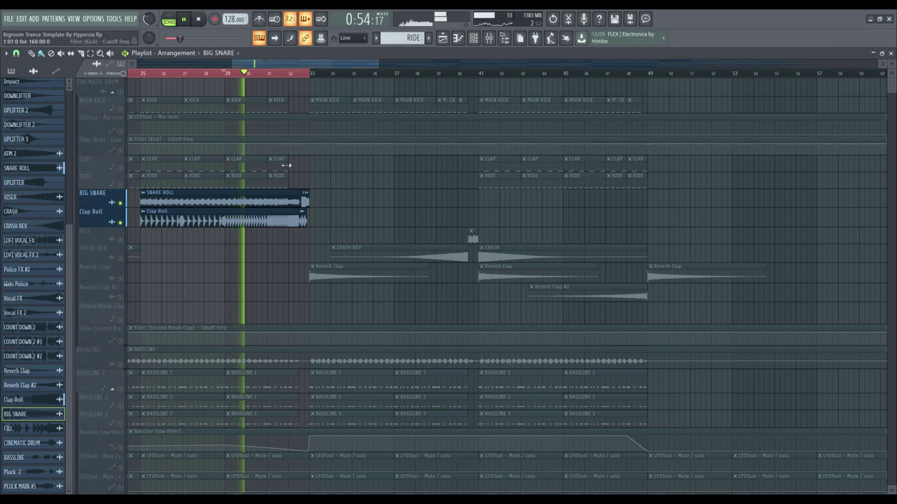
{"action": "scroll", "coordinate": [276, 216], "scroll_direction": "down", "scroll_amount": 2}
{"action": "scroll", "coordinate": [277, 211], "scroll_direction": "up", "scroll_amount": 2}
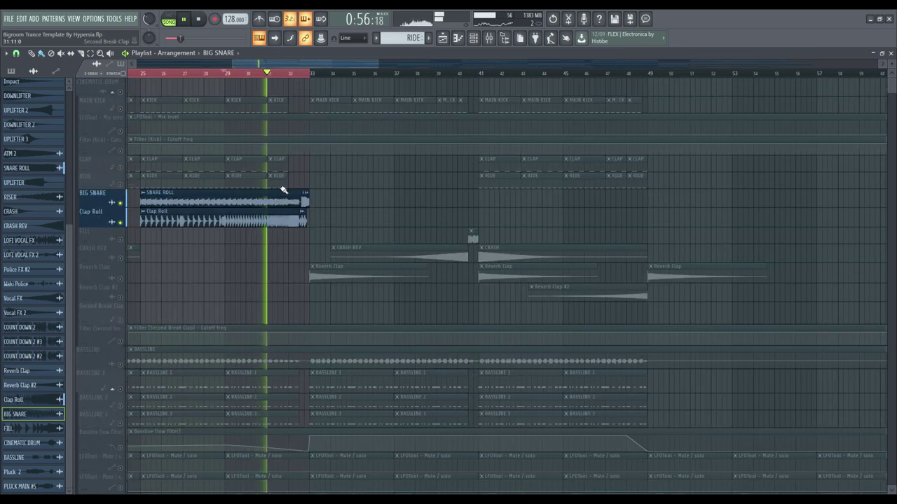
{"action": "scroll", "coordinate": [315, 234], "scroll_direction": "down", "scroll_amount": 5}
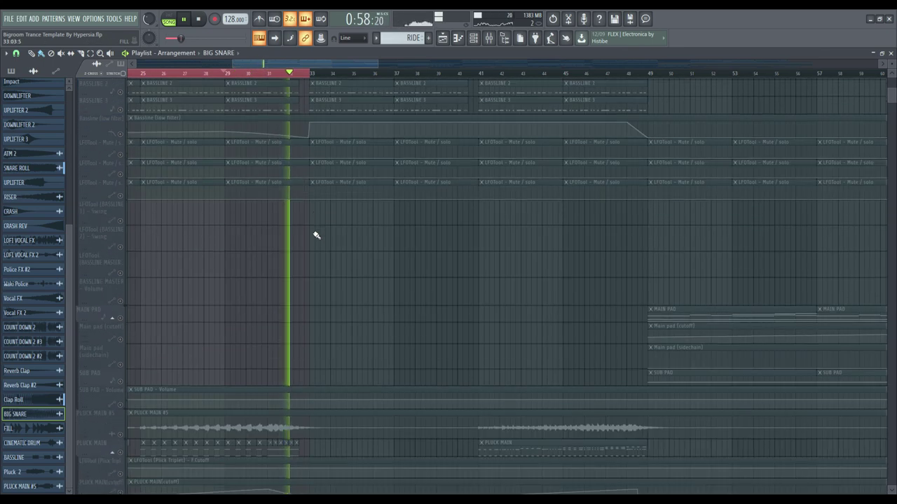
{"action": "scroll", "coordinate": [307, 194], "scroll_direction": "down", "scroll_amount": 4}
{"action": "scroll", "coordinate": [306, 194], "scroll_direction": "up", "scroll_amount": 2}
{"action": "left_click", "coordinate": [198, 19]}
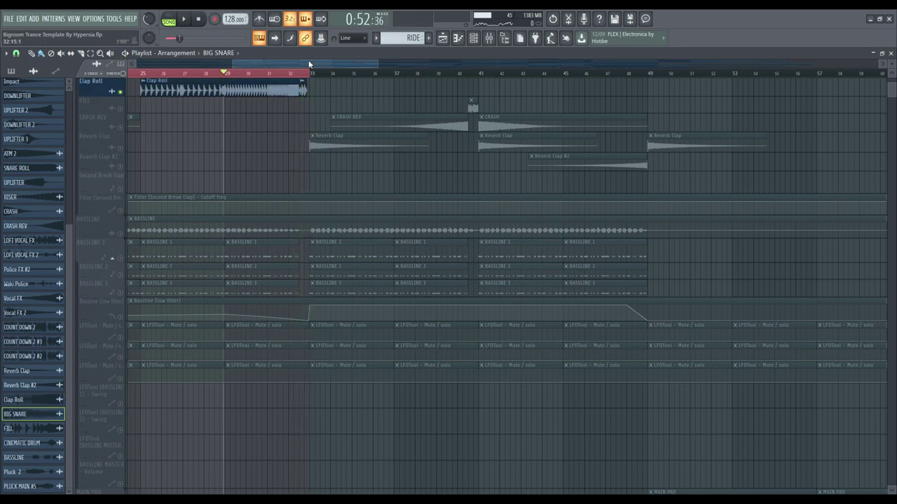
{"action": "scroll", "coordinate": [310, 64], "scroll_direction": "left", "scroll_amount": 4}
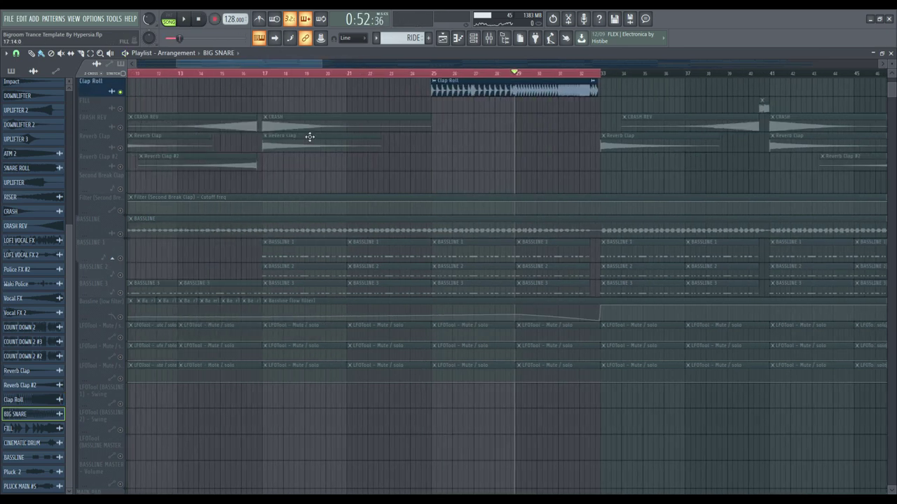
{"action": "scroll", "coordinate": [360, 175], "scroll_direction": "up", "scroll_amount": 2}
{"action": "scroll", "coordinate": [312, 77], "scroll_direction": "down", "scroll_amount": 2}
{"action": "scroll", "coordinate": [312, 78], "scroll_direction": "down", "scroll_amount": 2}
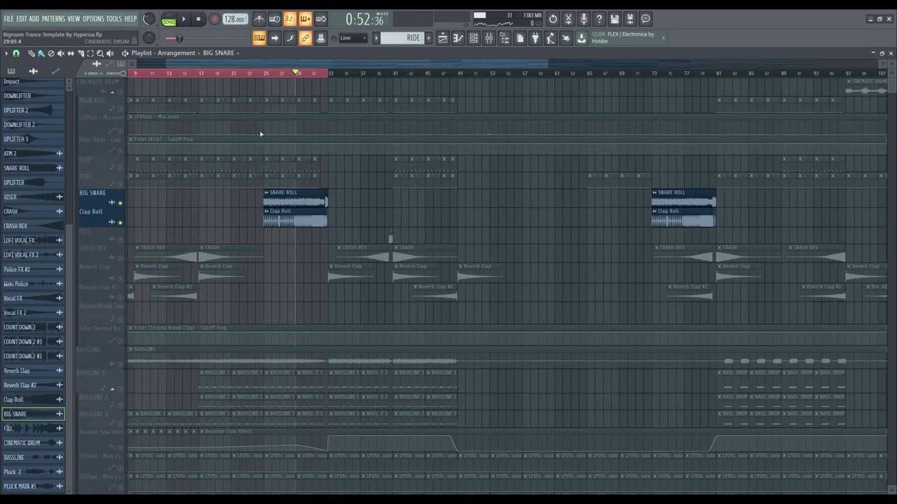
{"action": "scroll", "coordinate": [248, 64], "scroll_direction": "left", "scroll_amount": 3}
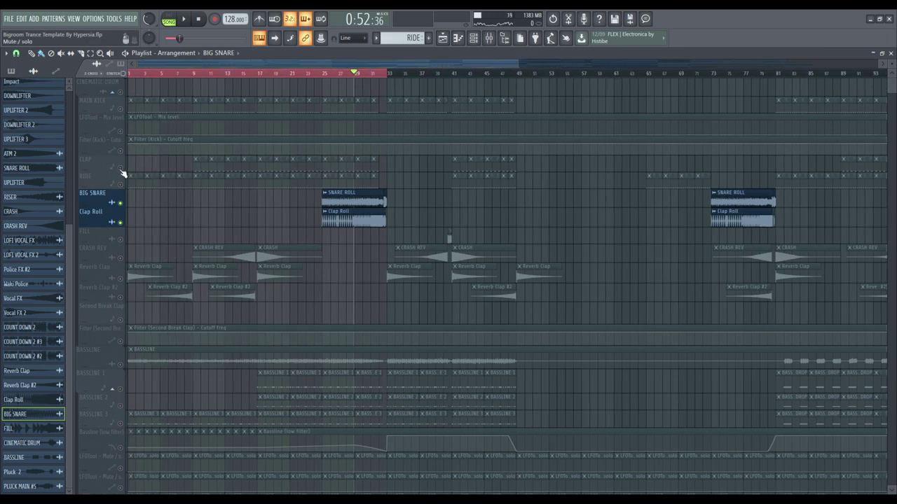
{"action": "scroll", "coordinate": [140, 228], "scroll_direction": "down", "scroll_amount": 3}
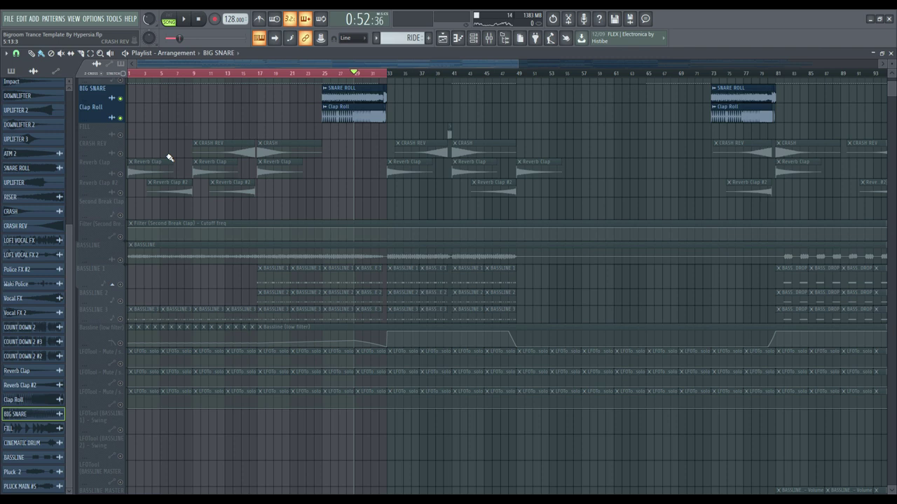
Unmute the CRASH REV, Reverb Clap, Reverb Clap #2 and FILL tracks.
{"action": "left_click", "coordinate": [121, 152]}
{"action": "left_click", "coordinate": [121, 173]}
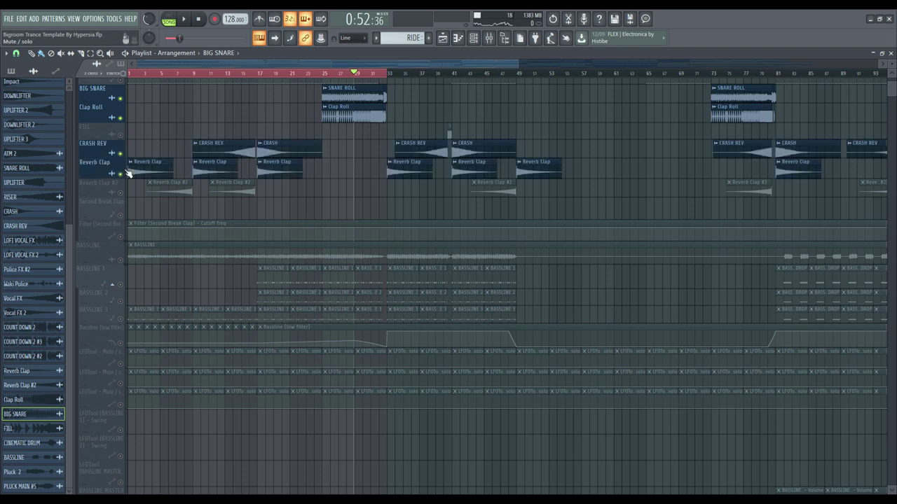
{"action": "left_click", "coordinate": [121, 193]}
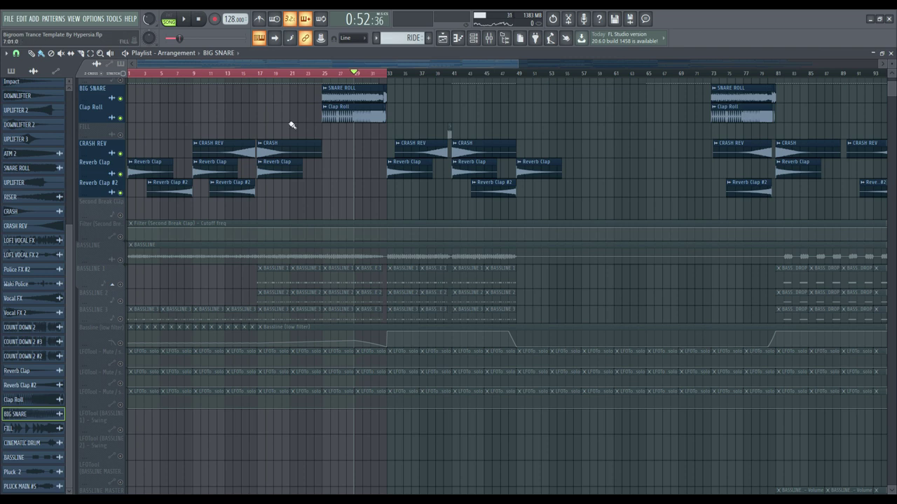
{"action": "left_click", "coordinate": [120, 134]}
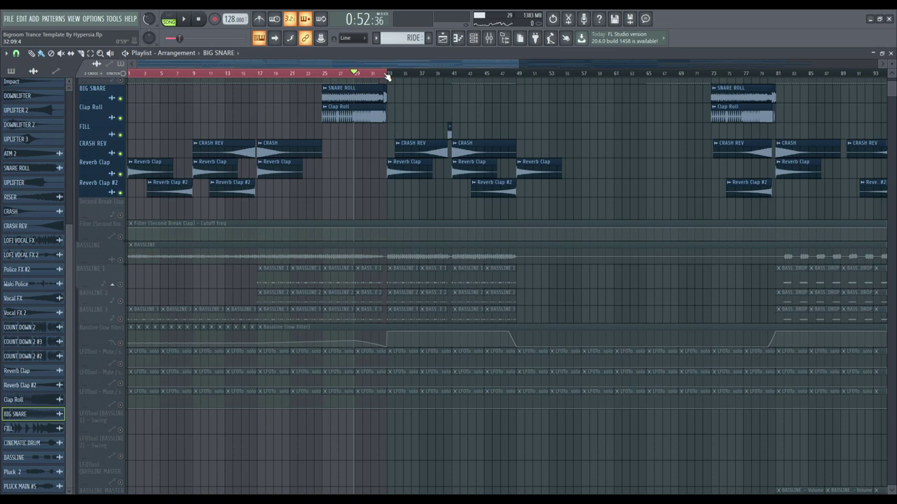
Solo CRASH REV and audition it from bar 14.
{"action": "scroll", "coordinate": [387, 77], "scroll_direction": "up", "scroll_amount": 3}
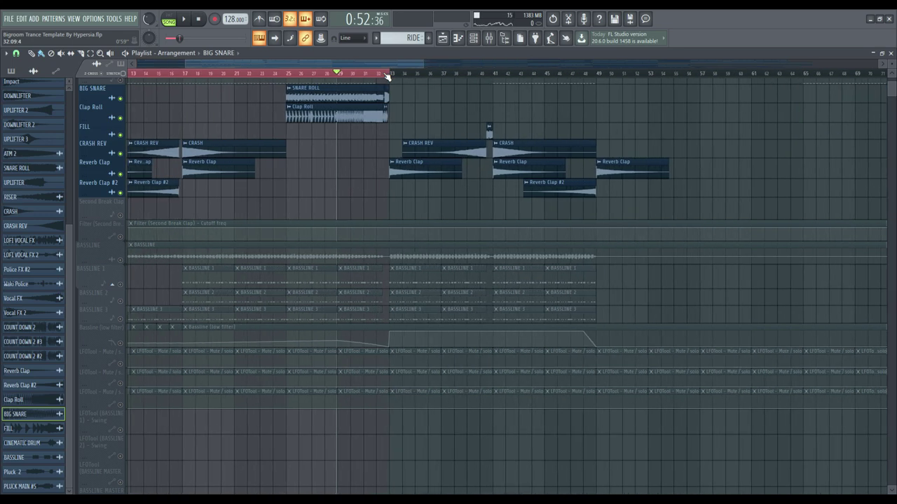
{"action": "scroll", "coordinate": [387, 75], "scroll_direction": "up", "scroll_amount": 5}
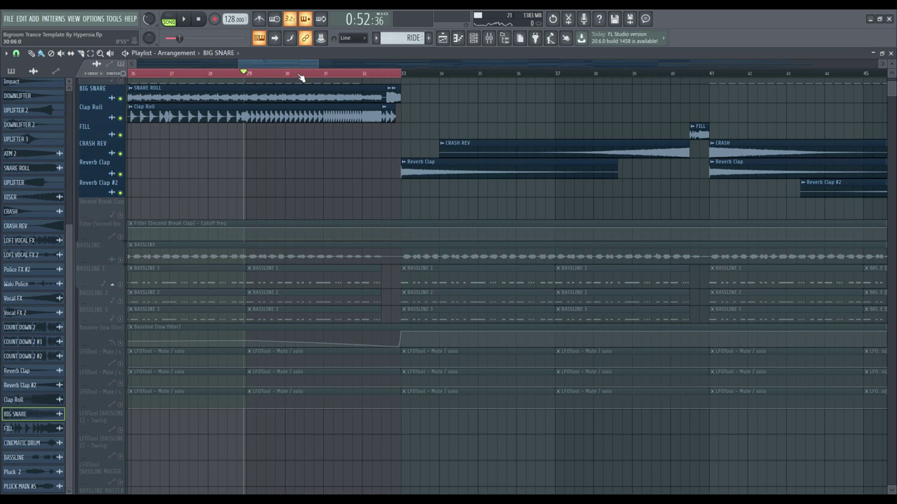
{"action": "scroll", "coordinate": [302, 76], "scroll_direction": "down", "scroll_amount": 7}
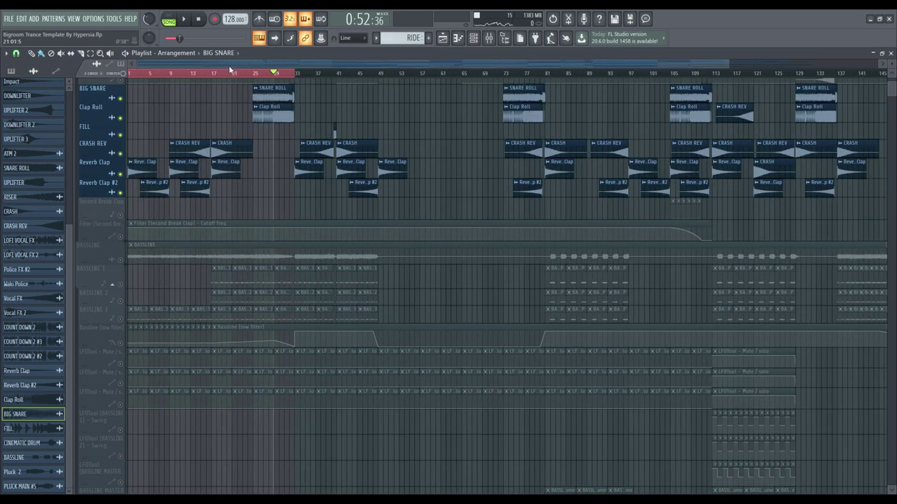
{"action": "scroll", "coordinate": [183, 74], "scroll_direction": "up", "scroll_amount": 4}
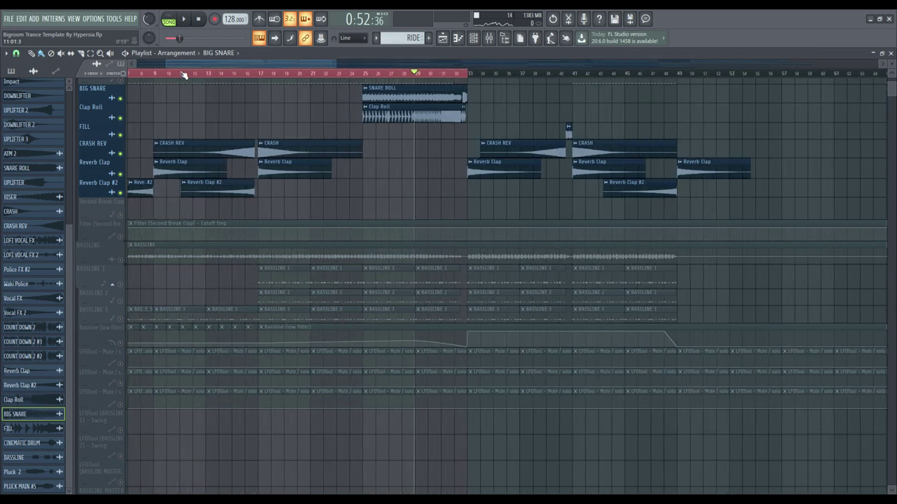
{"action": "scroll", "coordinate": [184, 74], "scroll_direction": "up", "scroll_amount": 2}
{"action": "right_click", "coordinate": [120, 152]}
{"action": "left_click", "coordinate": [242, 75]}
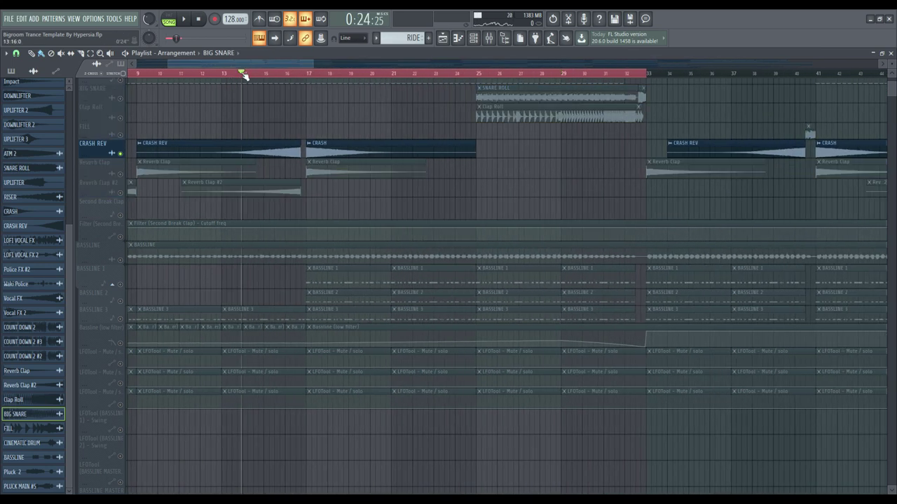
{"action": "left_click", "coordinate": [183, 19]}
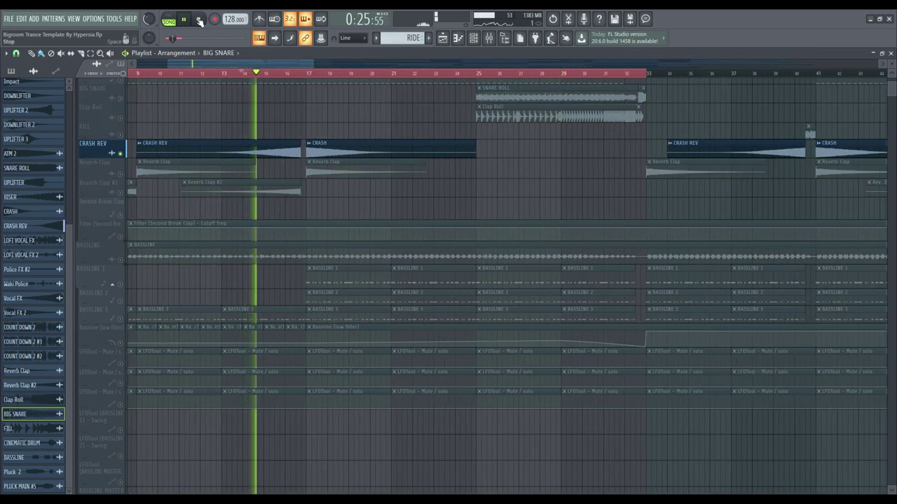
{"action": "left_click", "coordinate": [200, 20]}
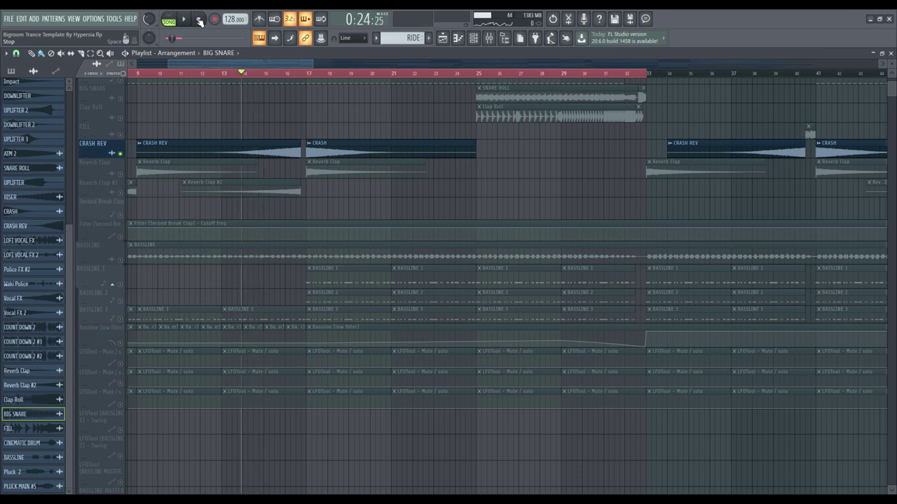
Review the Kickstart and Equalizer effects on the CRASH mixer insert.
{"action": "left_click", "coordinate": [489, 38]}
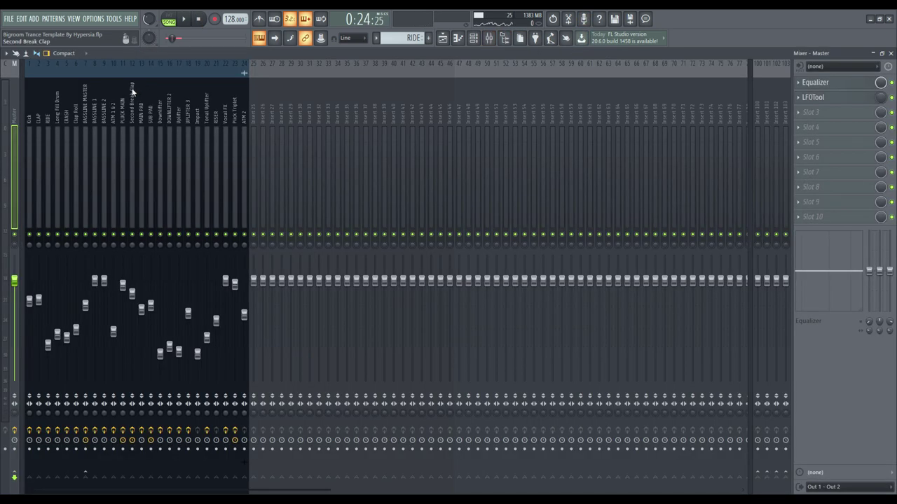
{"action": "left_click", "coordinate": [70, 109]}
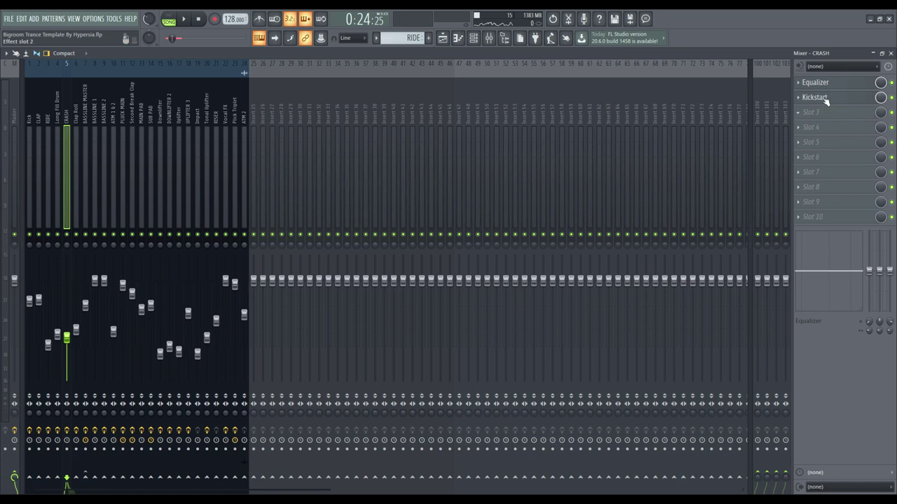
{"action": "left_click", "coordinate": [816, 98]}
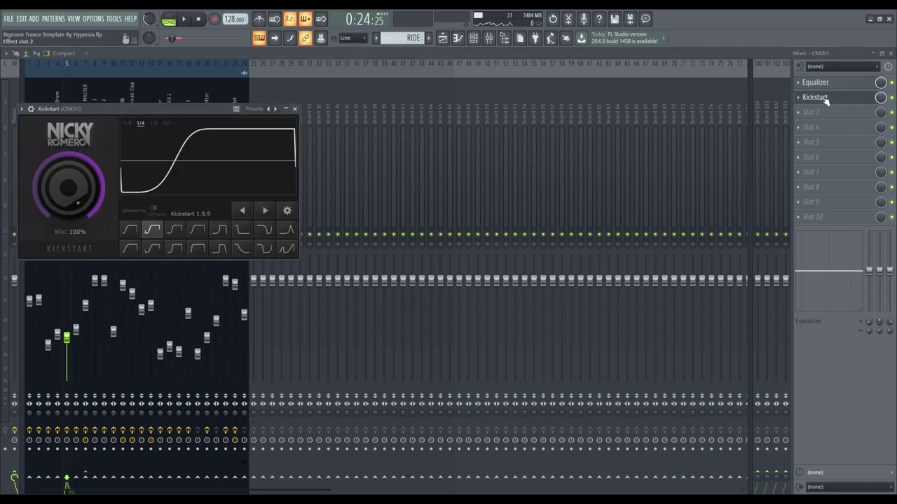
{"action": "left_click", "coordinate": [820, 98]}
{"action": "left_click", "coordinate": [815, 82]}
{"action": "left_click", "coordinate": [815, 82]}
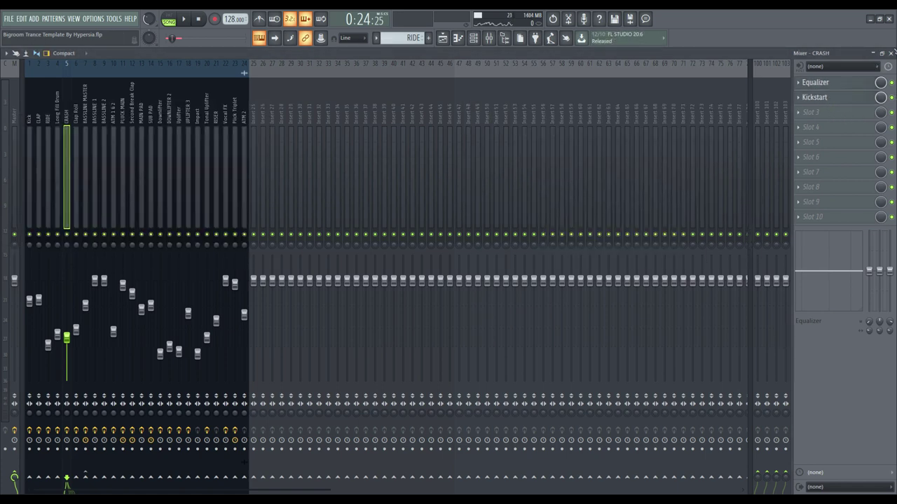
{"action": "left_click", "coordinate": [890, 53]}
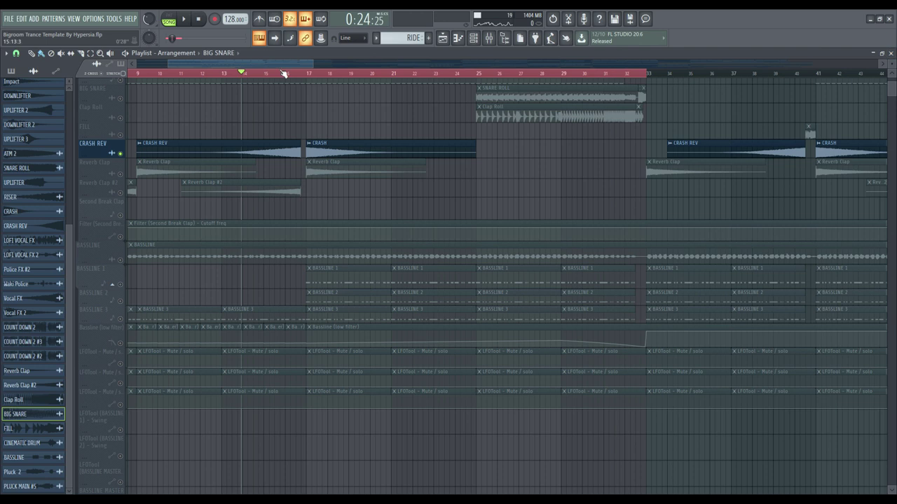
Review the CRASH, Reverb Clap and Reverb Clap #2 channel settings, stopping playback.
{"action": "double_click", "coordinate": [324, 145]}
{"action": "left_click", "coordinate": [337, 104]}
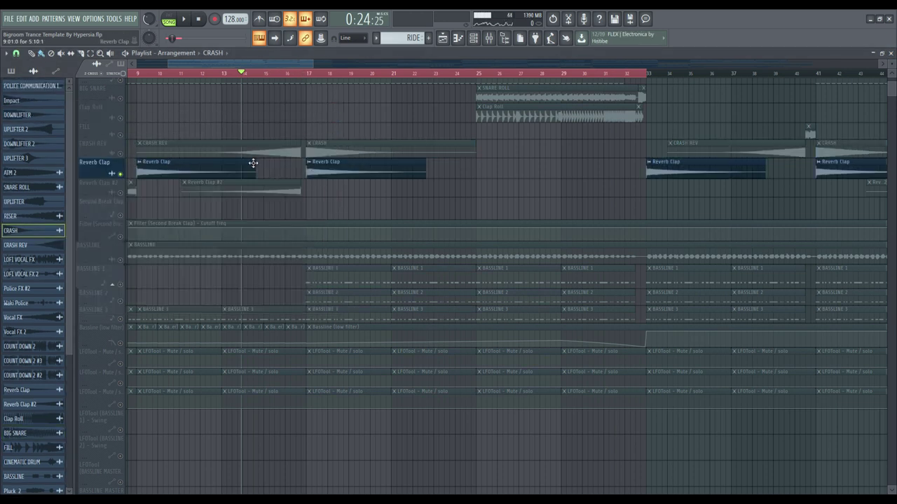
{"action": "double_click", "coordinate": [314, 172]}
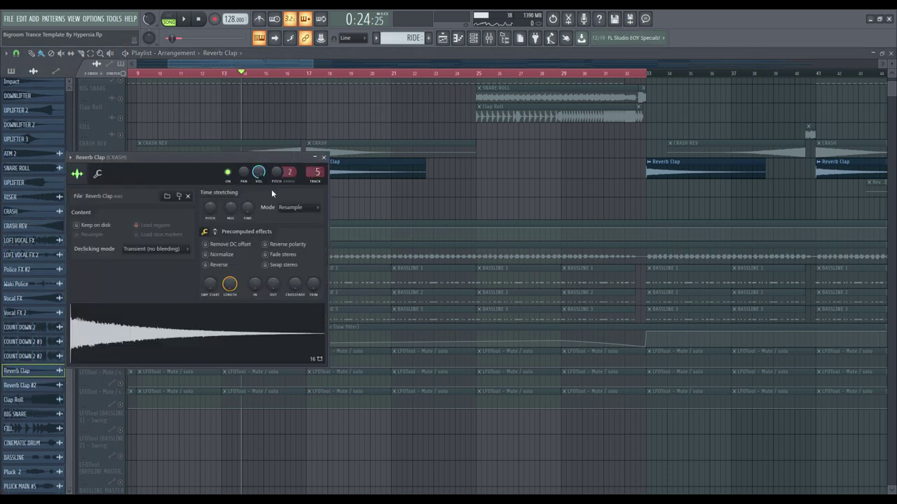
{"action": "left_click", "coordinate": [324, 154]}
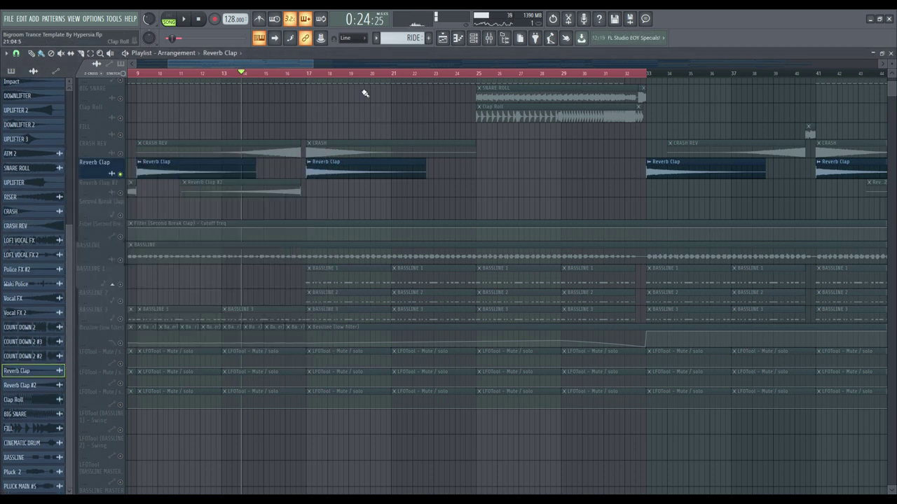
{"action": "key", "text": "space"}
{"action": "scroll", "coordinate": [274, 68], "scroll_direction": "left", "scroll_amount": 3}
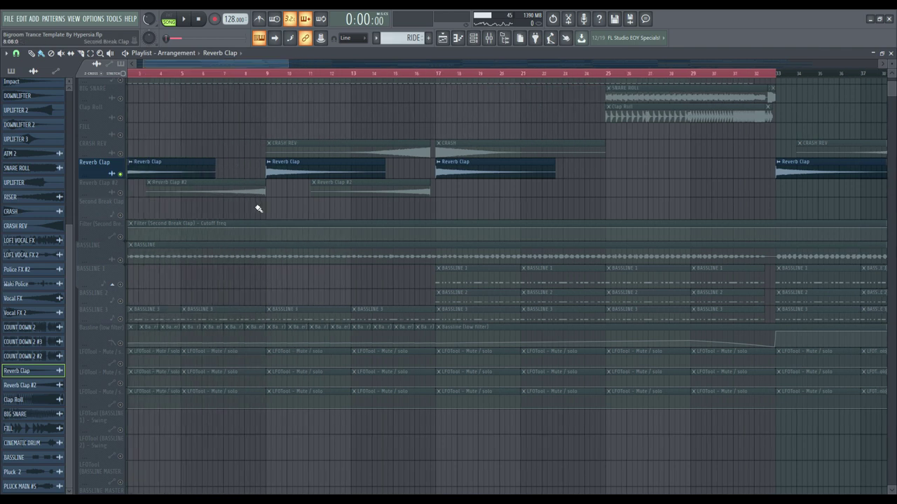
{"action": "double_click", "coordinate": [222, 186]}
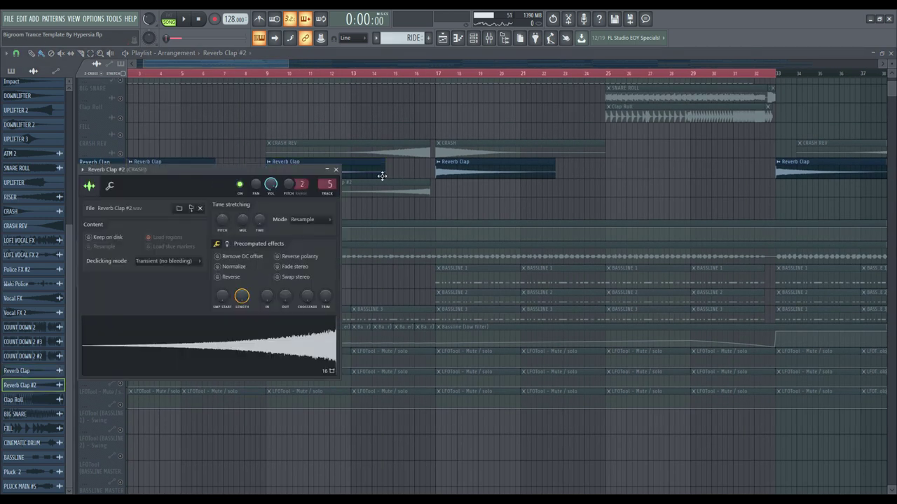
{"action": "left_click", "coordinate": [335, 169]}
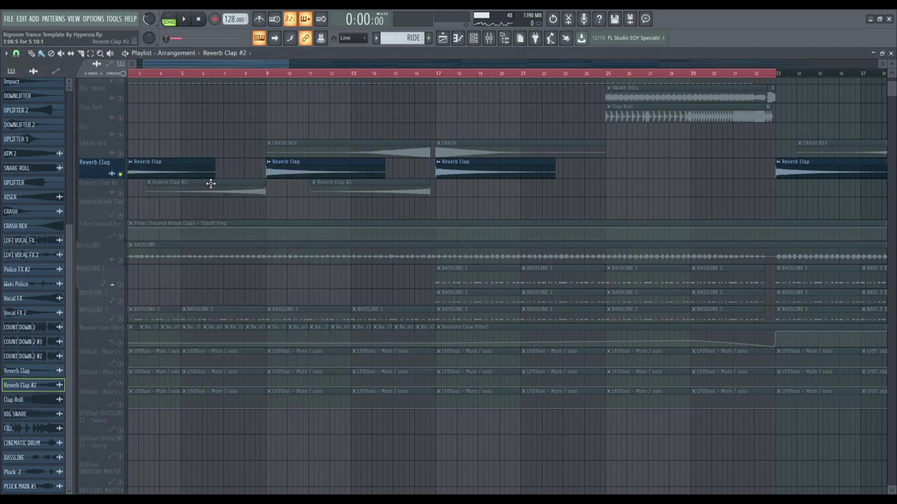
{"action": "scroll", "coordinate": [324, 76], "scroll_direction": "down", "scroll_amount": 5}
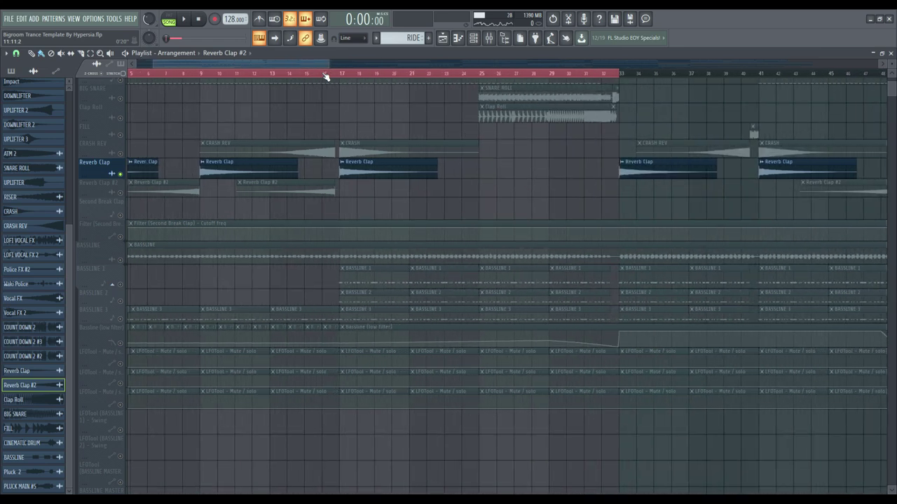
Unmute the BASSLINE 1, 2 and 3 tracks.
{"action": "scroll", "coordinate": [324, 76], "scroll_direction": "down", "scroll_amount": 4}
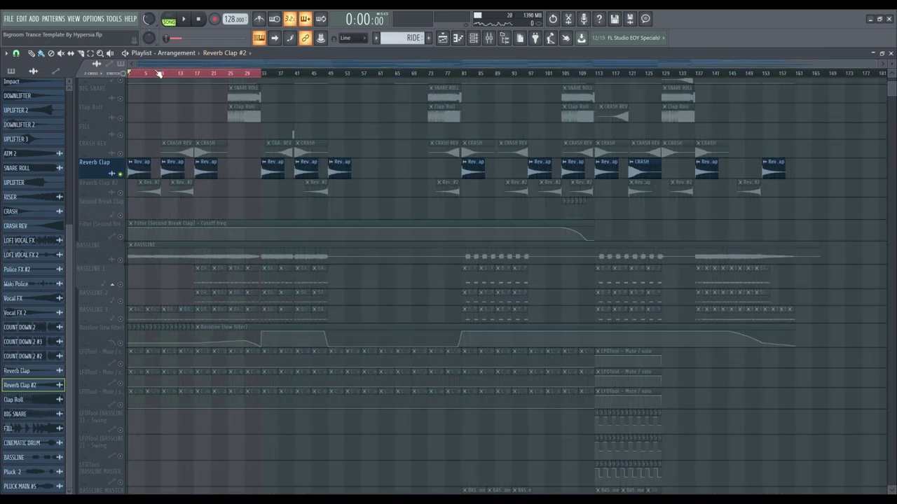
{"action": "scroll", "coordinate": [179, 64], "scroll_direction": "up", "scroll_amount": 3}
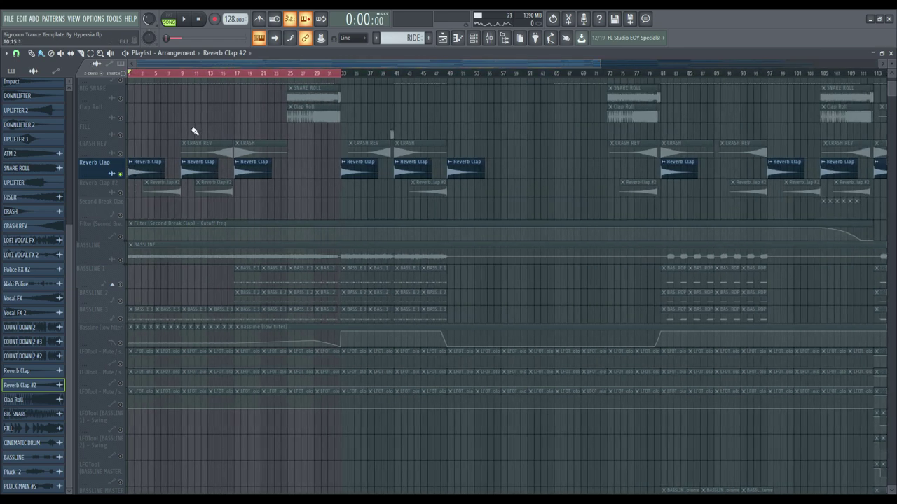
{"action": "scroll", "coordinate": [195, 132], "scroll_direction": "up", "scroll_amount": 2}
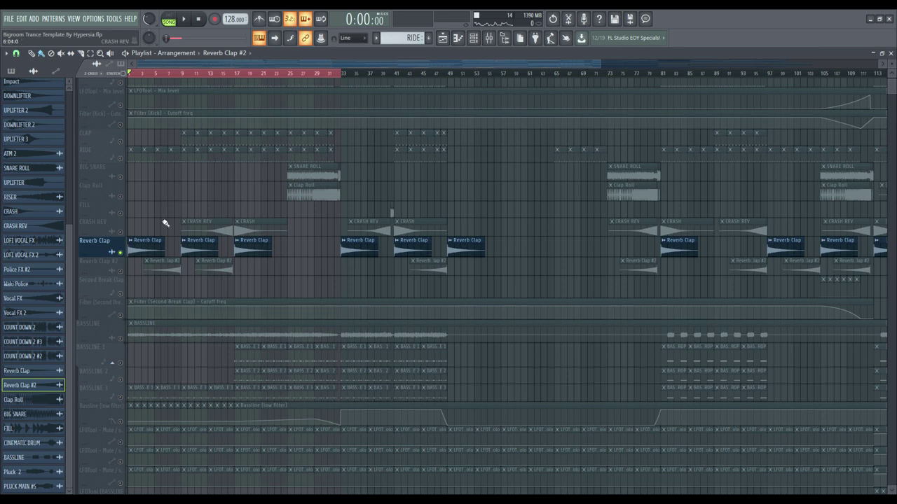
{"action": "scroll", "coordinate": [133, 276], "scroll_direction": "down", "scroll_amount": 4}
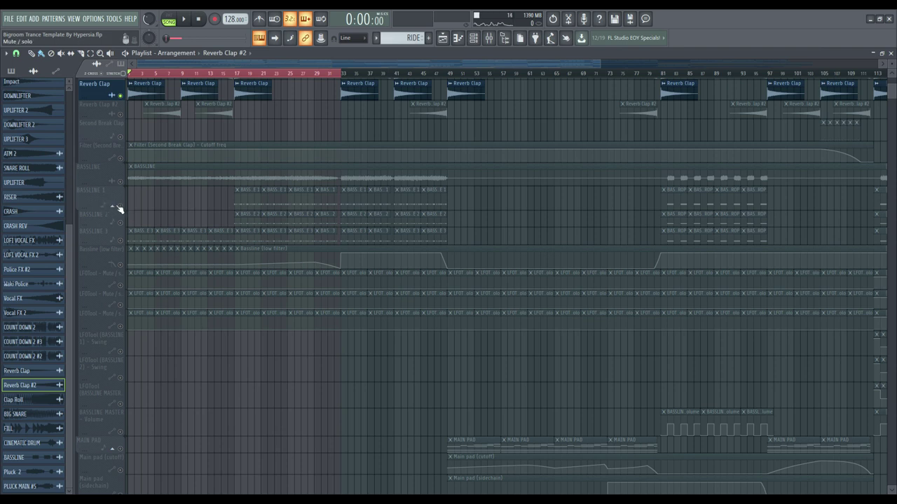
{"action": "left_click", "coordinate": [120, 206]}
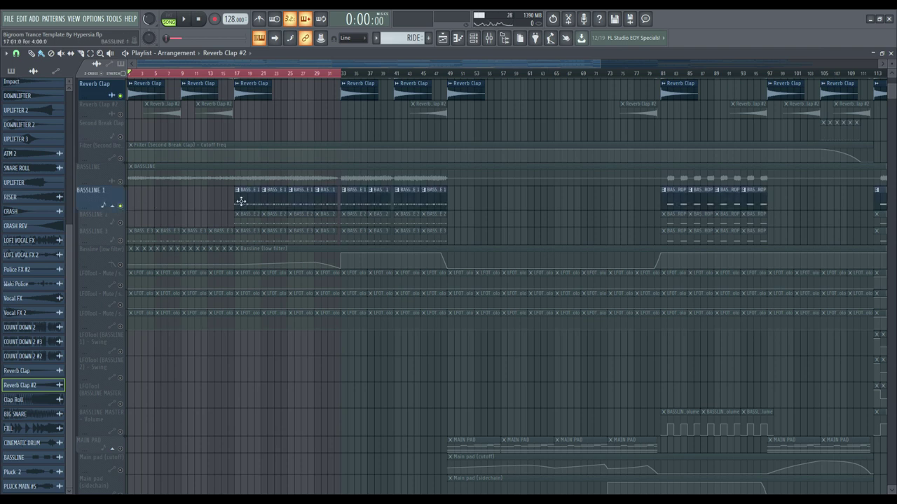
{"action": "left_click", "coordinate": [120, 223]}
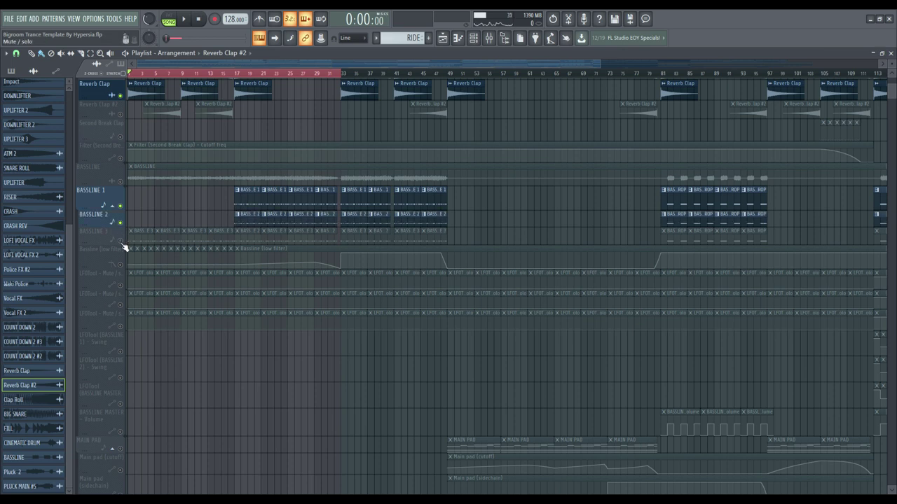
{"action": "left_click", "coordinate": [121, 242]}
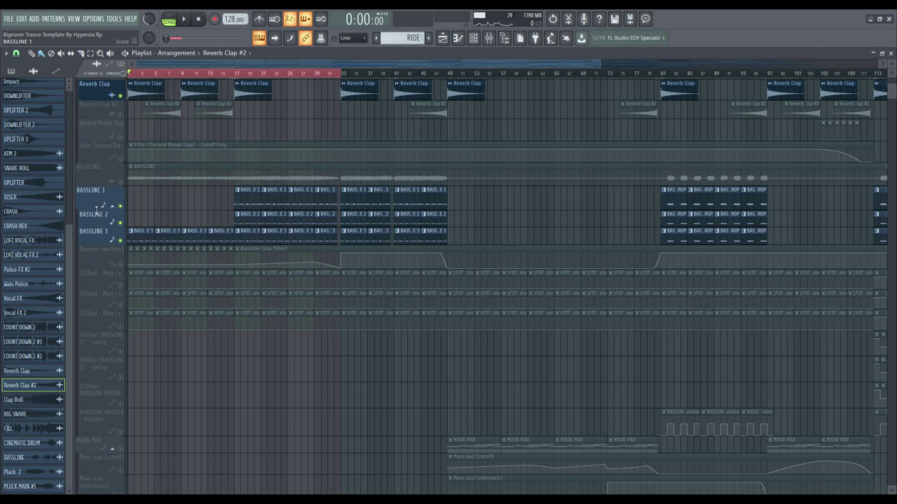
Unmute the Bassline (low filter) and three LFOTool tracks, then select the BASSLINE 1 pattern.
{"action": "left_click_drag", "start_coordinate": [120, 265], "coordinate": [127, 335]}
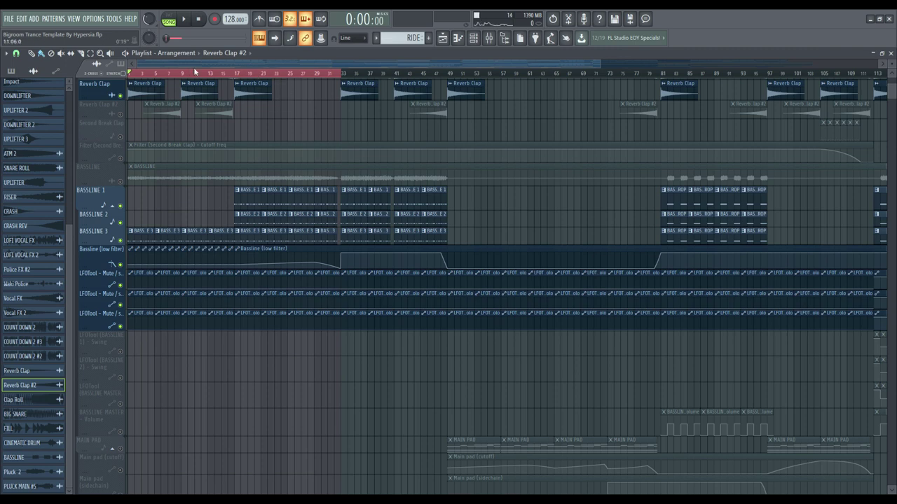
{"action": "scroll", "coordinate": [211, 67], "scroll_direction": "up", "scroll_amount": 4}
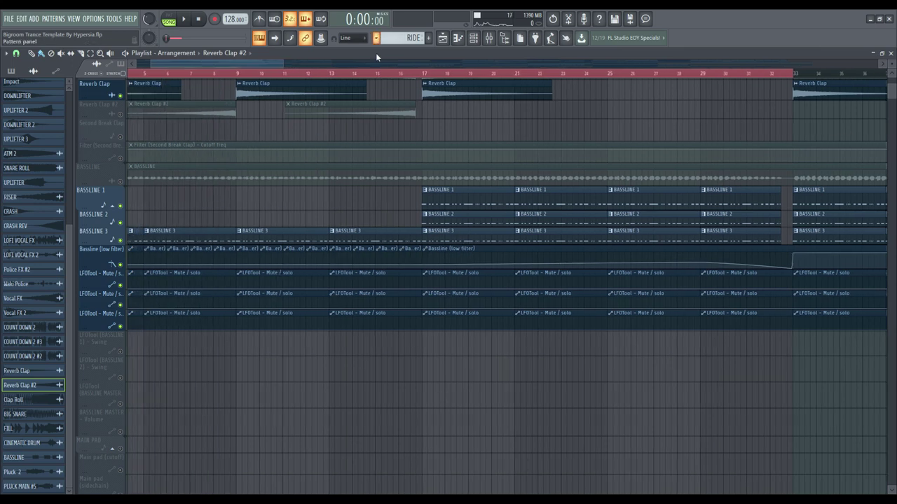
{"action": "scroll", "coordinate": [391, 75], "scroll_direction": "down", "scroll_amount": 2}
{"action": "scroll", "coordinate": [390, 76], "scroll_direction": "down", "scroll_amount": 2}
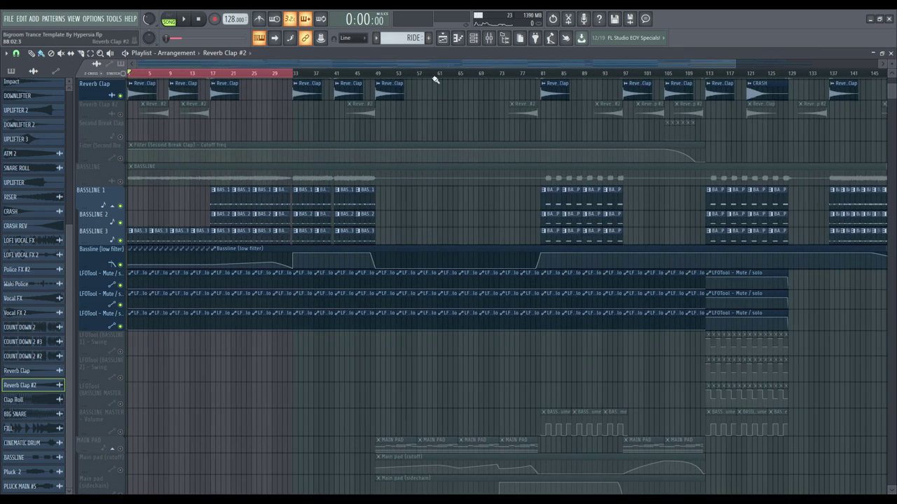
{"action": "left_click", "coordinate": [220, 200]}
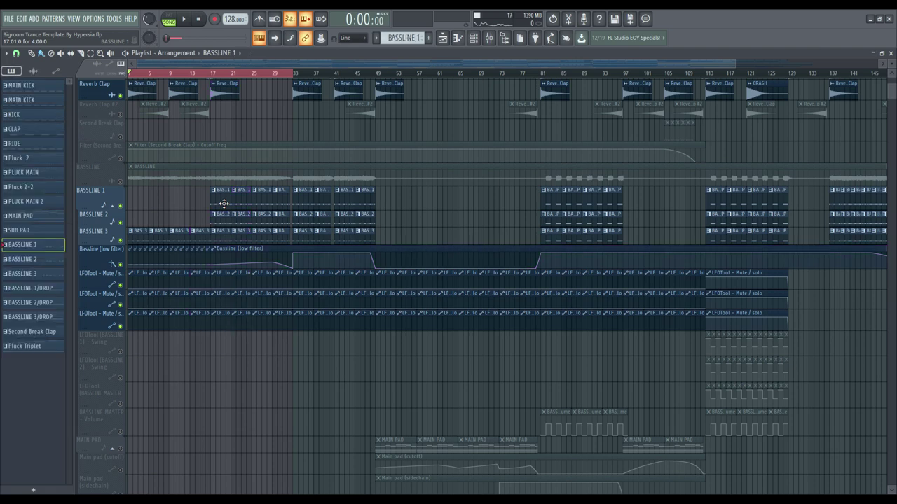
Play the BASSLINE 1 pattern on its own in PAT mode with the Playlist closed.
{"action": "left_click", "coordinate": [166, 14]}
{"action": "left_click", "coordinate": [184, 19]}
{"action": "left_click", "coordinate": [891, 53]}
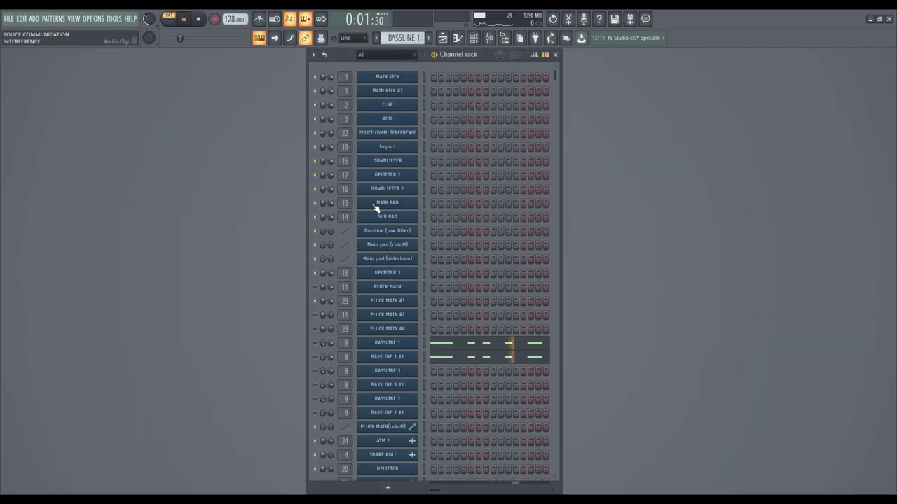
{"action": "left_click", "coordinate": [199, 19]}
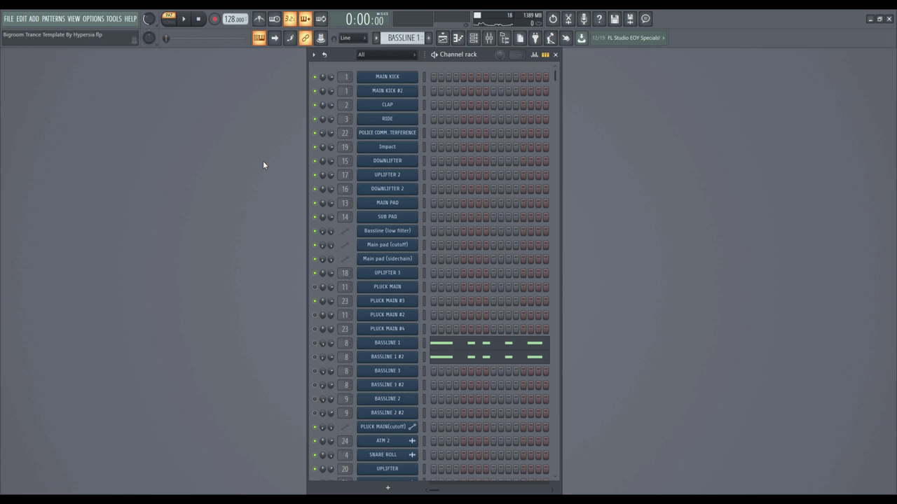
Compare BASSLINE 1 and BASSLINE 1 #2 by toggling their mutes, then open BASSLINE 1's Spire.
{"action": "left_click", "coordinate": [314, 343]}
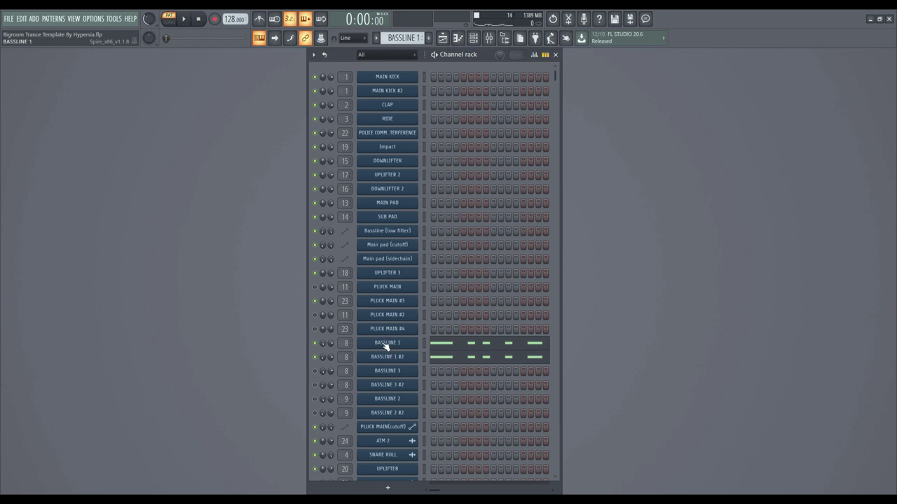
{"action": "left_click", "coordinate": [314, 357]}
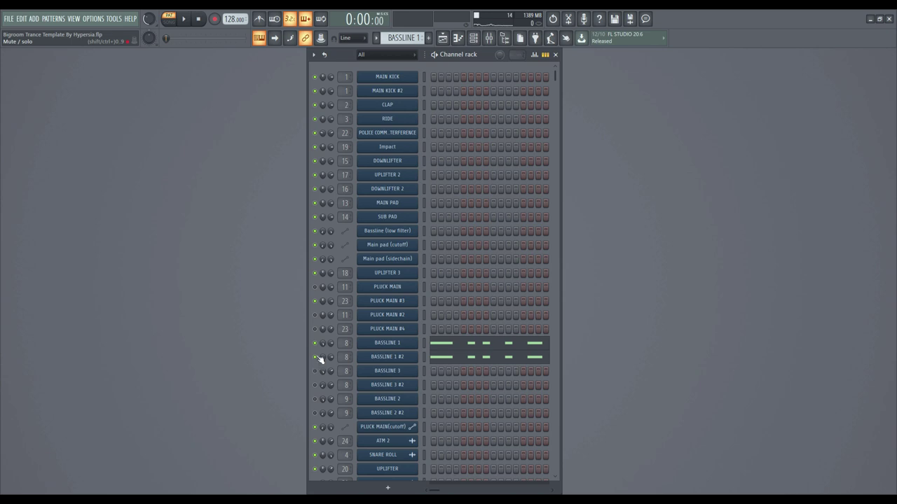
{"action": "left_click", "coordinate": [182, 21]}
{"action": "key", "text": "space"}
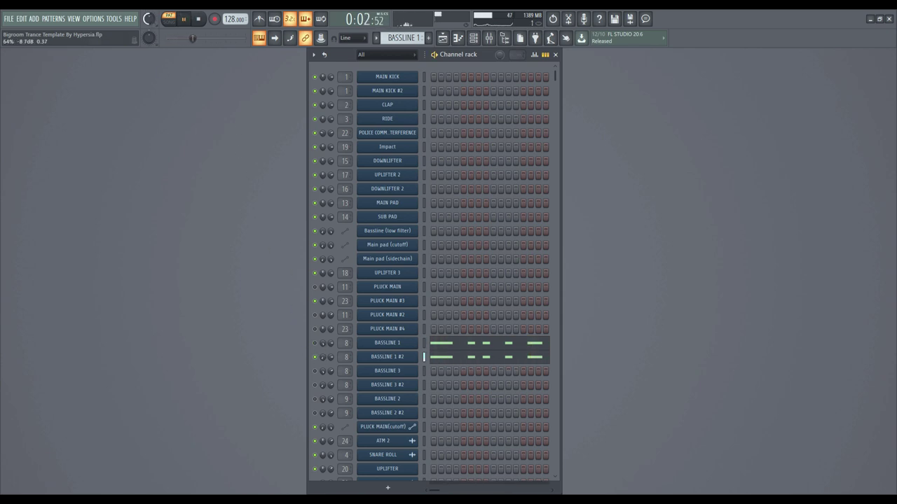
{"action": "left_click", "coordinate": [316, 343]}
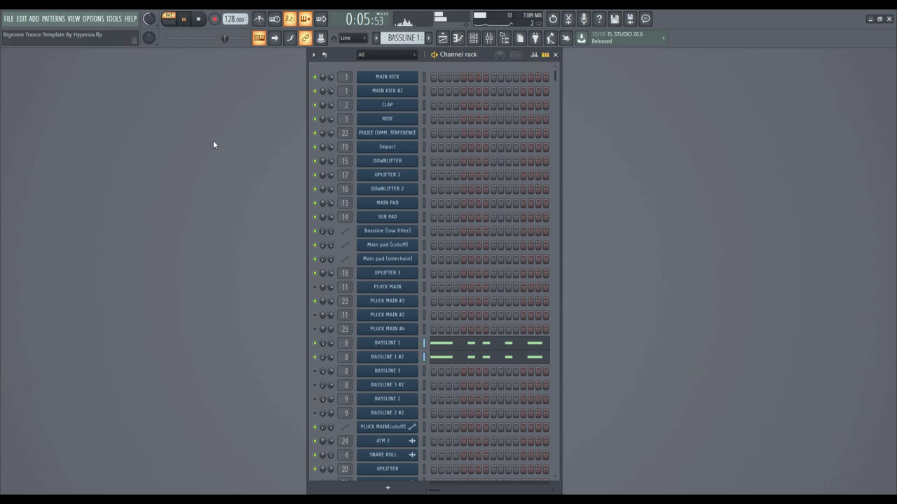
{"action": "left_click", "coordinate": [199, 21]}
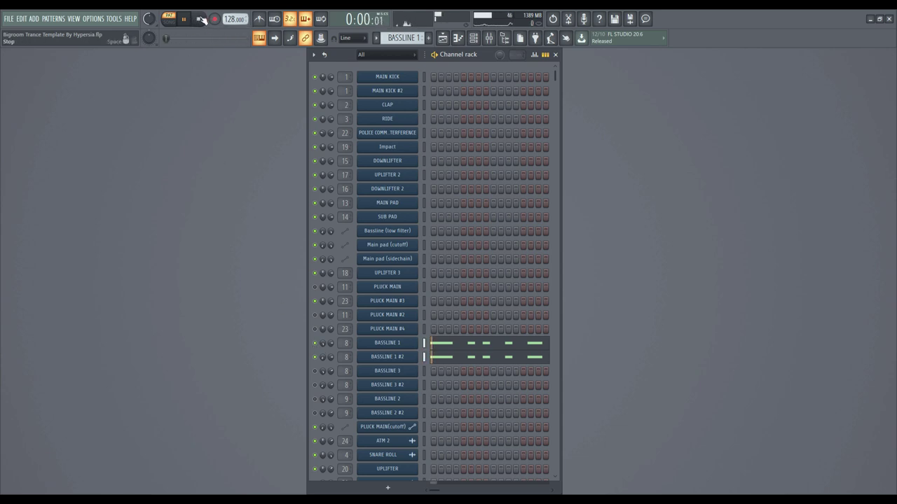
{"action": "left_click", "coordinate": [383, 346]}
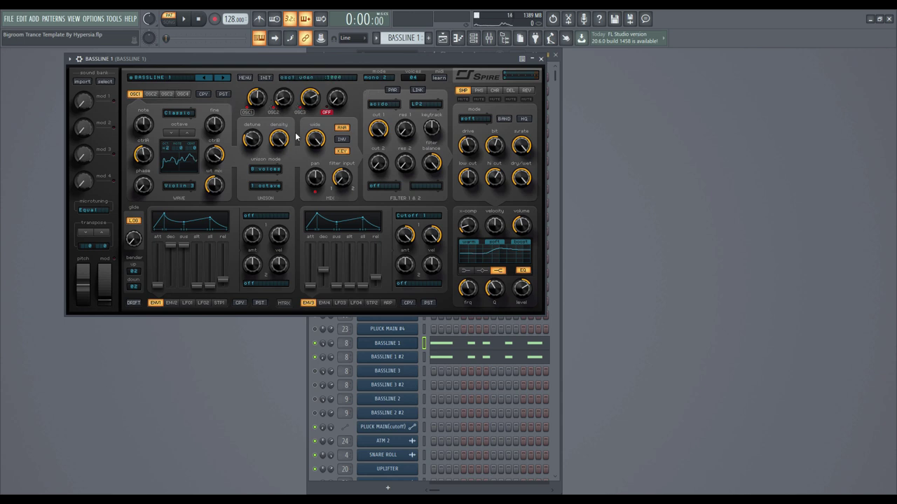
Close Spire, open the Mixer, dismiss LFOTool, and view BASSLINE 2 then BASSLINE MASTER effects.
{"action": "left_click", "coordinate": [541, 58]}
{"action": "left_click", "coordinate": [489, 38]}
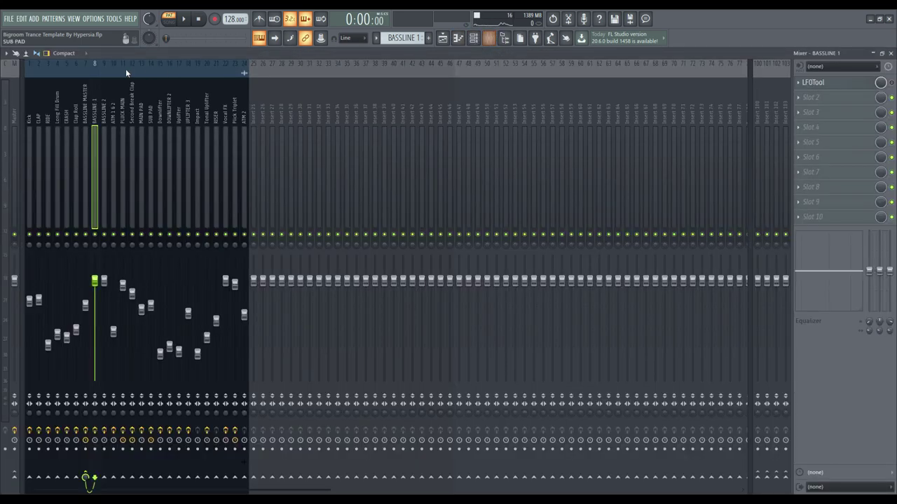
{"action": "left_click", "coordinate": [816, 83]}
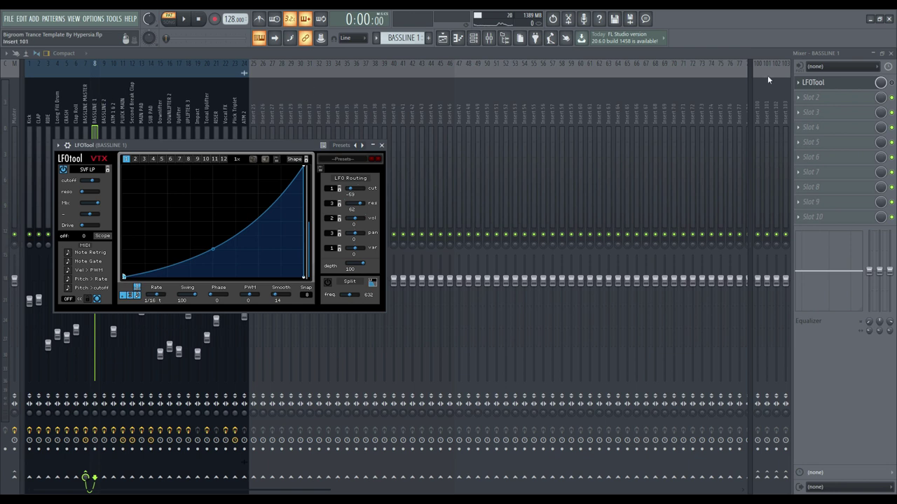
{"action": "left_click", "coordinate": [821, 82]}
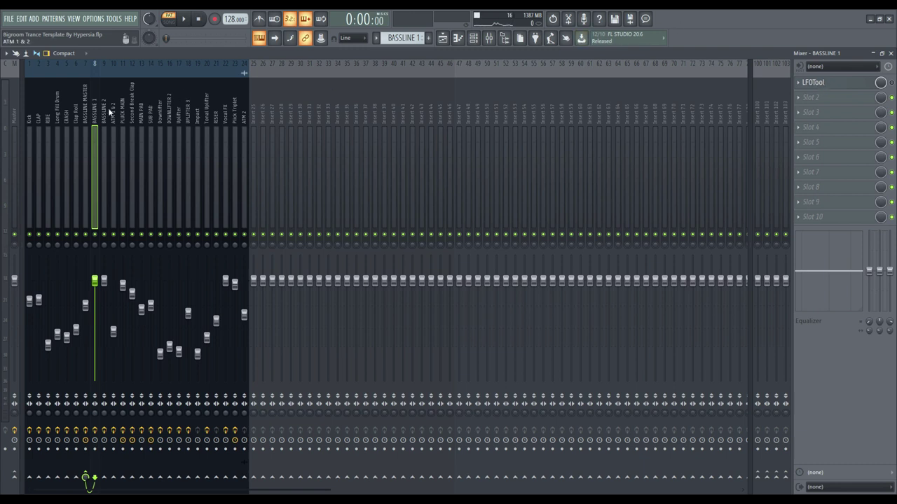
{"action": "left_click", "coordinate": [106, 112]}
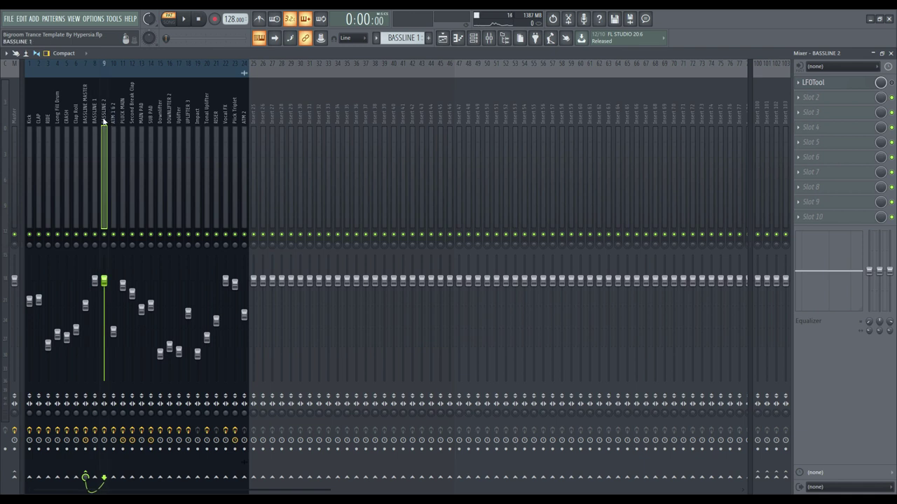
{"action": "left_click", "coordinate": [85, 105]}
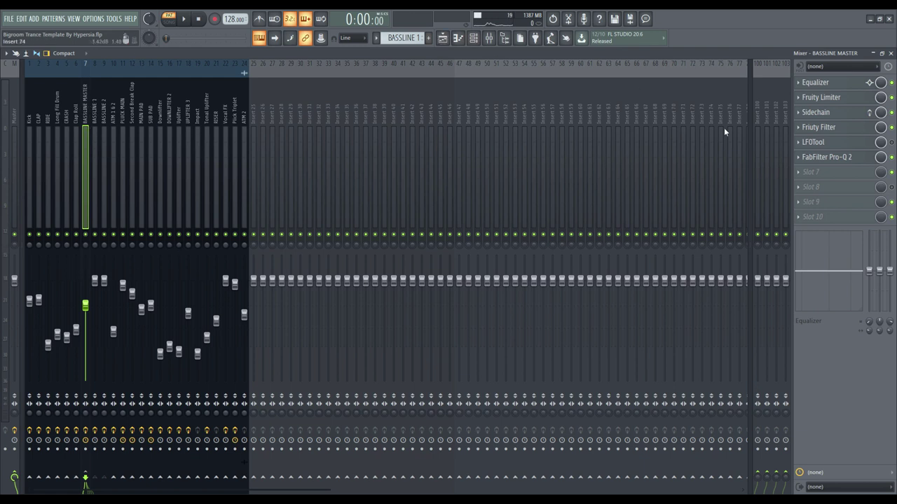
{"action": "left_click", "coordinate": [818, 84]}
{"action": "left_click", "coordinate": [818, 85]}
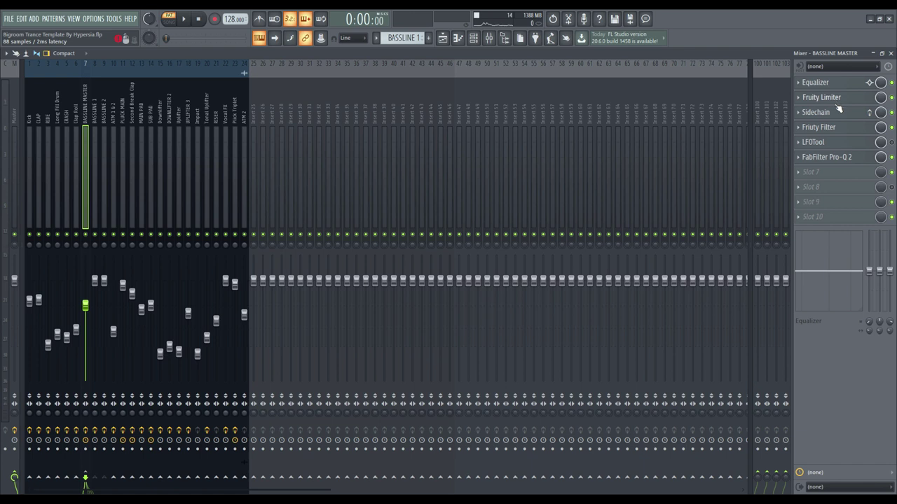
{"action": "left_click", "coordinate": [837, 116]}
{"action": "left_click_drag", "start_coordinate": [775, 111], "coordinate": [560, 150]}
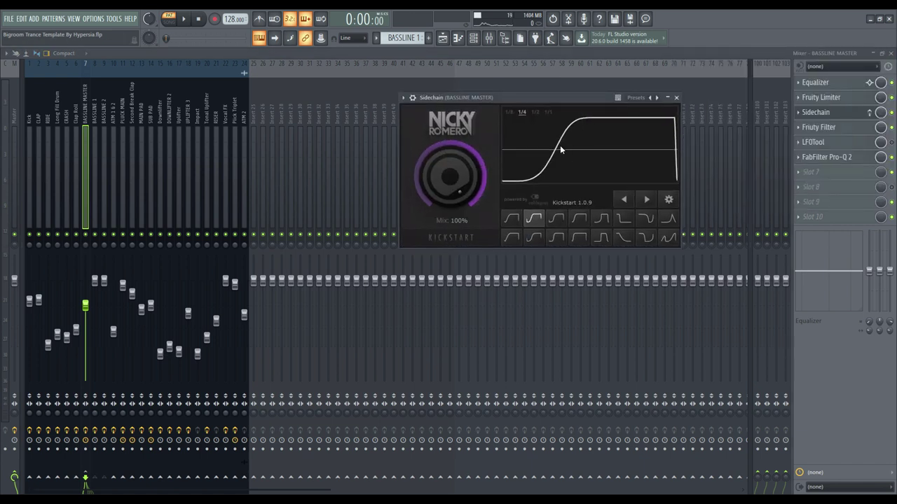
{"action": "left_click", "coordinate": [678, 97]}
{"action": "left_click", "coordinate": [813, 128]}
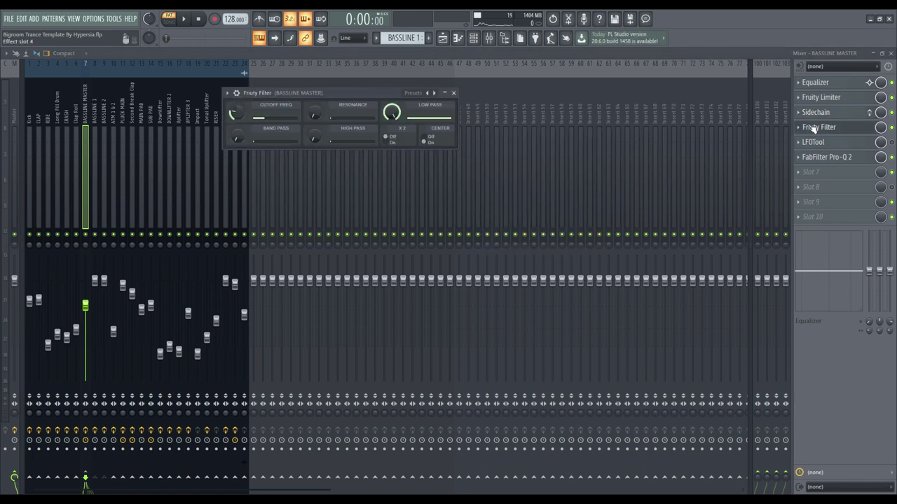
{"action": "left_click", "coordinate": [812, 128]}
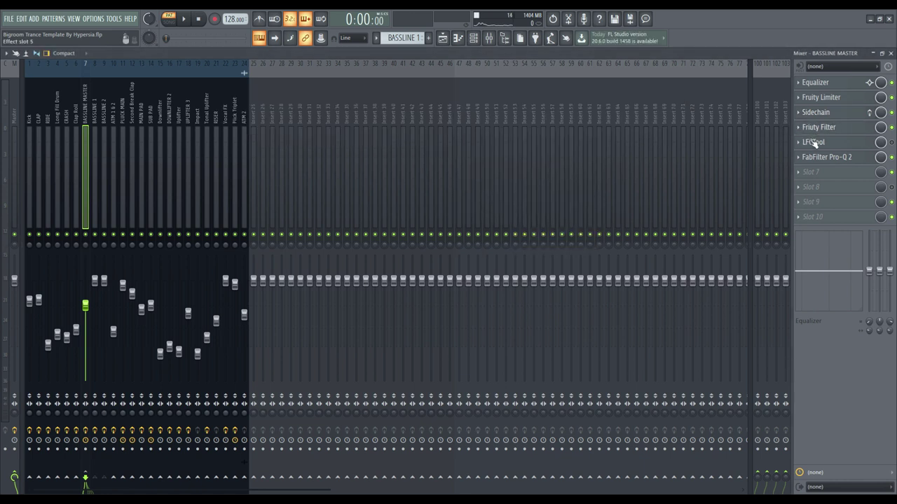
{"action": "left_click", "coordinate": [813, 142]}
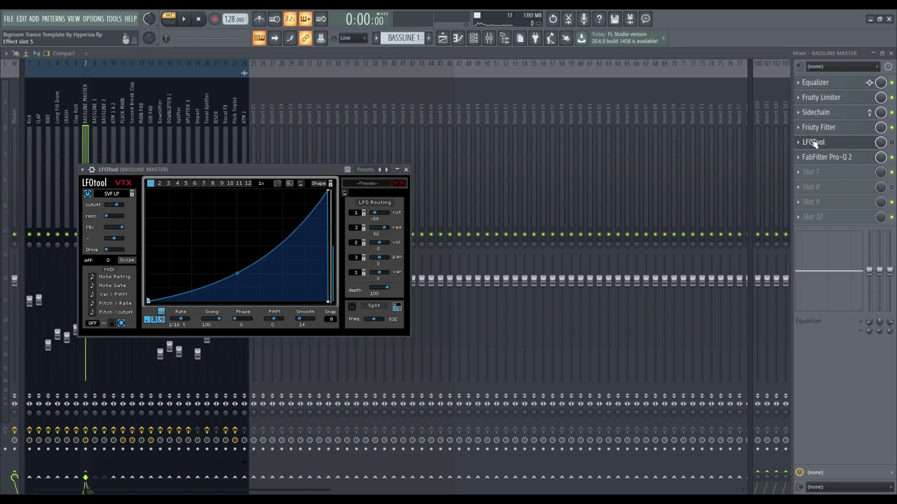
{"action": "left_click", "coordinate": [813, 142]}
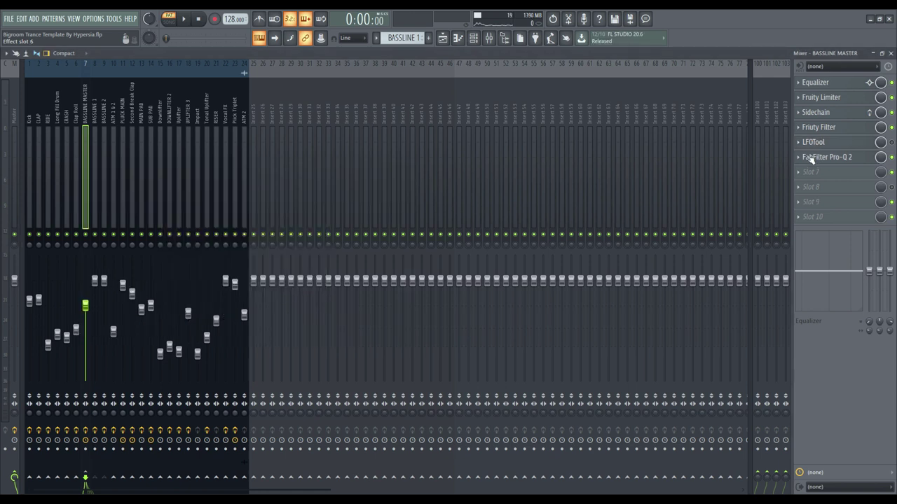
{"action": "left_click", "coordinate": [814, 158]}
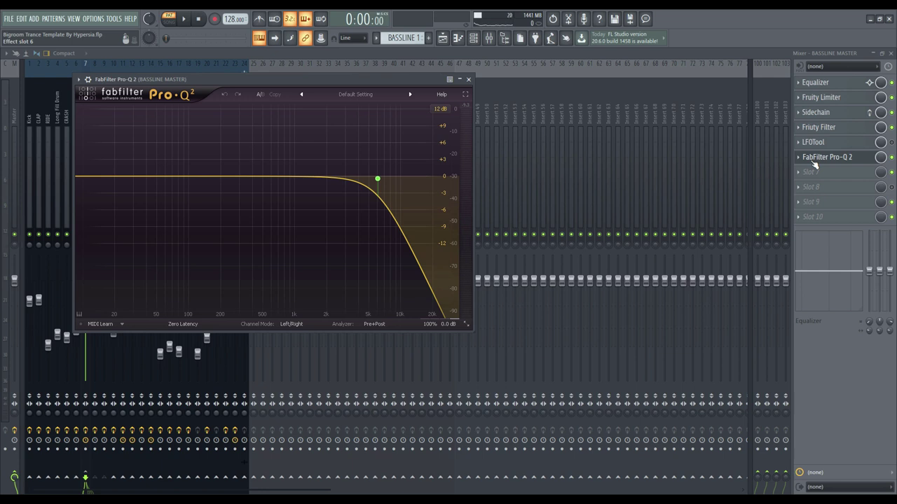
{"action": "left_click", "coordinate": [815, 163]}
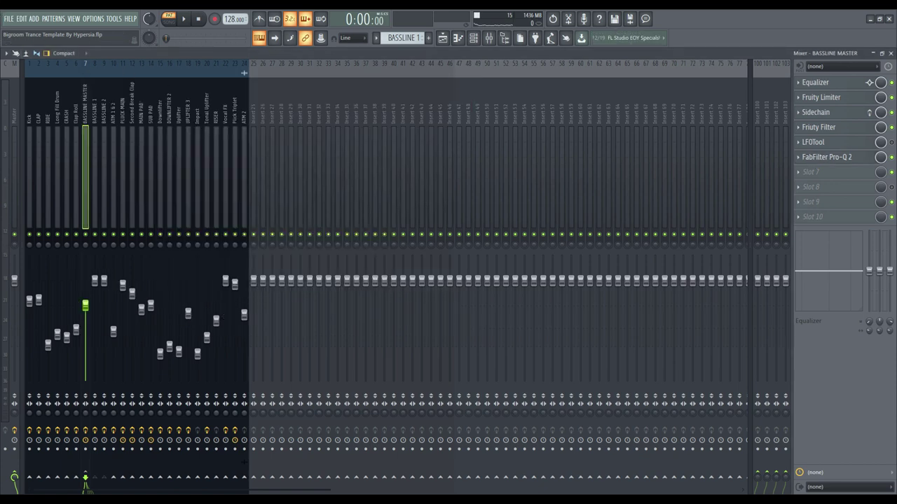
Close the Mixer, replay BASSLINE 1 with one channel muted, and return to the Playlist.
{"action": "left_click", "coordinate": [888, 52]}
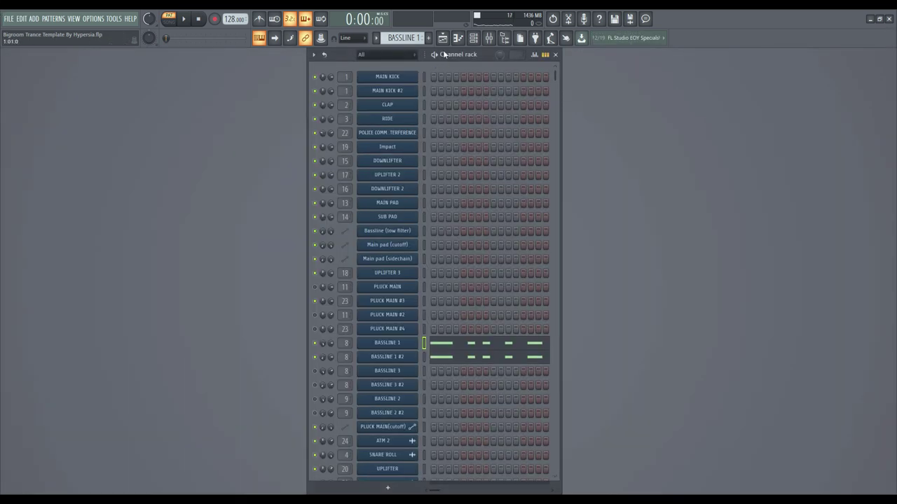
{"action": "left_click", "coordinate": [314, 344]}
{"action": "left_click", "coordinate": [185, 19]}
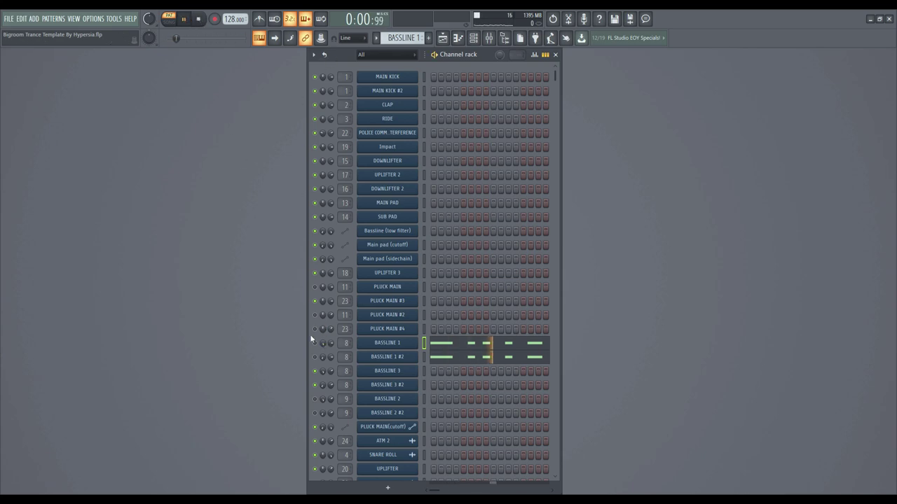
{"action": "left_click", "coordinate": [199, 21]}
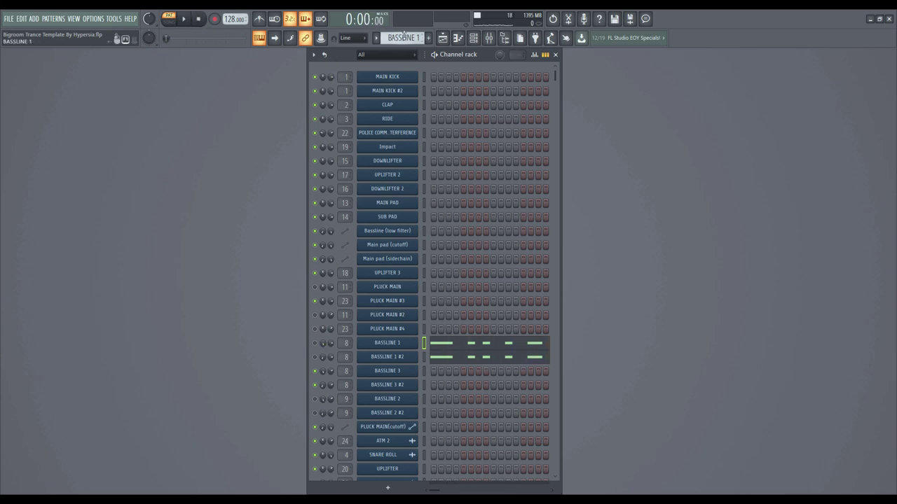
{"action": "left_click", "coordinate": [443, 38]}
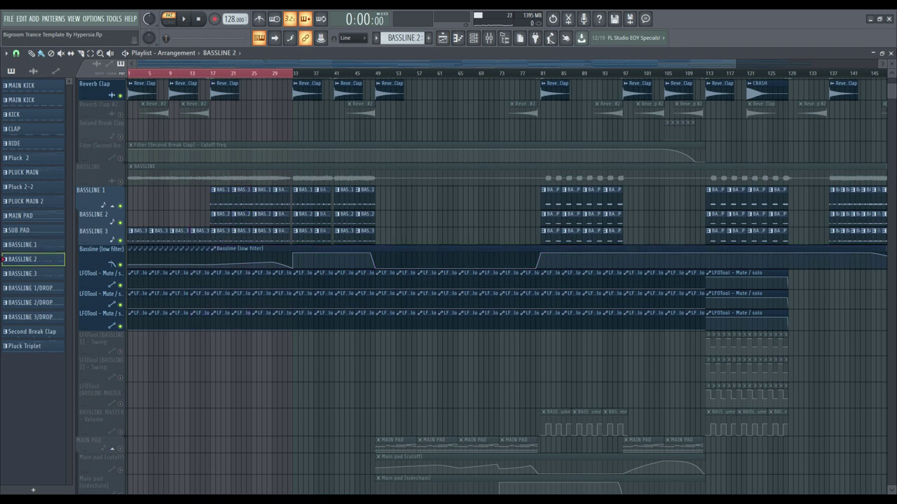
Play the BASSLINE 2 pattern on its own and glance at its Spire patch.
{"action": "left_click", "coordinate": [890, 52]}
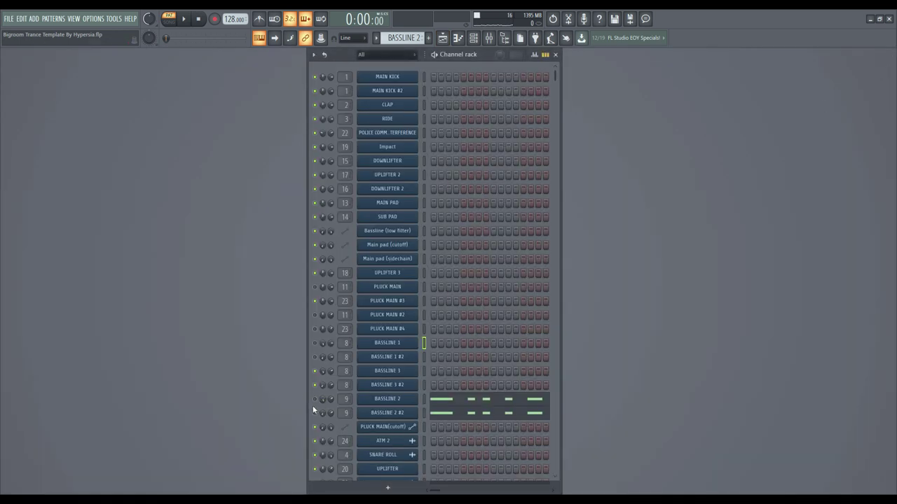
{"action": "left_click", "coordinate": [185, 24]}
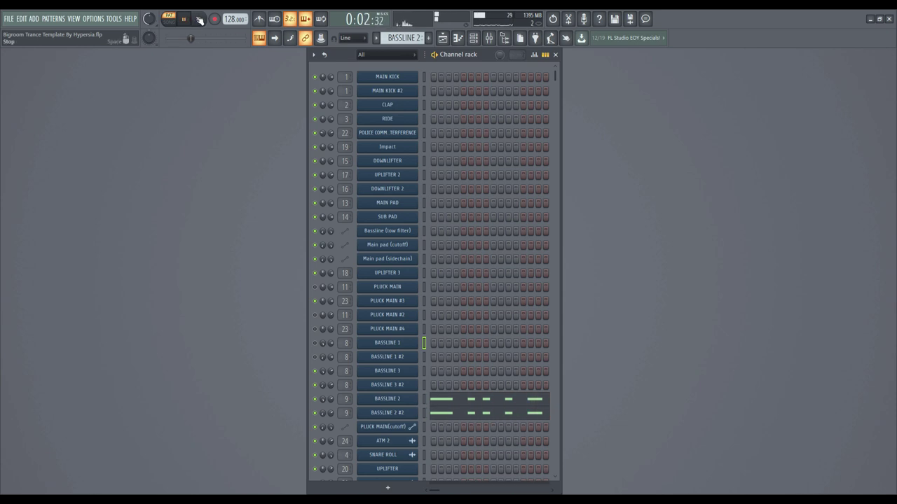
{"action": "left_click", "coordinate": [200, 20]}
{"action": "left_click", "coordinate": [391, 399]}
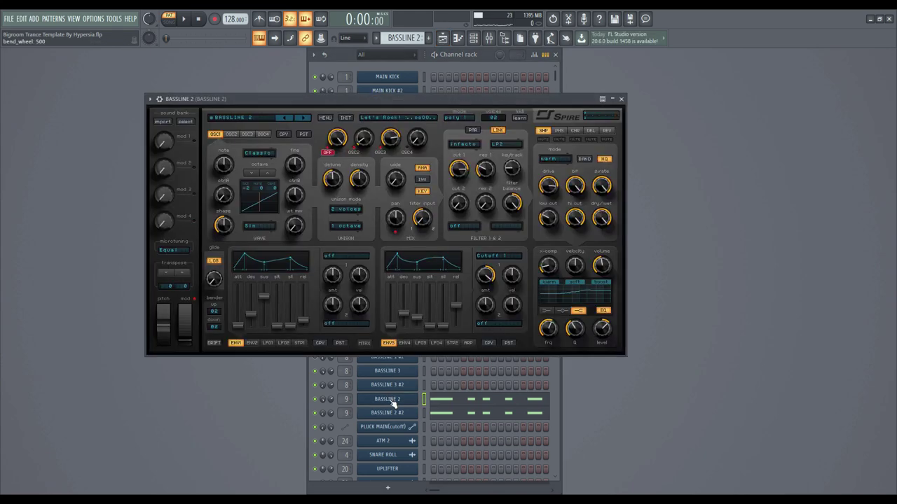
{"action": "left_click", "coordinate": [621, 99]}
Replay BASSLINE 2 with its Spire patch open, then bring the Playlist back.
{"action": "left_click", "coordinate": [446, 41]}
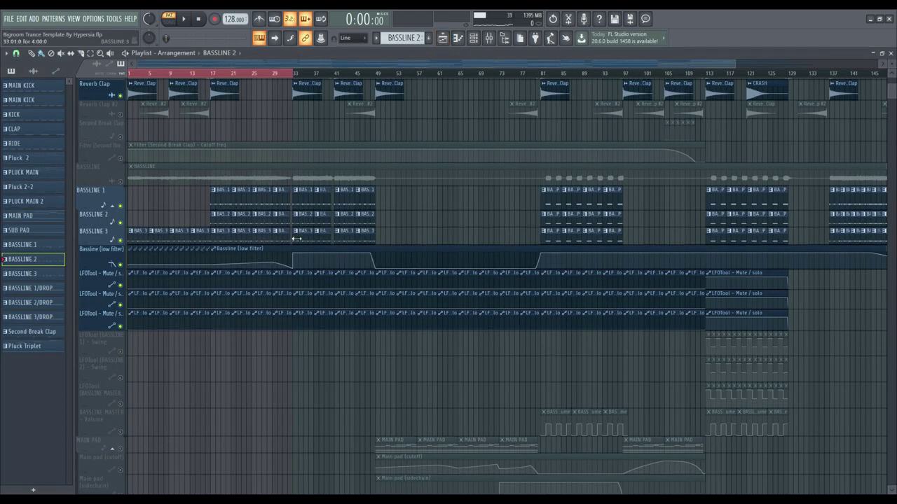
{"action": "left_click", "coordinate": [446, 40]}
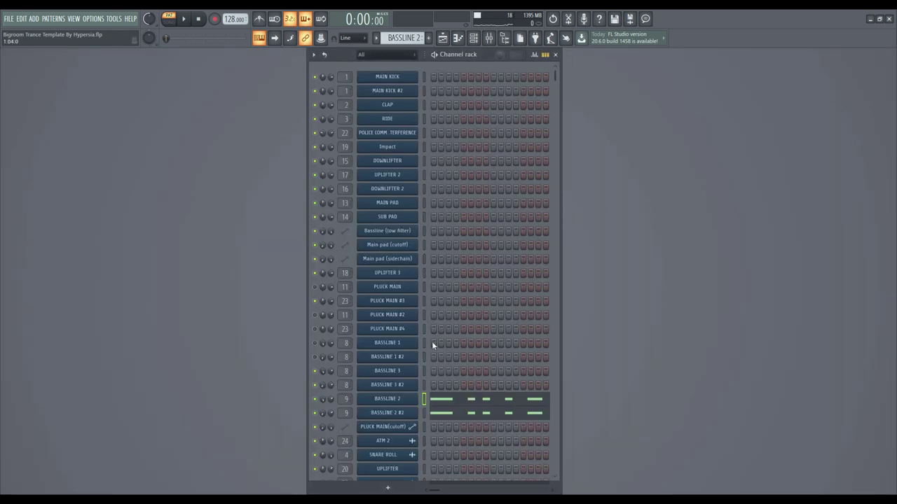
{"action": "left_click", "coordinate": [390, 401]}
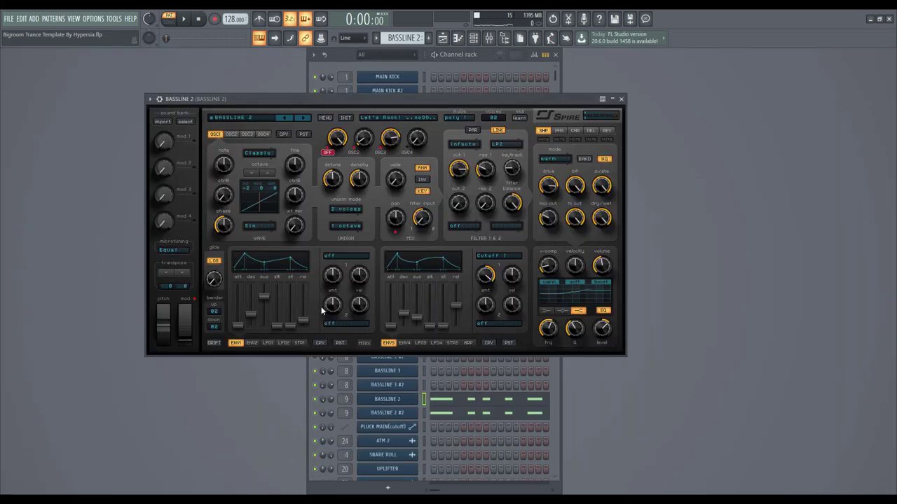
{"action": "left_click", "coordinate": [515, 70]}
{"action": "key", "text": "space"}
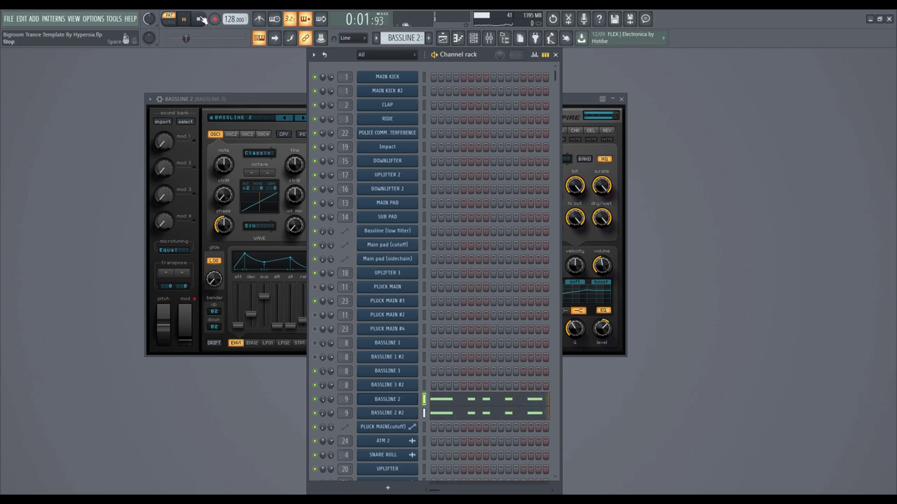
{"action": "left_click", "coordinate": [200, 19]}
{"action": "left_click", "coordinate": [442, 38]}
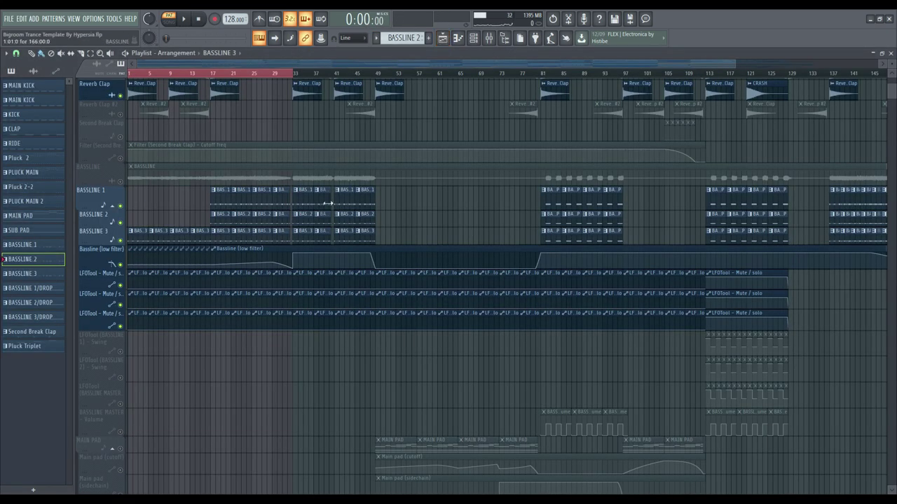
Make BASSLINE 3 current from its clip, audition it, and close the BASSLINE 2 Spire window.
{"action": "double_click", "coordinate": [305, 234]}
{"action": "left_click", "coordinate": [890, 53]}
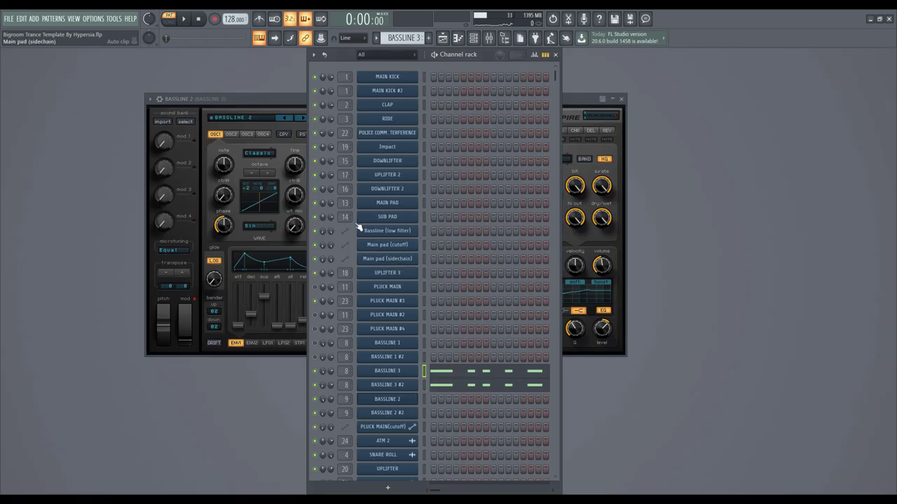
{"action": "left_click", "coordinate": [184, 19]}
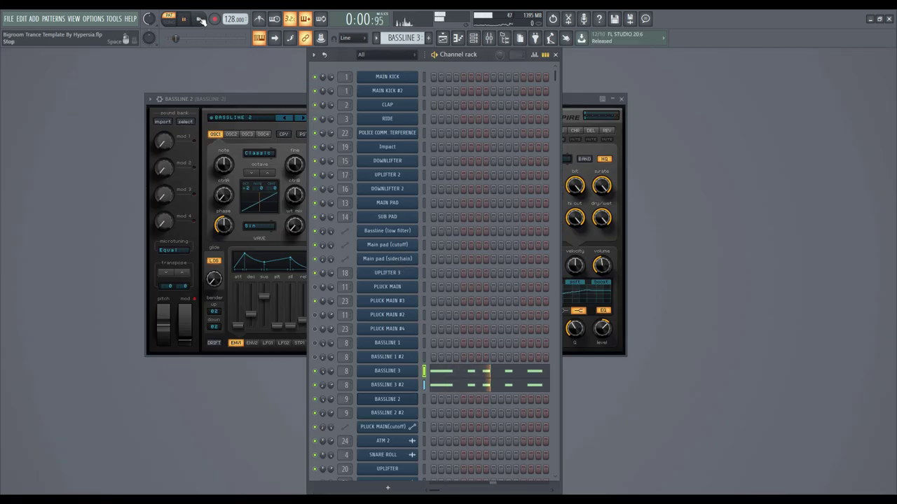
{"action": "left_click", "coordinate": [200, 20]}
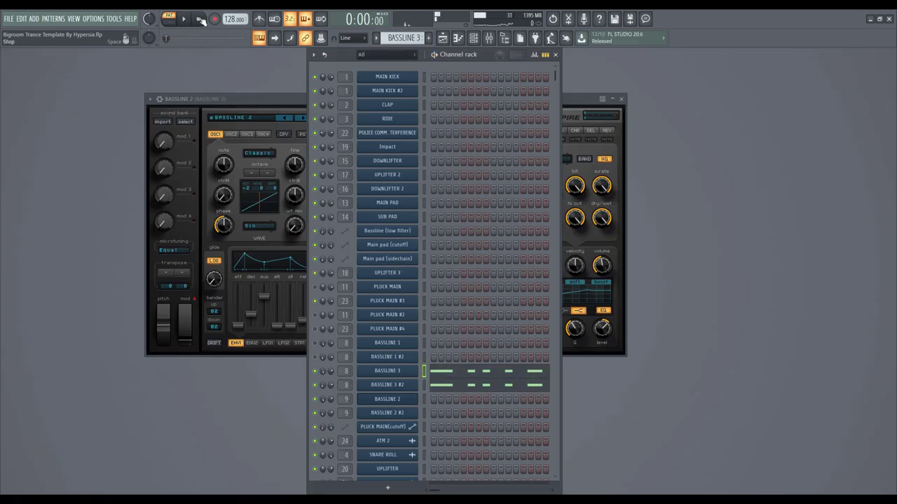
{"action": "left_click", "coordinate": [239, 95]}
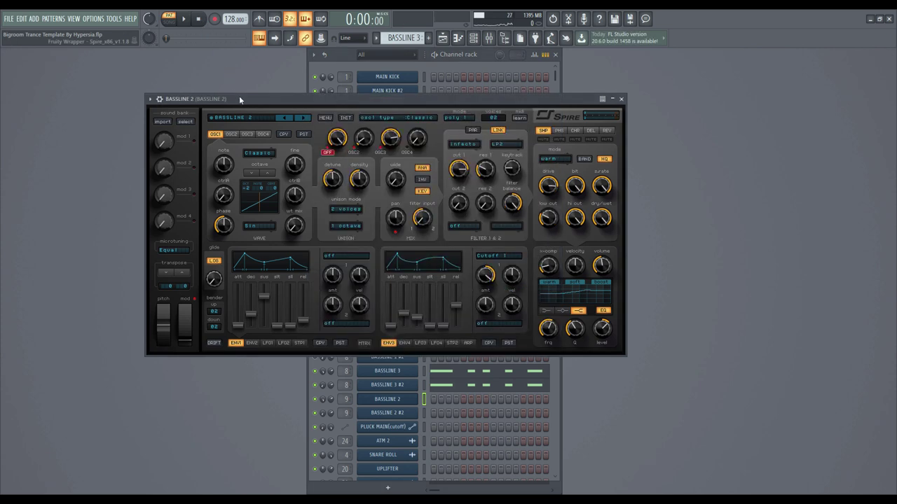
{"action": "left_click", "coordinate": [622, 101]}
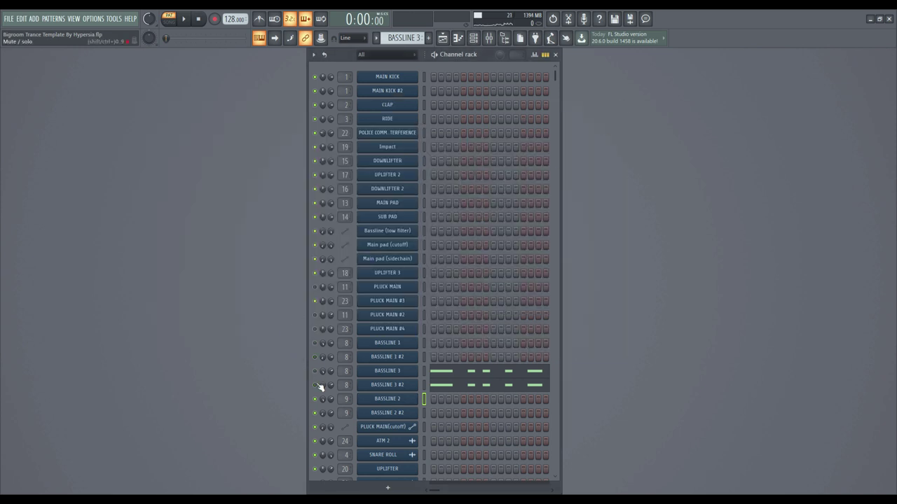
{"action": "left_click", "coordinate": [443, 38]}
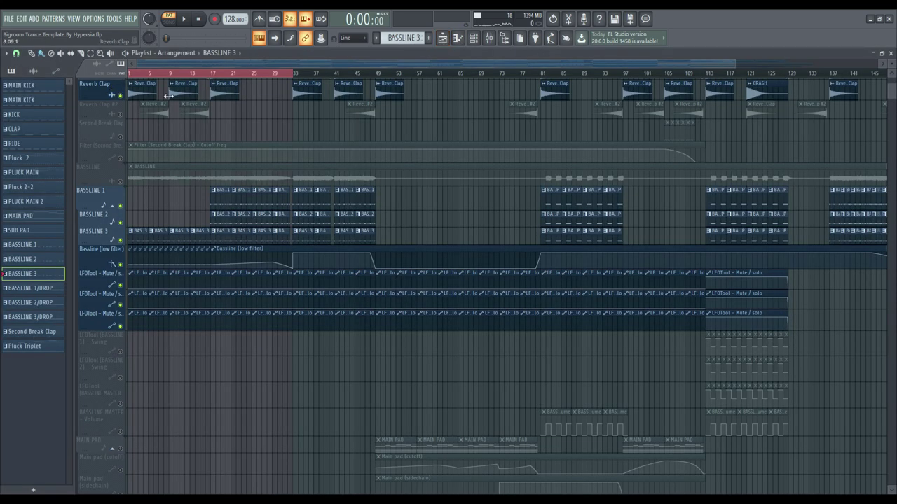
Play from bar 17 with the BASSLINE track unmuted, then stop.
{"action": "left_click", "coordinate": [212, 76]}
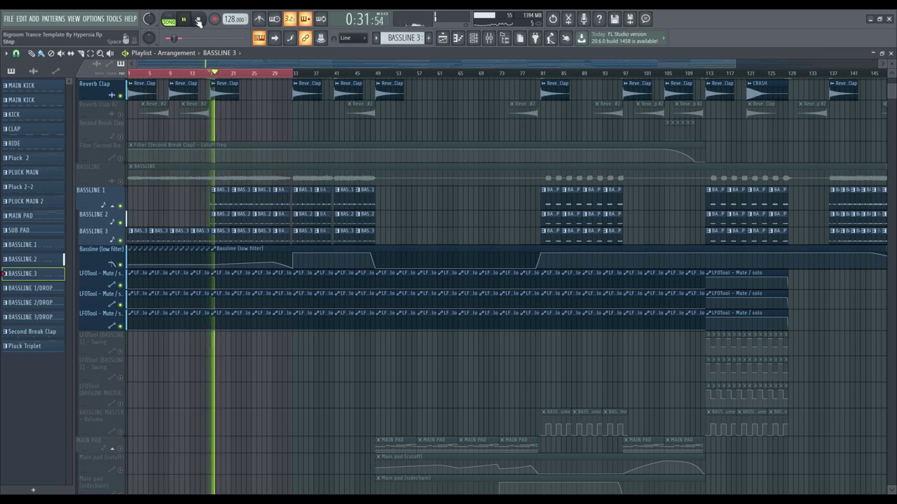
{"action": "left_click", "coordinate": [119, 182]}
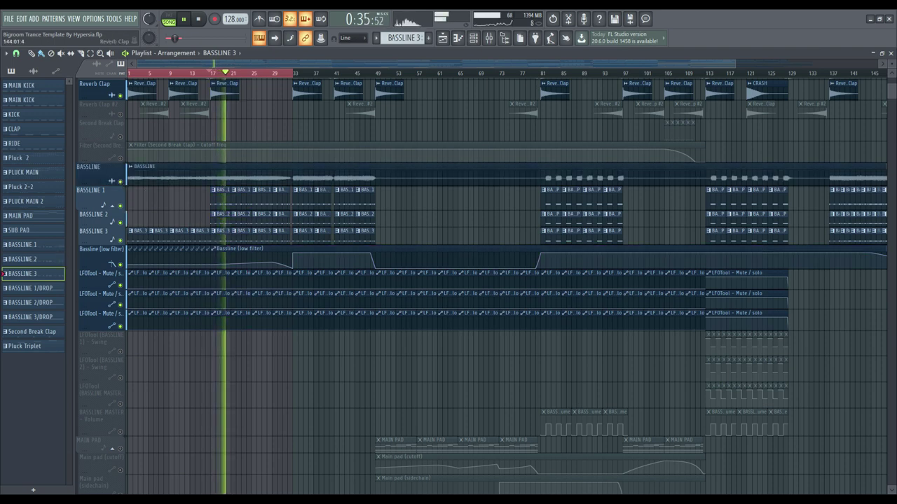
{"action": "key", "text": "F6"}
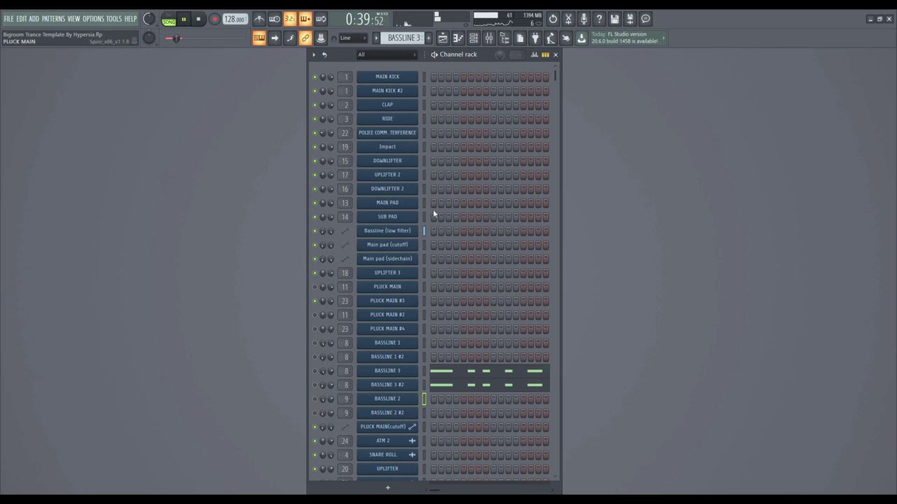
{"action": "key", "text": "F5"}
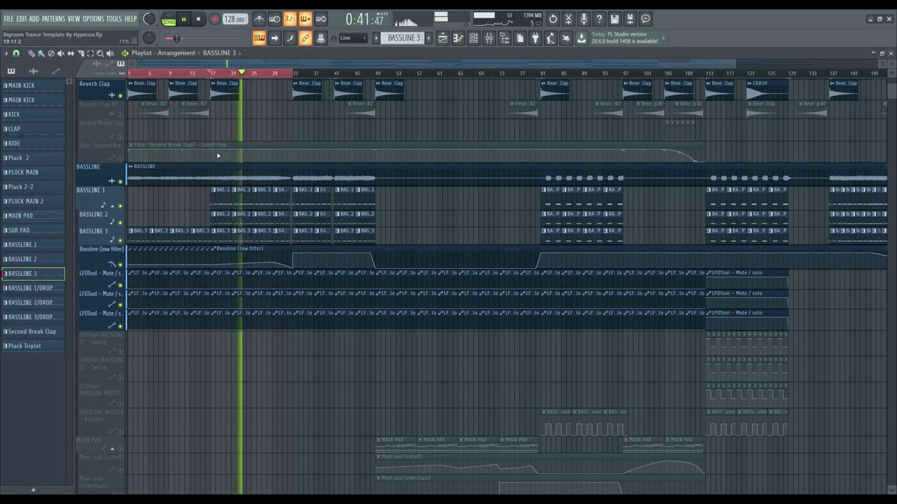
{"action": "key", "text": "space"}
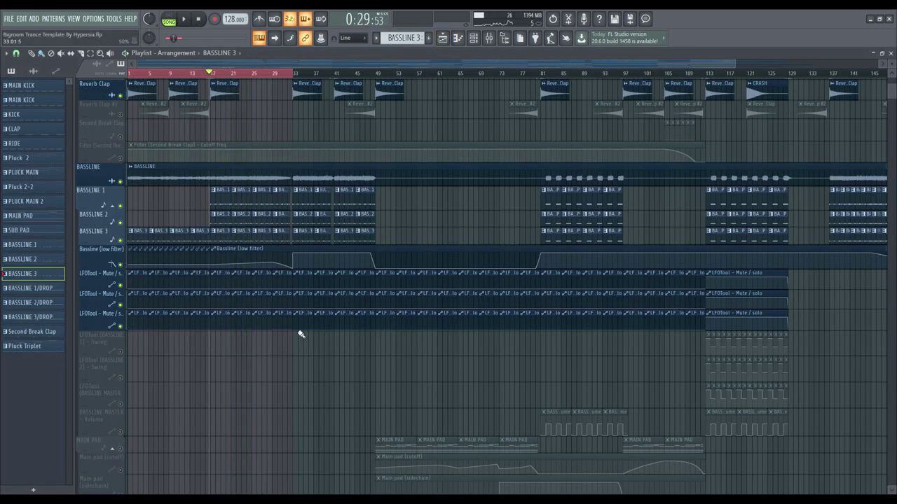
{"action": "scroll", "coordinate": [300, 335], "scroll_direction": "down", "scroll_amount": 10}
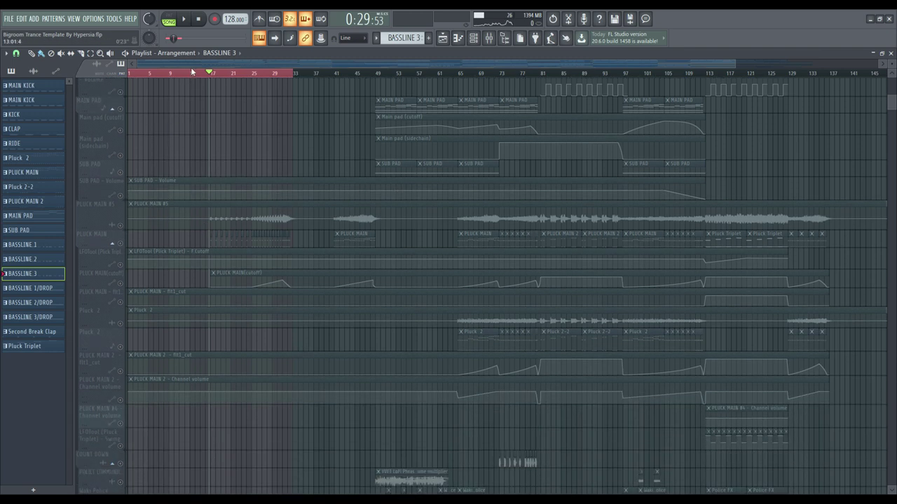
{"action": "scroll", "coordinate": [192, 73], "scroll_direction": "up", "scroll_amount": 5}
Unmute PLUCK MAIN #5 and PLUCK MAIN, and make PLUCK MAIN 2 the current pattern.
{"action": "left_click", "coordinate": [121, 226]}
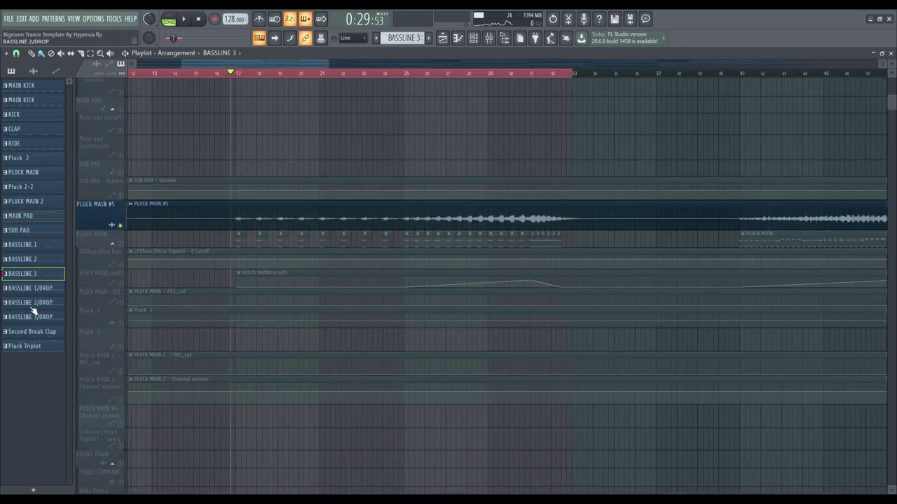
{"action": "left_click", "coordinate": [121, 243]}
{"action": "left_click", "coordinate": [238, 241]}
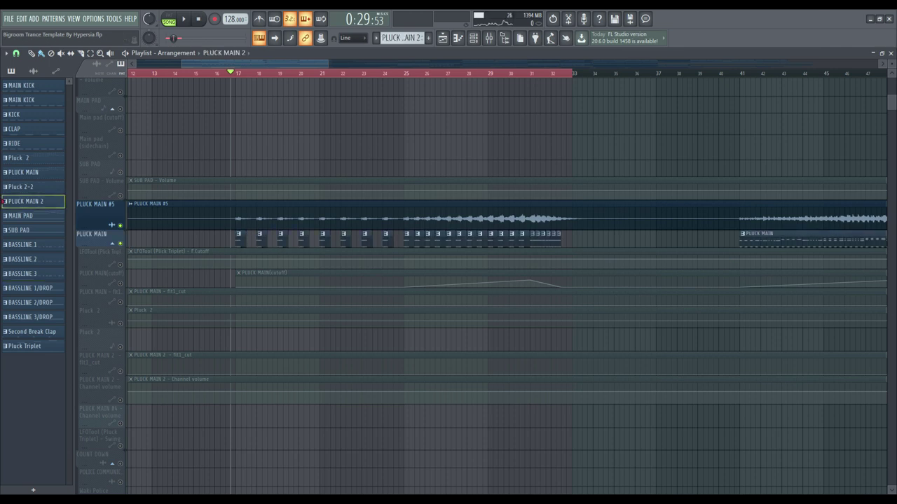
{"action": "left_click", "coordinate": [890, 53]}
Play the PLUCK MAIN pattern in PAT mode with its Spire patch open.
{"action": "left_click", "coordinate": [393, 288]}
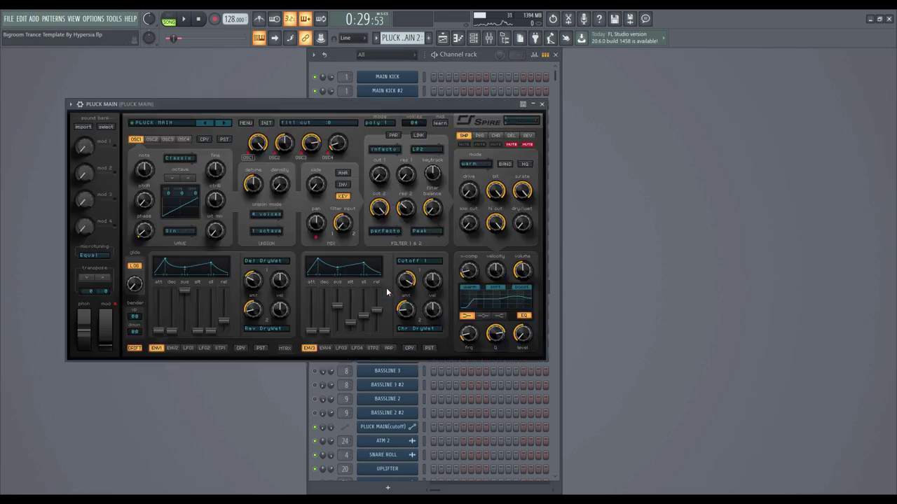
{"action": "left_click", "coordinate": [542, 104]}
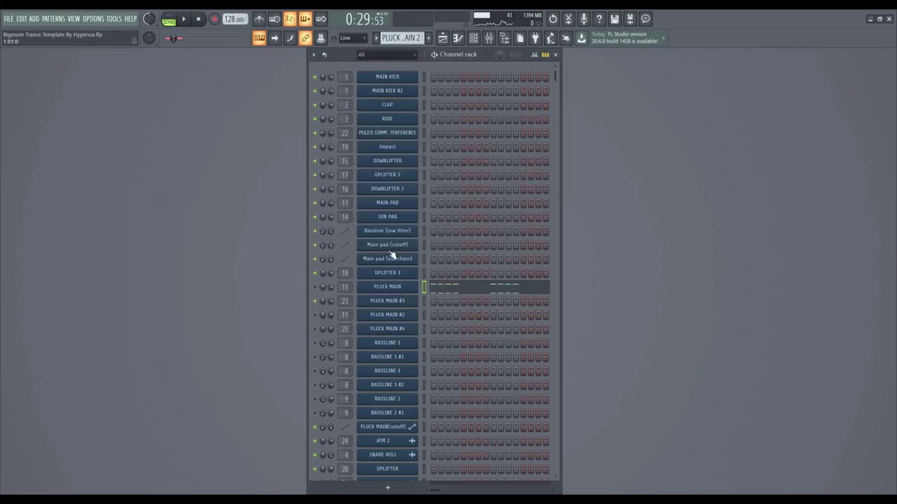
{"action": "left_click", "coordinate": [169, 21]}
{"action": "left_click", "coordinate": [184, 19]}
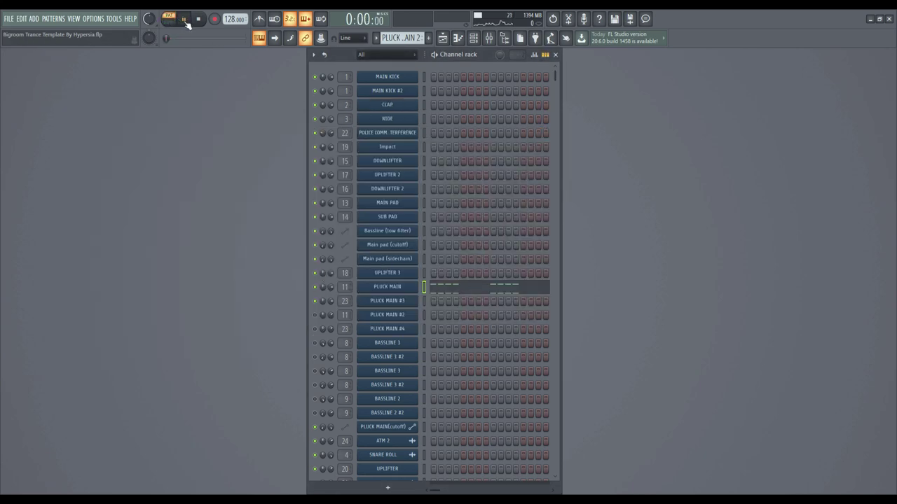
{"action": "left_click", "coordinate": [399, 290]}
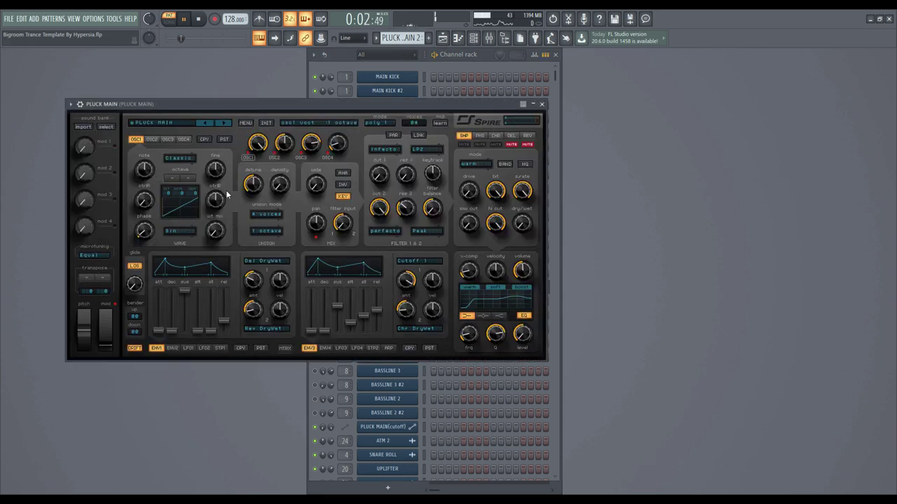
{"action": "left_click", "coordinate": [201, 19]}
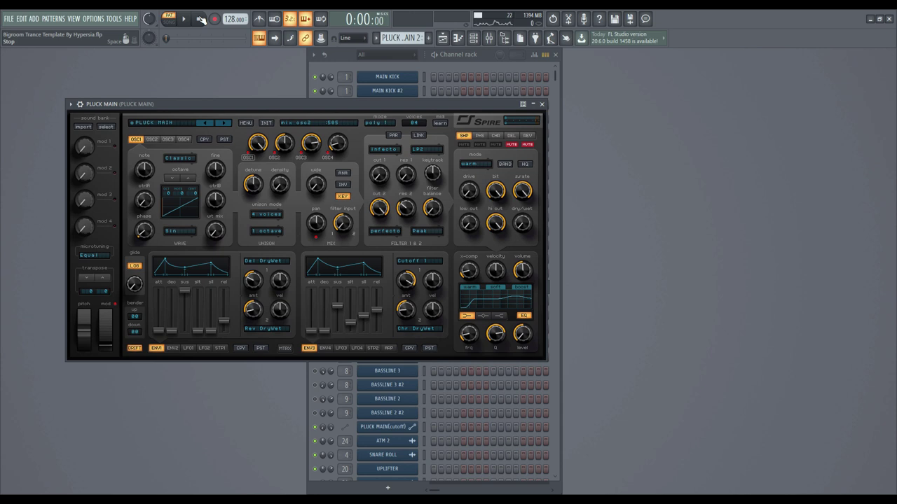
Mute Spire oscillators 4, 2 and 1, auditioning the pluck after each change.
{"action": "left_click", "coordinate": [325, 158]}
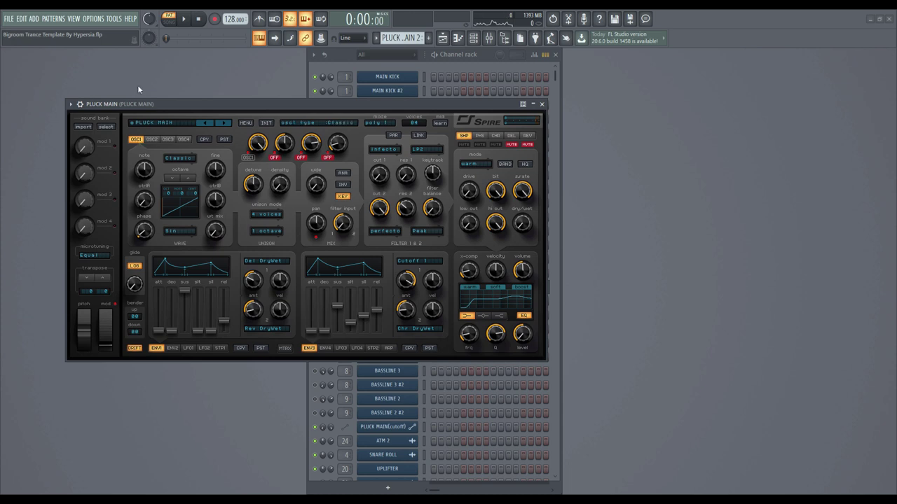
{"action": "left_click", "coordinate": [190, 20]}
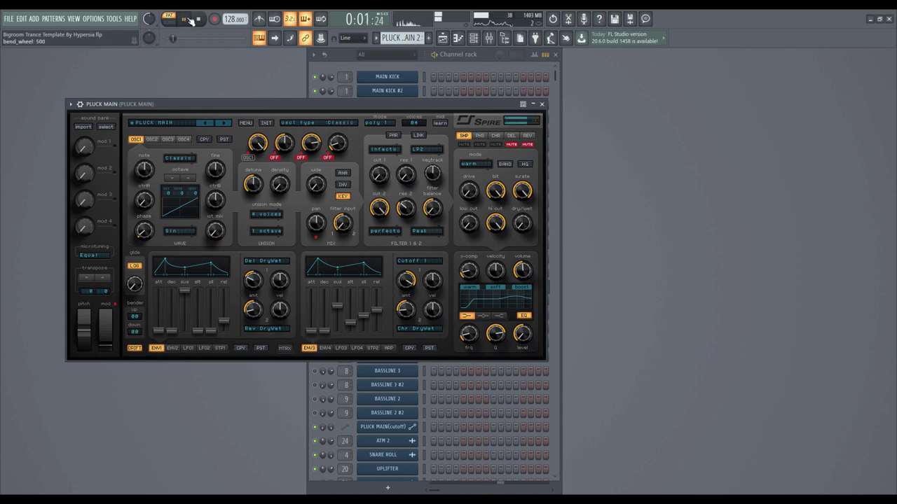
{"action": "left_click", "coordinate": [197, 20]}
{"action": "left_click", "coordinate": [275, 157]}
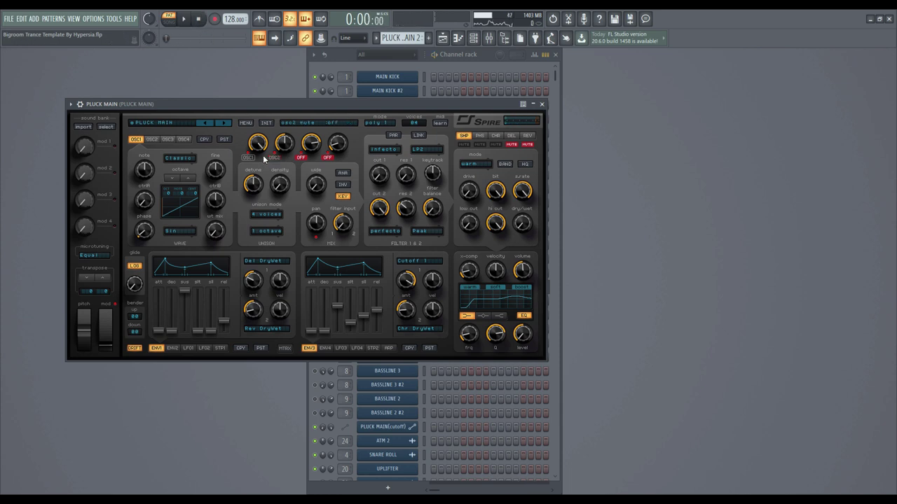
{"action": "left_click", "coordinate": [248, 158]}
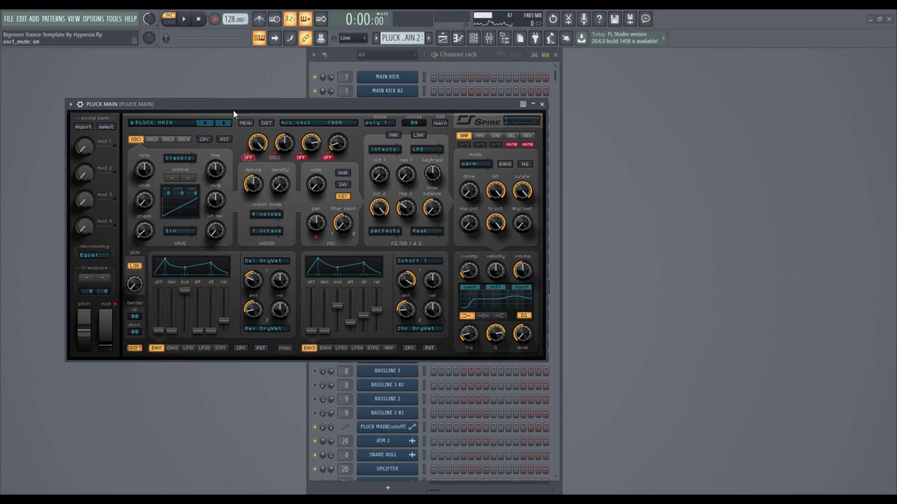
{"action": "left_click", "coordinate": [186, 19]}
{"action": "left_click", "coordinate": [197, 19]}
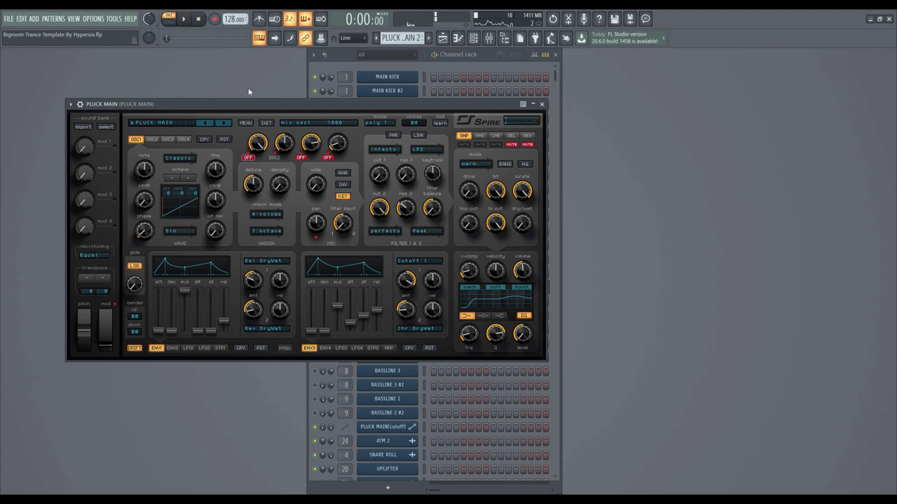
Bring oscillator 1 back and toggle oscillator 3, replaying the pluck to compare.
{"action": "left_click", "coordinate": [249, 158]}
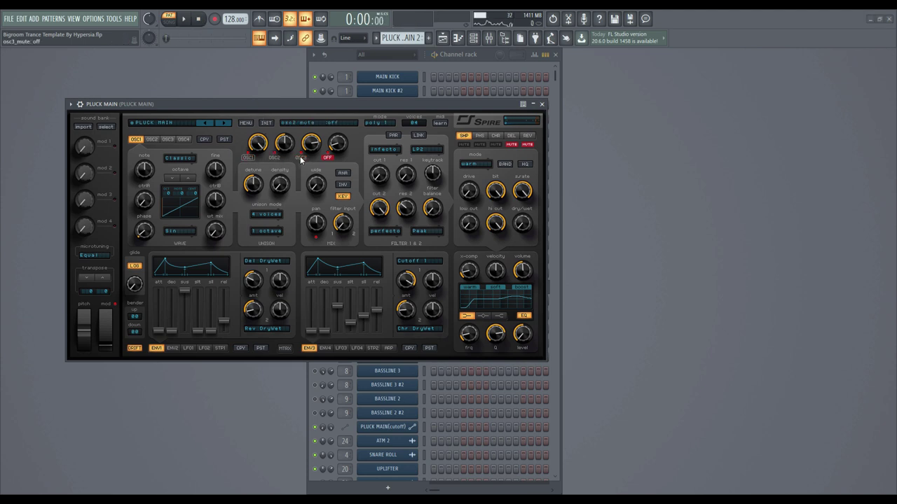
{"action": "left_click", "coordinate": [188, 21]}
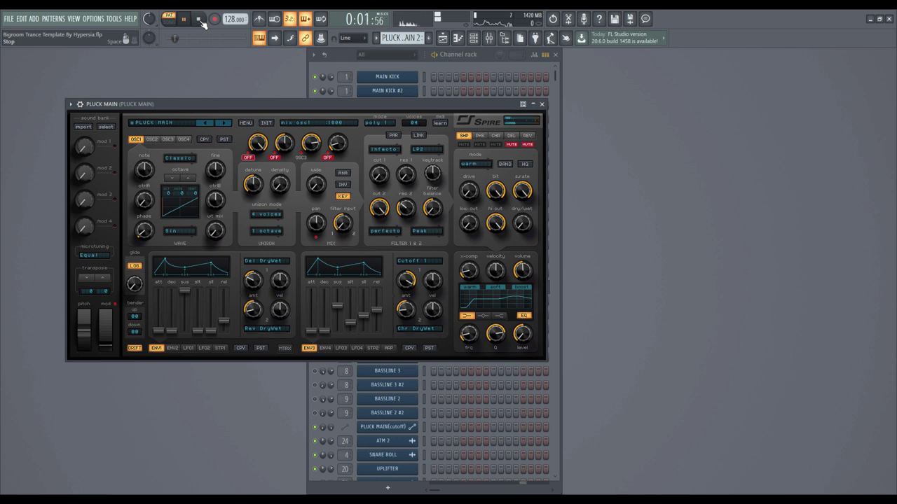
{"action": "left_click", "coordinate": [199, 20]}
{"action": "left_click", "coordinate": [248, 157]}
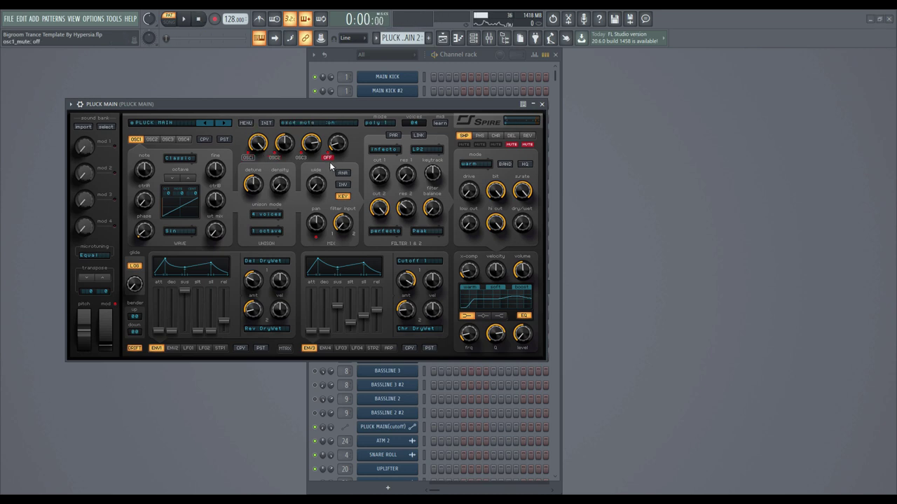
{"action": "left_click", "coordinate": [185, 21]}
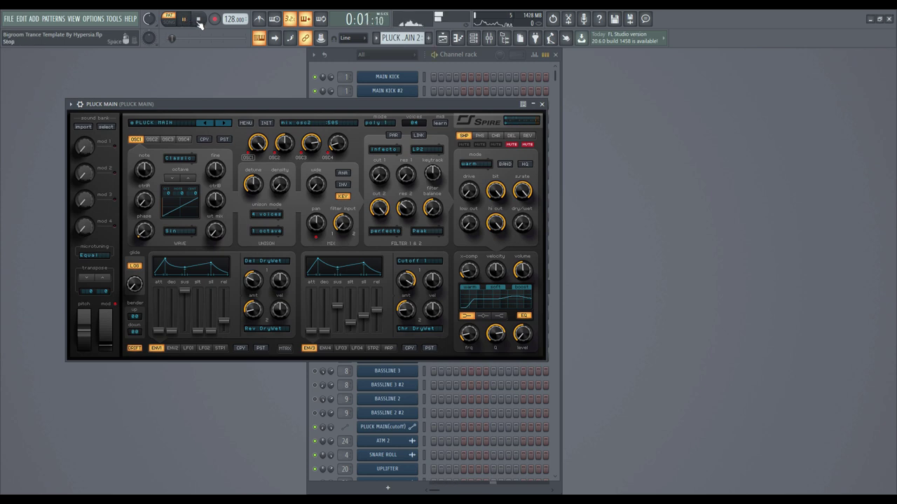
{"action": "key", "text": "ctrl+space"}
{"action": "left_click", "coordinate": [301, 158]}
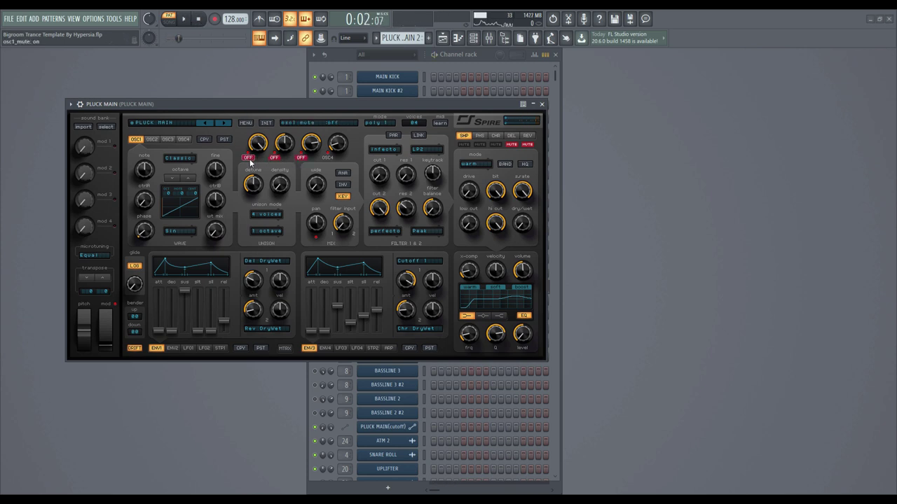
{"action": "key", "text": "space"}
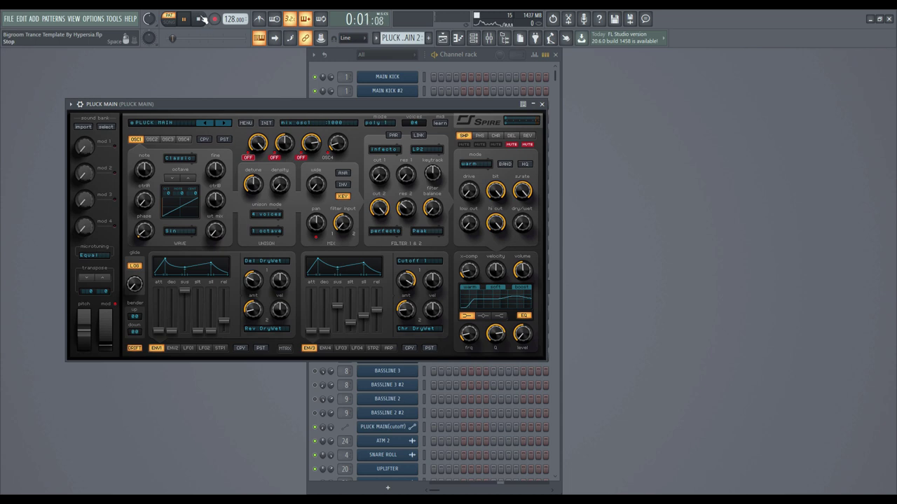
{"action": "left_click", "coordinate": [201, 19]}
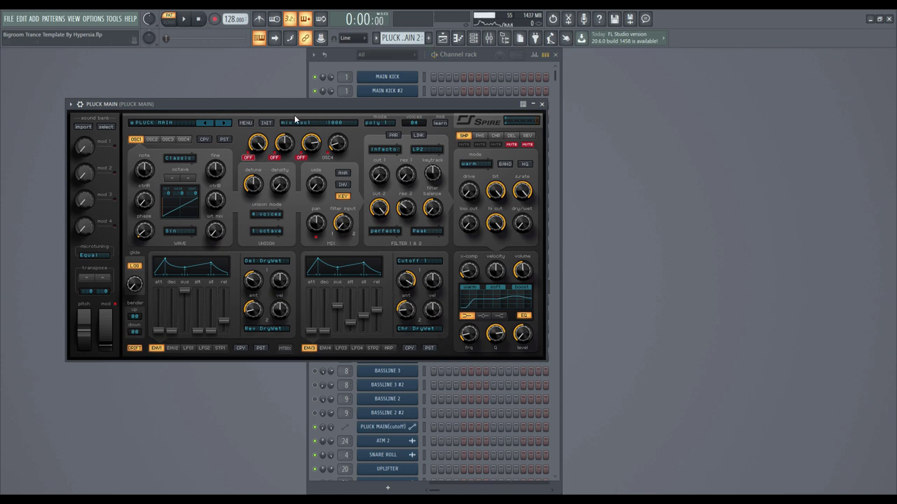
Check the OSC4 noise settings and raise filter 1 cutoff to 760 while playing.
{"action": "left_click", "coordinate": [184, 139]}
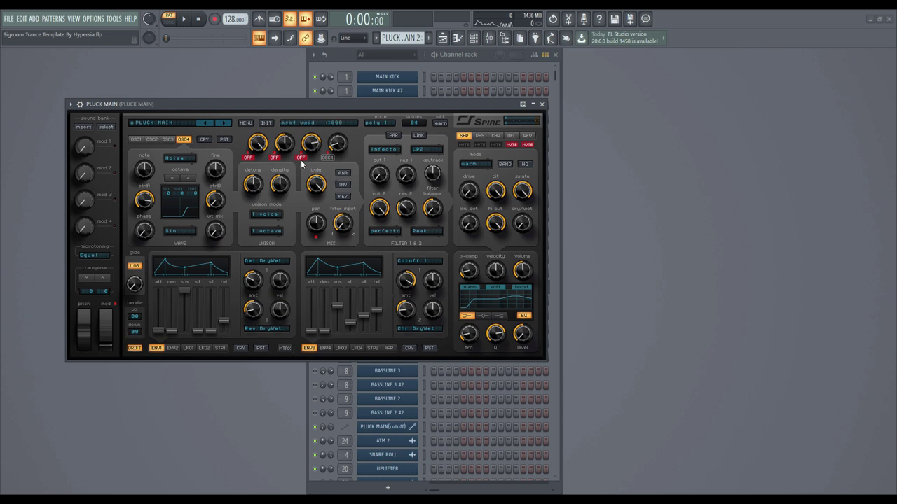
{"action": "key", "text": "space"}
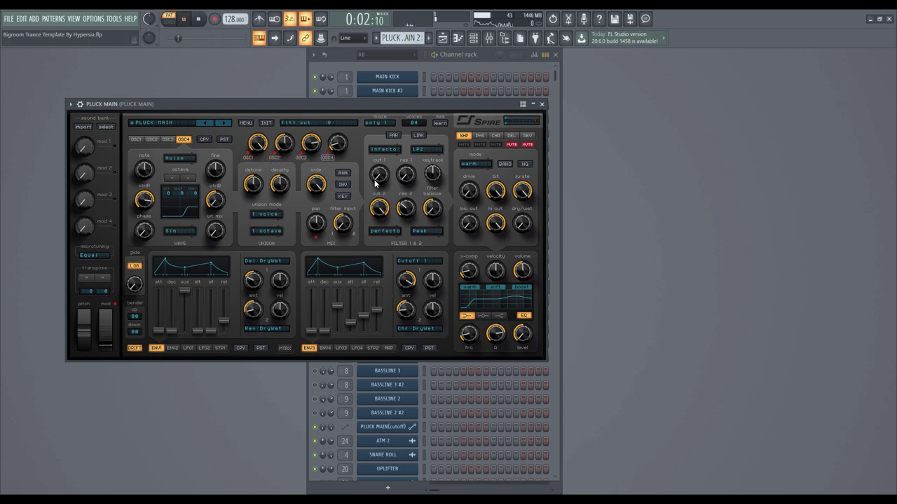
{"action": "left_click_drag", "start_coordinate": [382, 166], "coordinate": [382, 119]}
{"action": "key", "text": "space"}
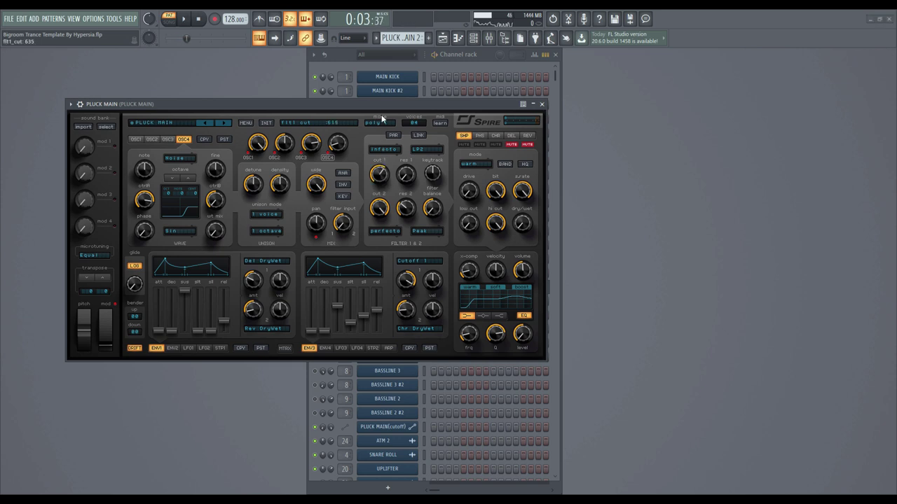
{"action": "left_click", "coordinate": [198, 21]}
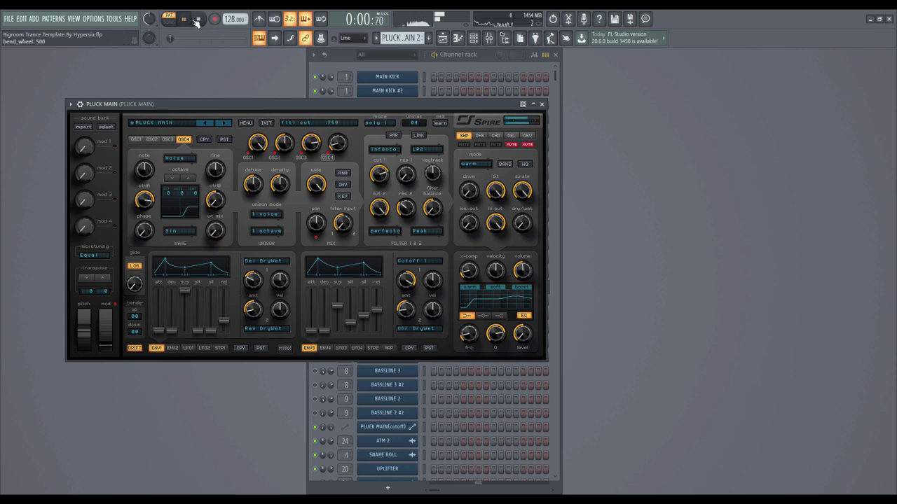
Close the PLUCK MAIN synth and unmute the PLUCK MAIN(cutoff), flt1 and Pluck 2 tracks.
{"action": "left_click", "coordinate": [455, 38]}
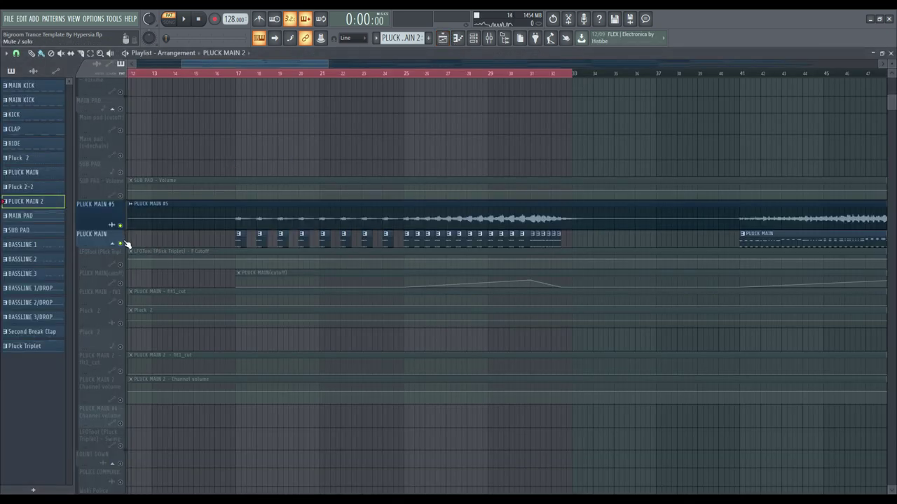
{"action": "left_click", "coordinate": [891, 52]}
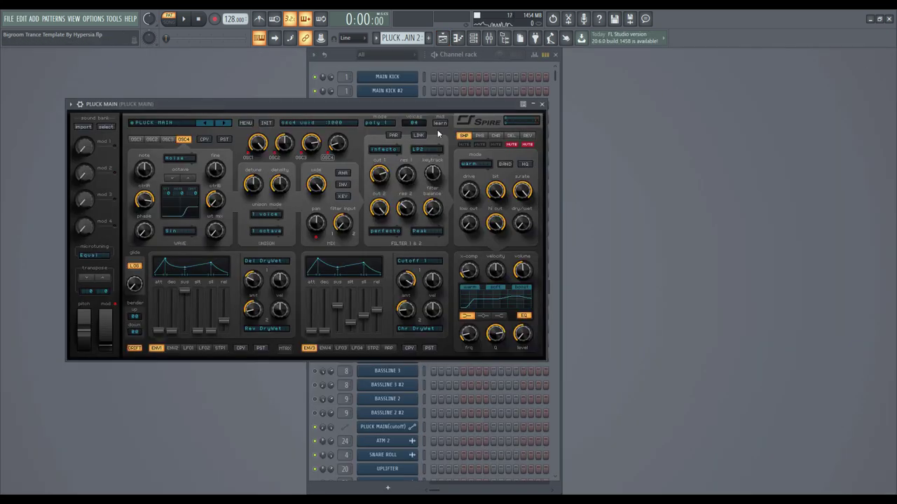
{"action": "left_click", "coordinate": [541, 103]}
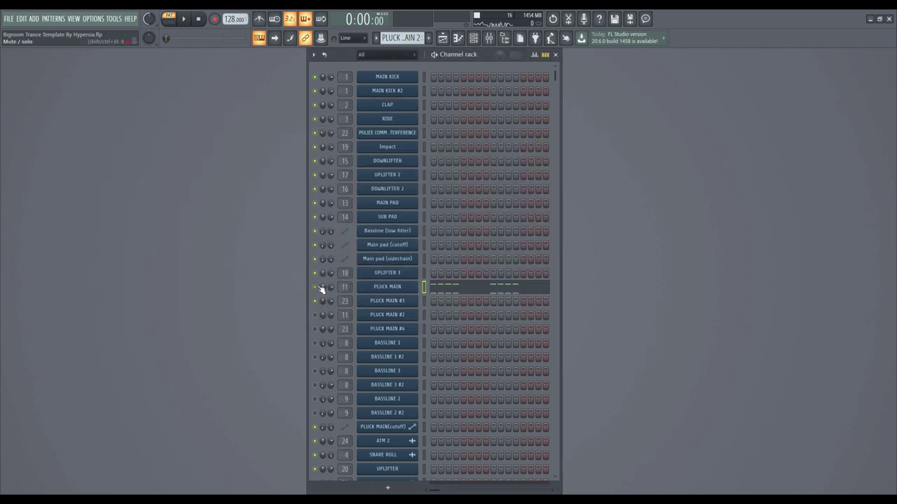
{"action": "left_click", "coordinate": [442, 38]}
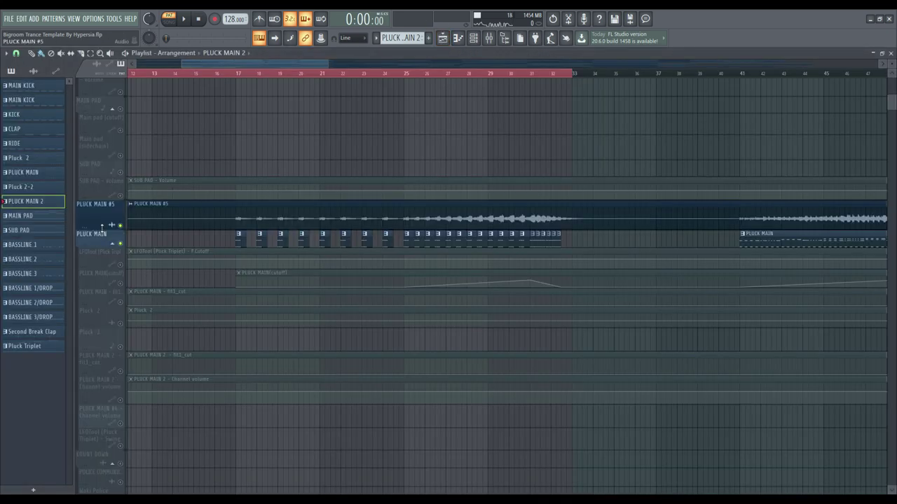
{"action": "left_click", "coordinate": [124, 287]}
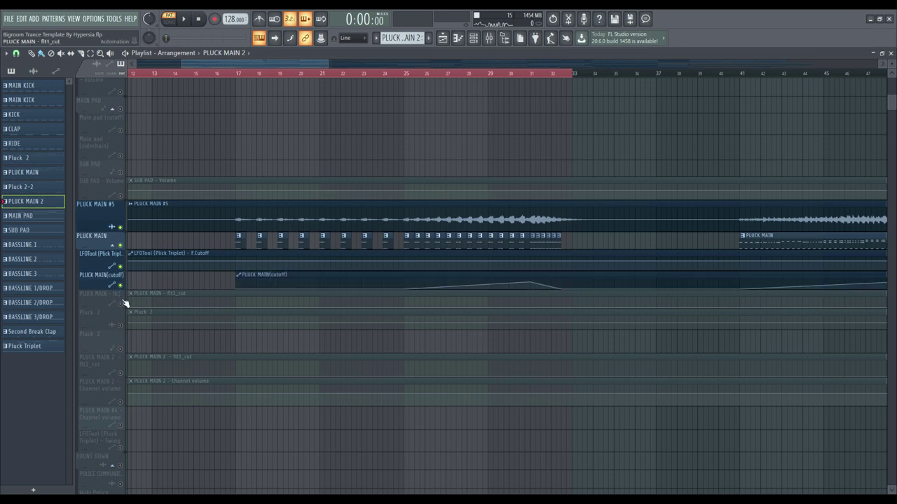
{"action": "left_click", "coordinate": [126, 302]}
{"action": "left_click", "coordinate": [126, 326]}
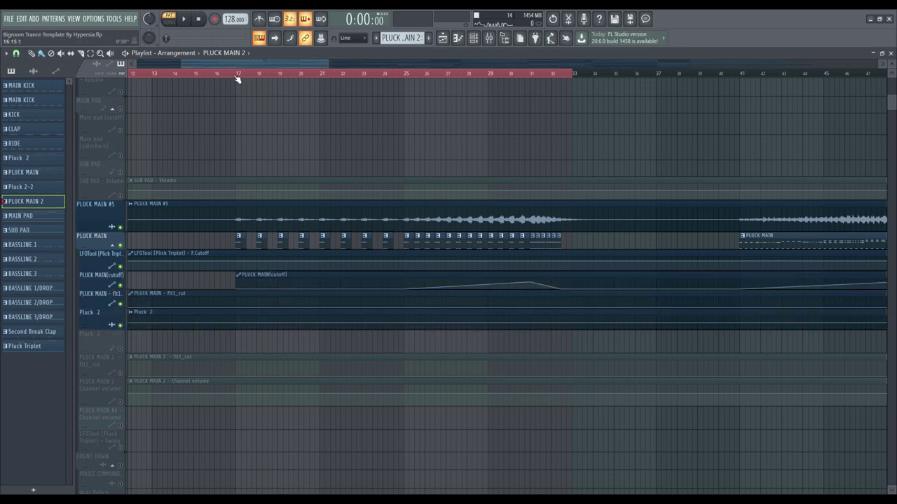
Play the song from bar 17, jump ahead to bar 29, then stop.
{"action": "left_click", "coordinate": [237, 76]}
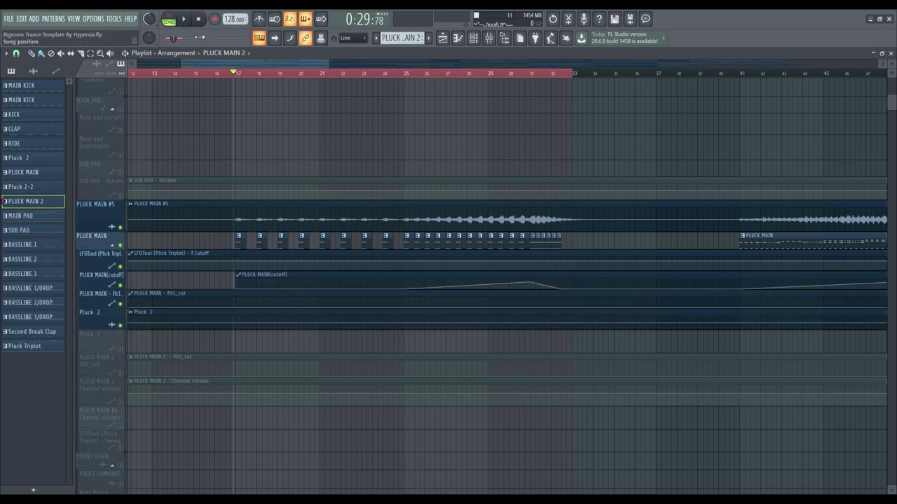
{"action": "key", "text": "space"}
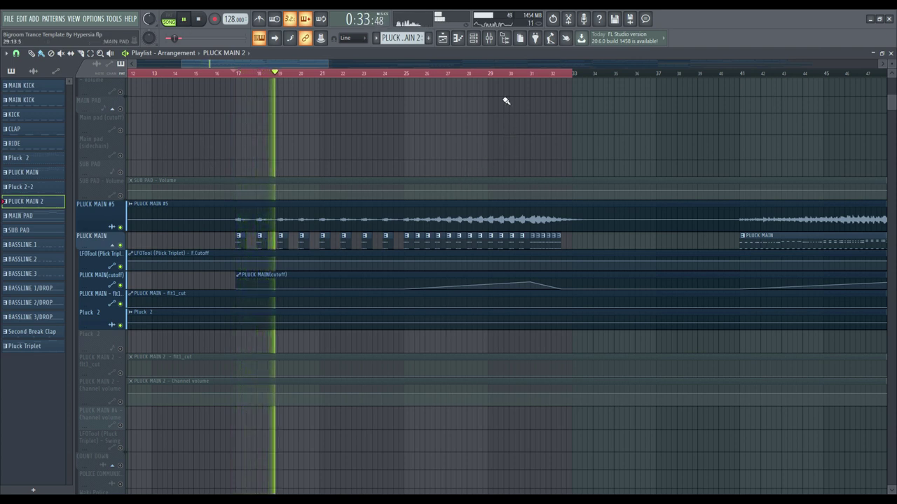
{"action": "left_click", "coordinate": [476, 74]}
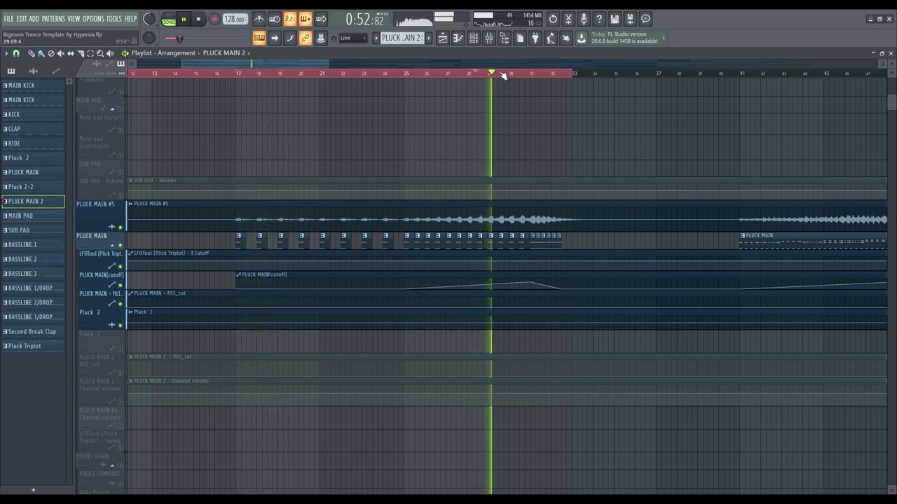
{"action": "left_click_drag", "start_coordinate": [308, 63], "coordinate": [324, 65]}
{"action": "scroll", "coordinate": [210, 362], "scroll_direction": "down", "scroll_amount": 10}
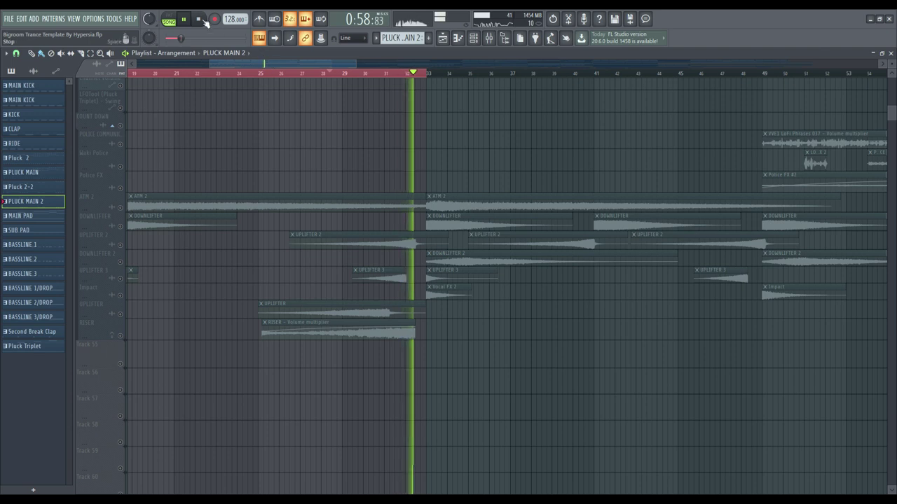
{"action": "key", "text": "space"}
Inspect the sample settings of the ATM 2, DOWNLIFTER and UPLIFTER 2 clips, closing each.
{"action": "left_click_drag", "start_coordinate": [209, 64], "coordinate": [129, 64]}
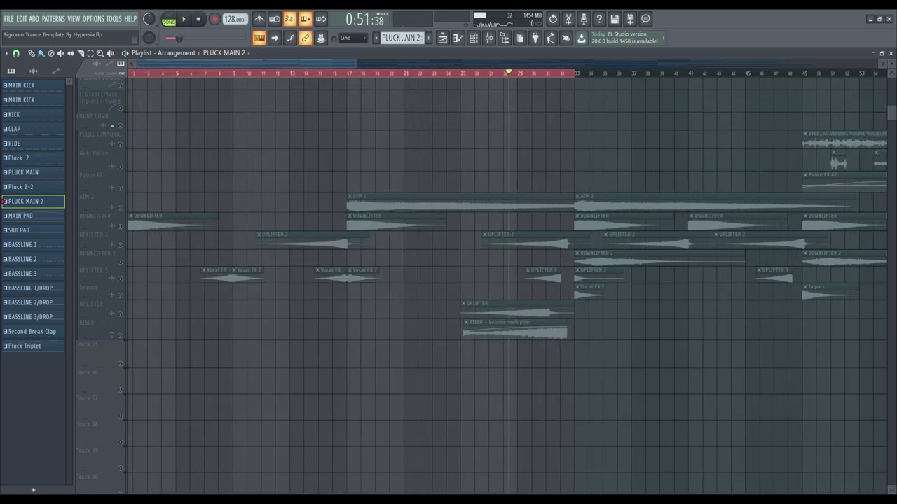
{"action": "left_click", "coordinate": [126, 210]}
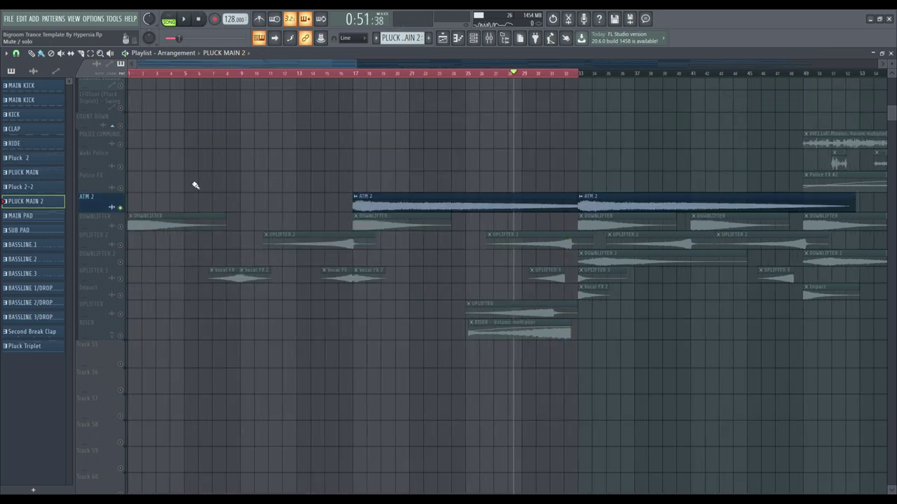
{"action": "left_click", "coordinate": [399, 209]}
{"action": "double_click", "coordinate": [381, 208]}
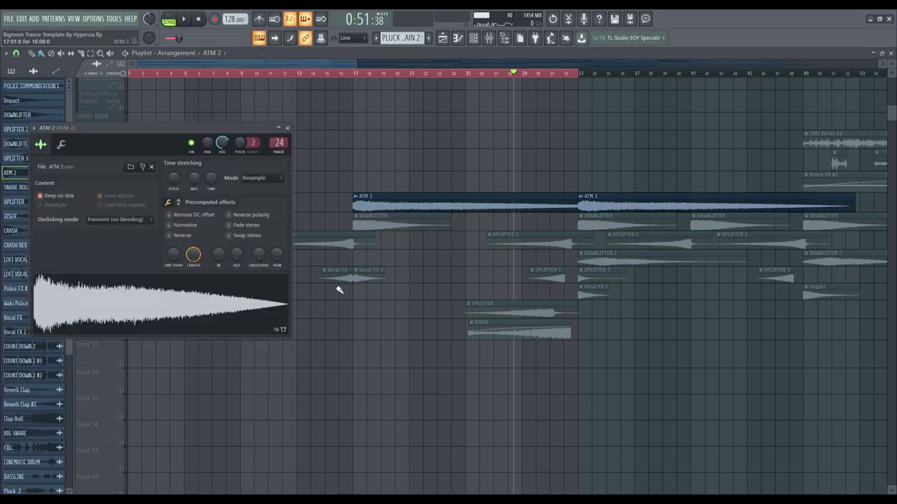
{"action": "left_click", "coordinate": [287, 128]}
{"action": "left_click", "coordinate": [200, 21]}
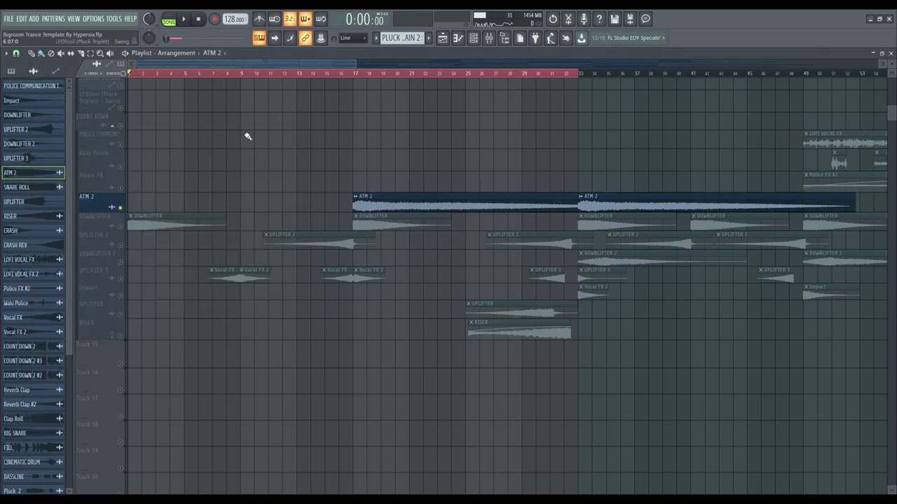
{"action": "left_click", "coordinate": [372, 220]}
{"action": "double_click", "coordinate": [371, 221]}
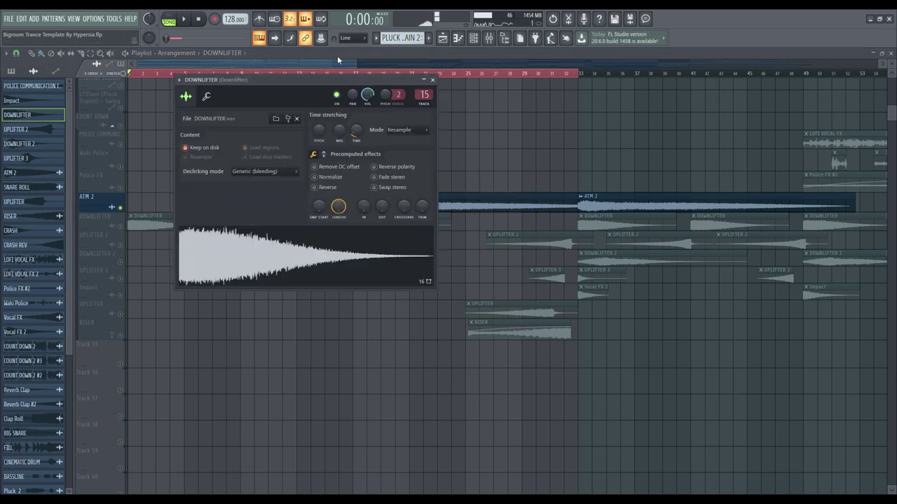
{"action": "key", "text": "Escape"}
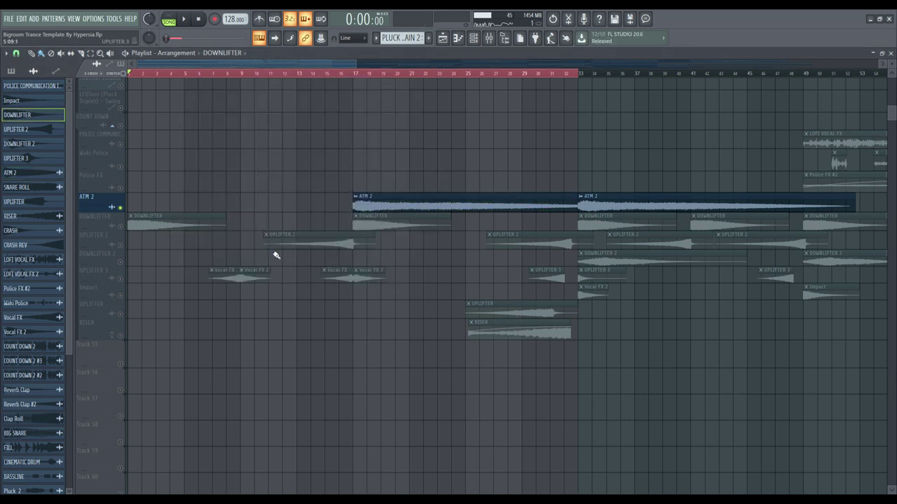
{"action": "double_click", "coordinate": [343, 245]}
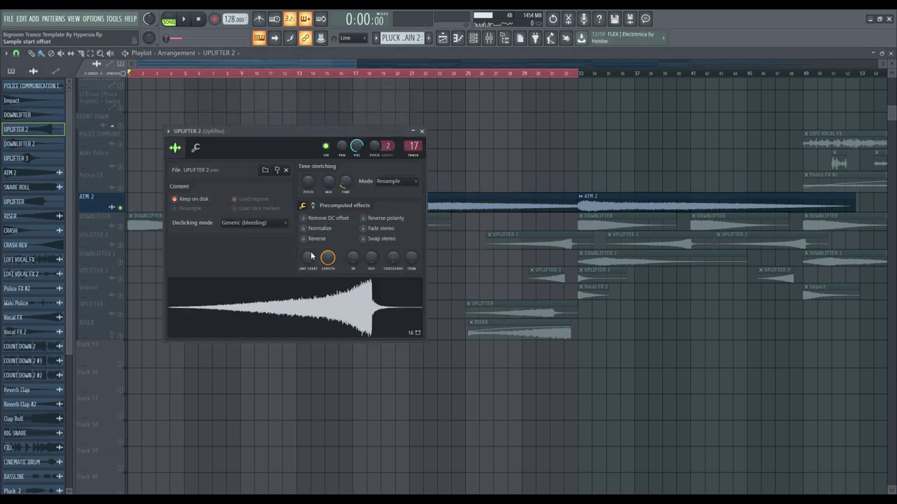
{"action": "left_click", "coordinate": [422, 132]}
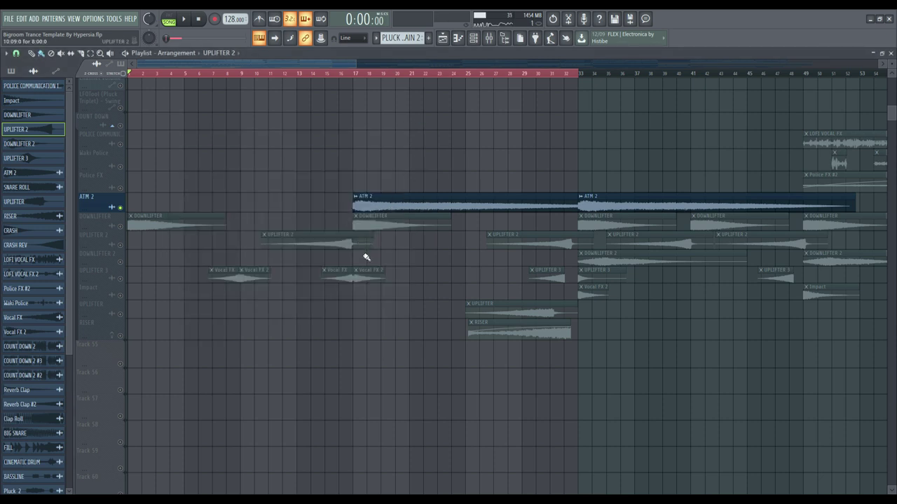
Unmute all dimmed playlist tracks and play from around bar 24.
{"action": "scroll", "coordinate": [476, 73], "scroll_direction": "down", "scroll_amount": 4}
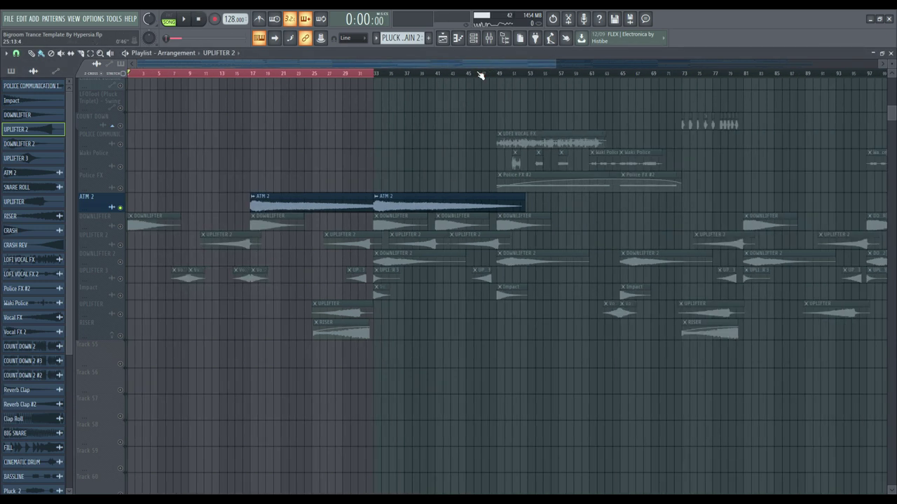
{"action": "left_click", "coordinate": [125, 245]}
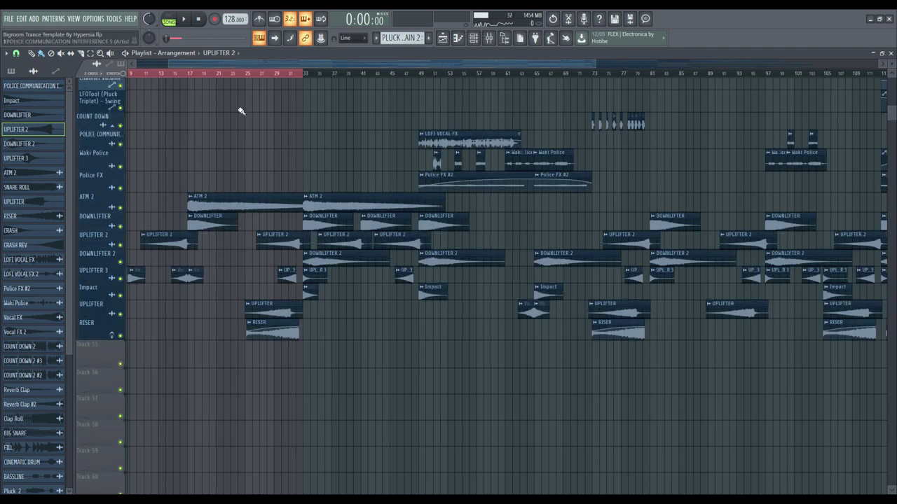
{"action": "left_click", "coordinate": [235, 73]}
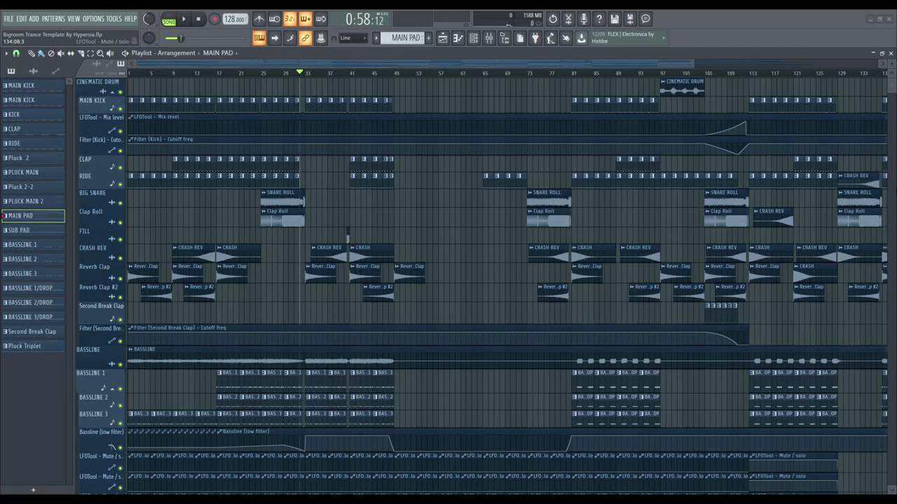
Play the arrangement from bar 33, scrolling across the drum and pluck tracks while listening.
{"action": "scroll", "coordinate": [317, 81], "scroll_direction": "up", "scroll_amount": 4}
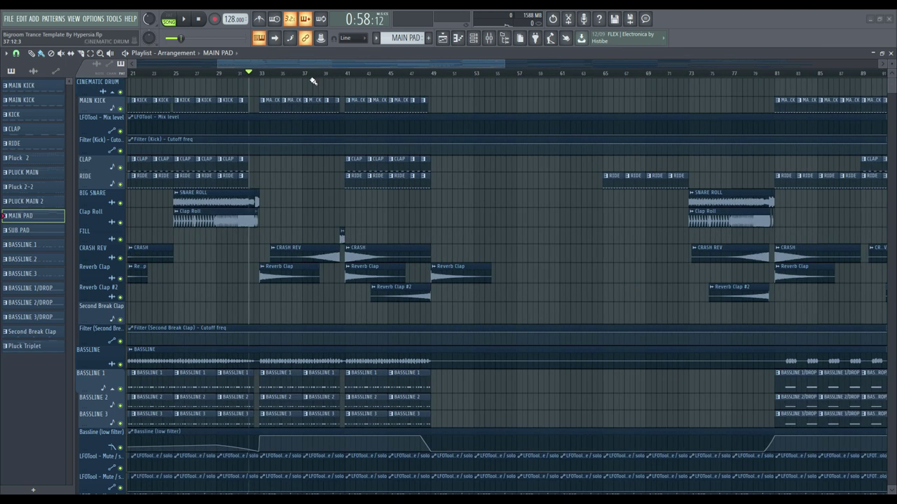
{"action": "left_click", "coordinate": [263, 73]}
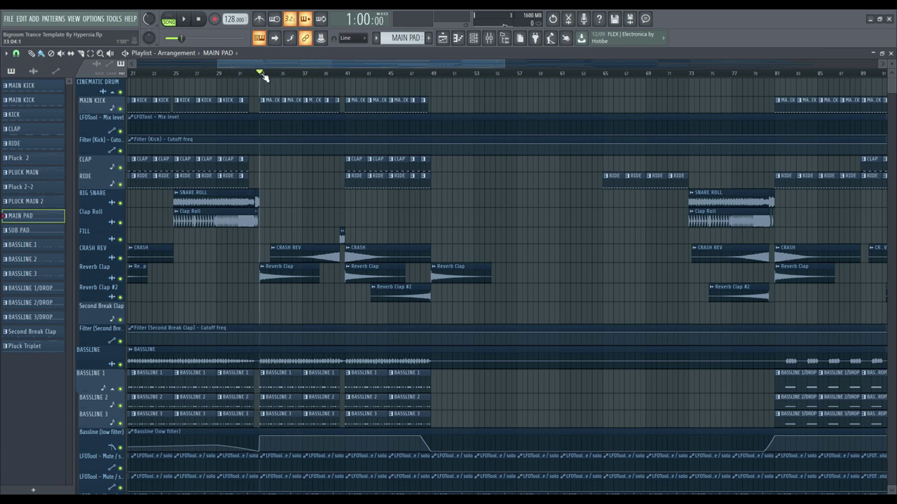
{"action": "key", "text": "space"}
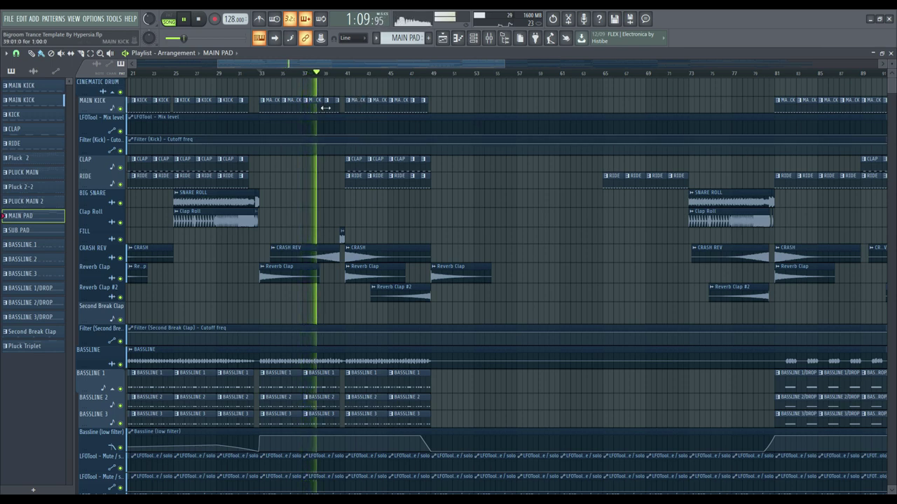
{"action": "scroll", "coordinate": [361, 72], "scroll_direction": "left", "scroll_amount": 1}
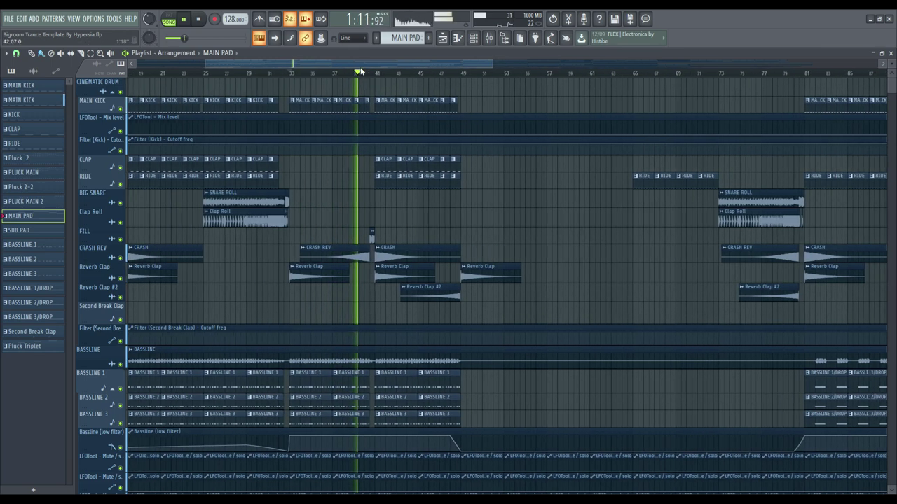
{"action": "scroll", "coordinate": [386, 74], "scroll_direction": "up", "scroll_amount": 2}
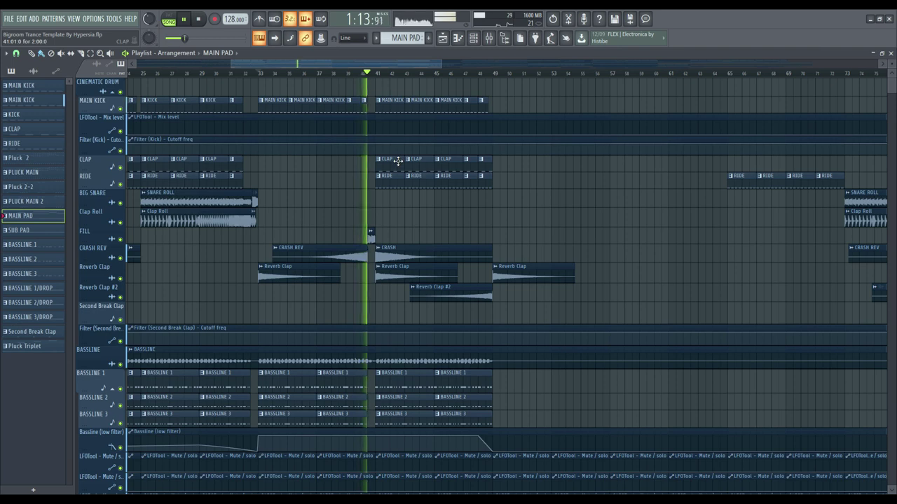
{"action": "scroll", "coordinate": [357, 74], "scroll_direction": "right", "scroll_amount": 1}
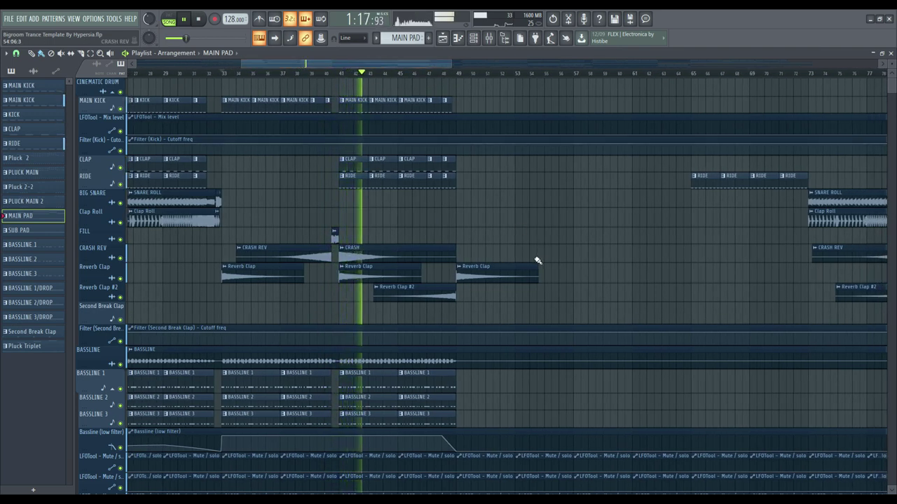
{"action": "scroll", "coordinate": [537, 261], "scroll_direction": "down", "scroll_amount": 12}
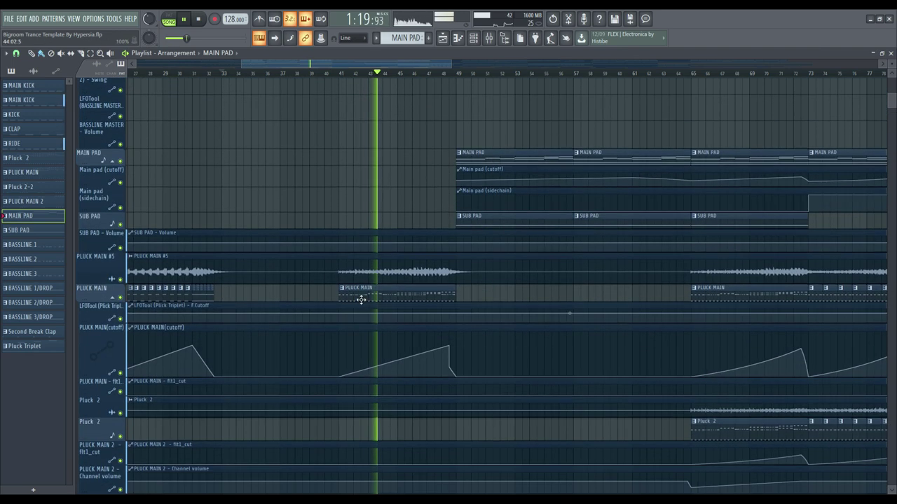
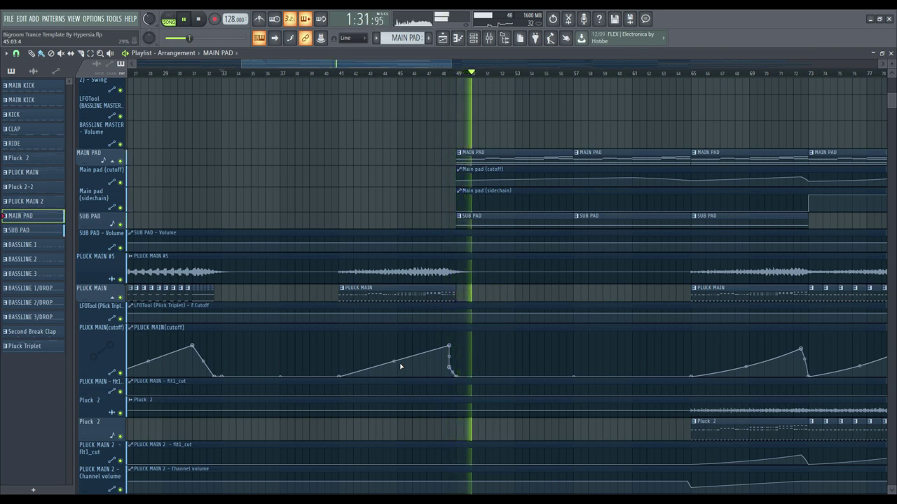
Stop playback at bar 49, mark bars 49–80 as a time range, and close the playlist.
{"action": "scroll", "coordinate": [380, 61], "scroll_direction": "right", "scroll_amount": 3}
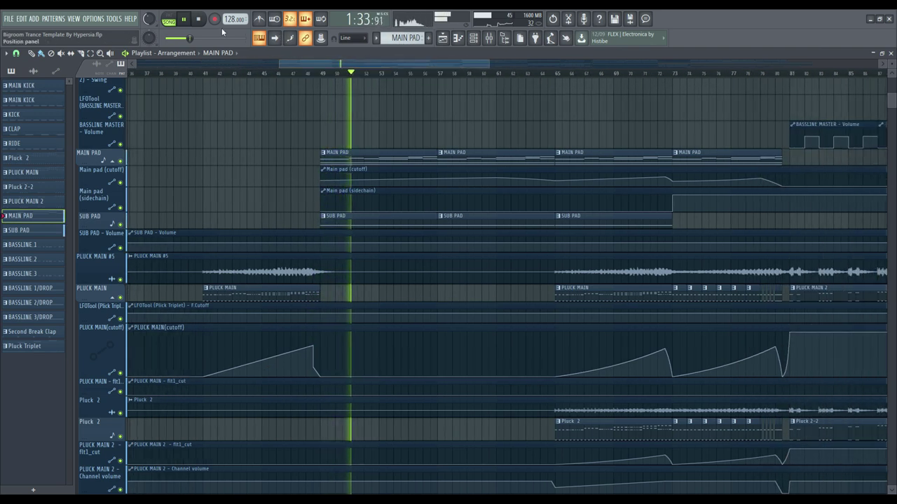
{"action": "key", "text": "space"}
{"action": "left_click", "coordinate": [323, 74]}
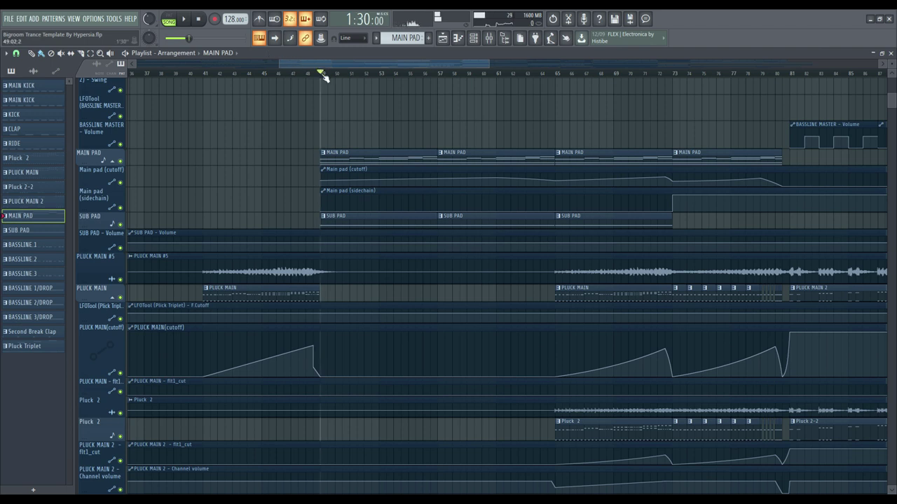
{"action": "left_click_drag", "start_coordinate": [324, 76], "coordinate": [757, 116]}
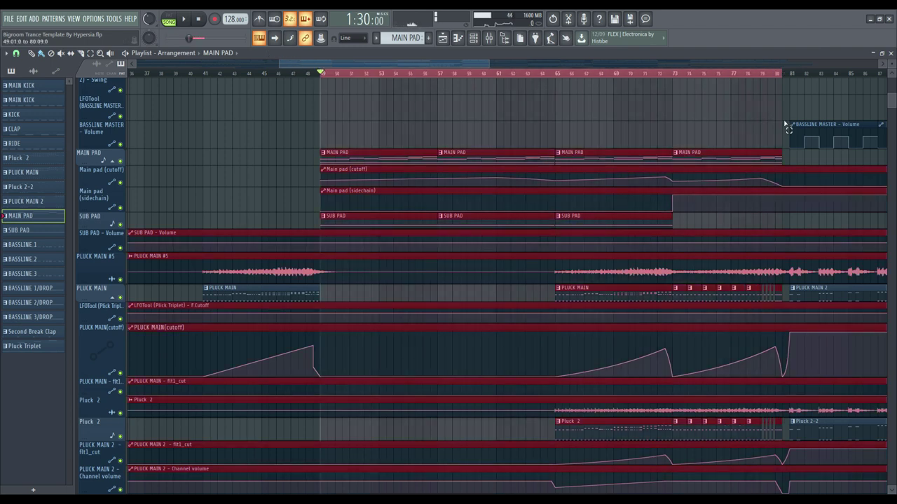
{"action": "left_click", "coordinate": [590, 110]}
{"action": "left_click_drag", "start_coordinate": [344, 63], "coordinate": [372, 63]}
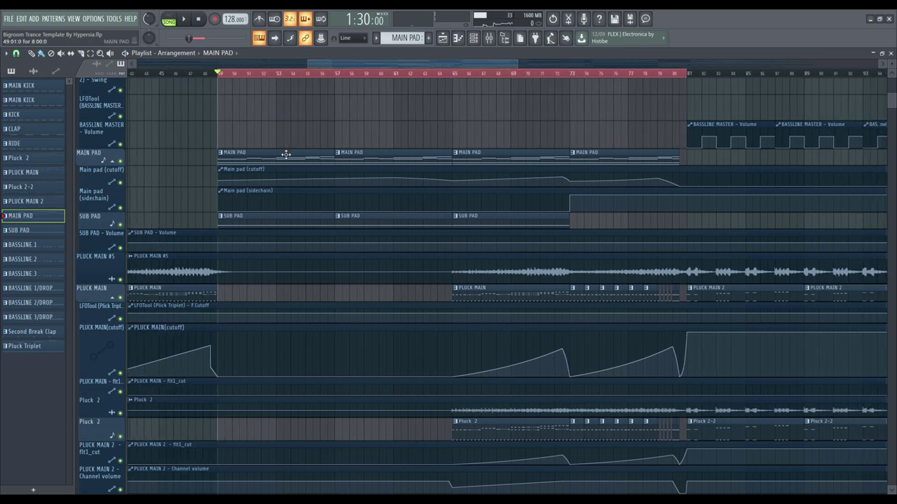
{"action": "left_click", "coordinate": [890, 54]}
{"action": "left_click", "coordinate": [482, 212]}
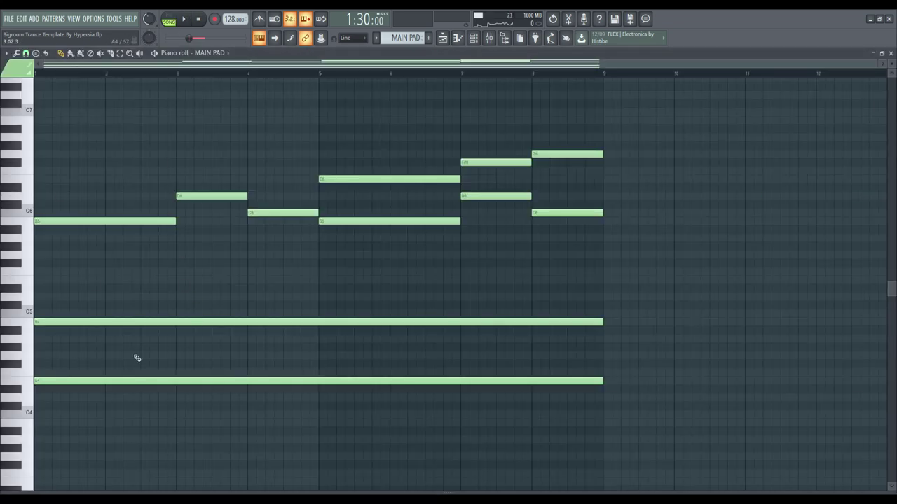
{"action": "left_click_drag", "start_coordinate": [719, 419], "coordinate": [34, 134]}
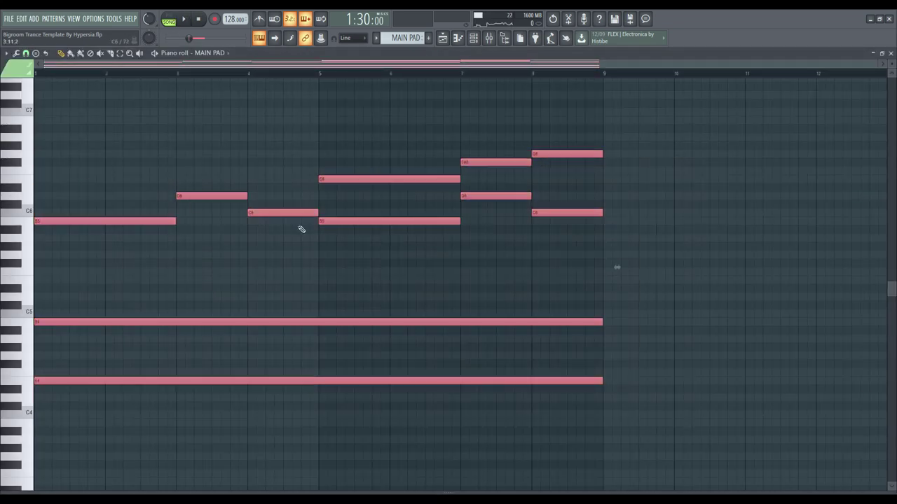
{"action": "left_click", "coordinate": [679, 250]}
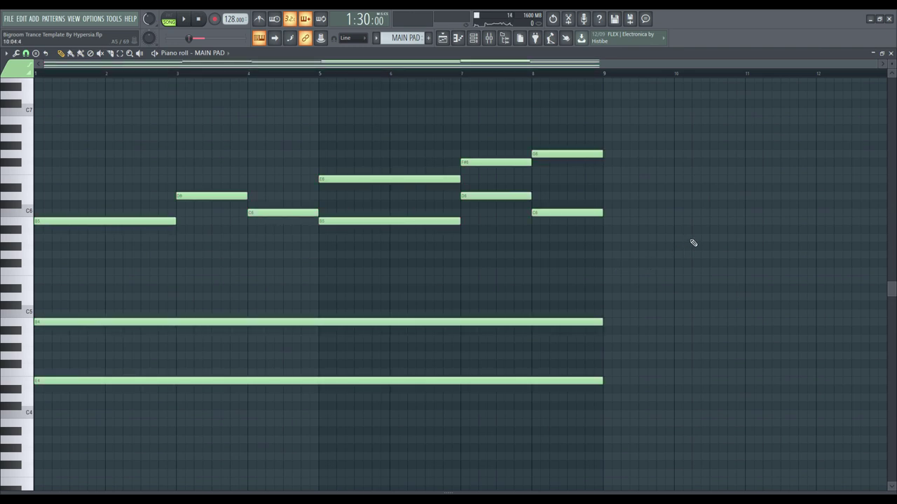
{"action": "left_click_drag", "start_coordinate": [637, 416], "coordinate": [33, 276]}
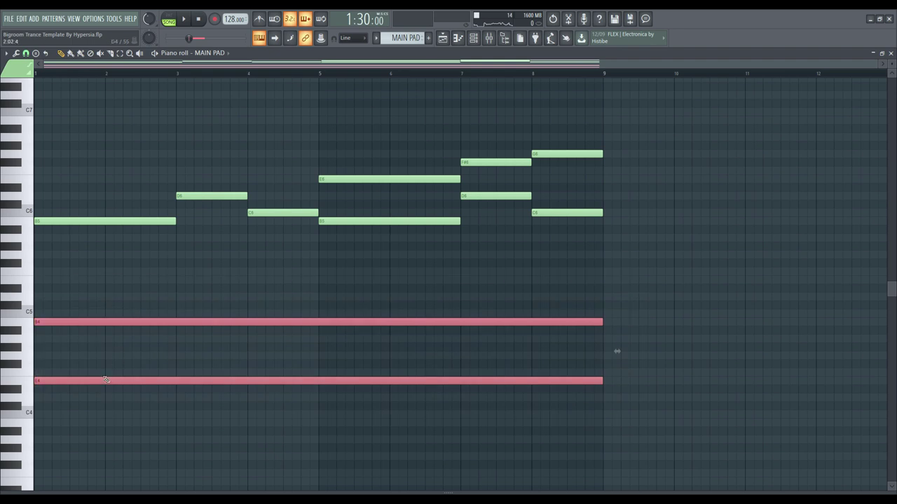
{"action": "left_click", "coordinate": [61, 380]}
{"action": "left_click", "coordinate": [47, 357]}
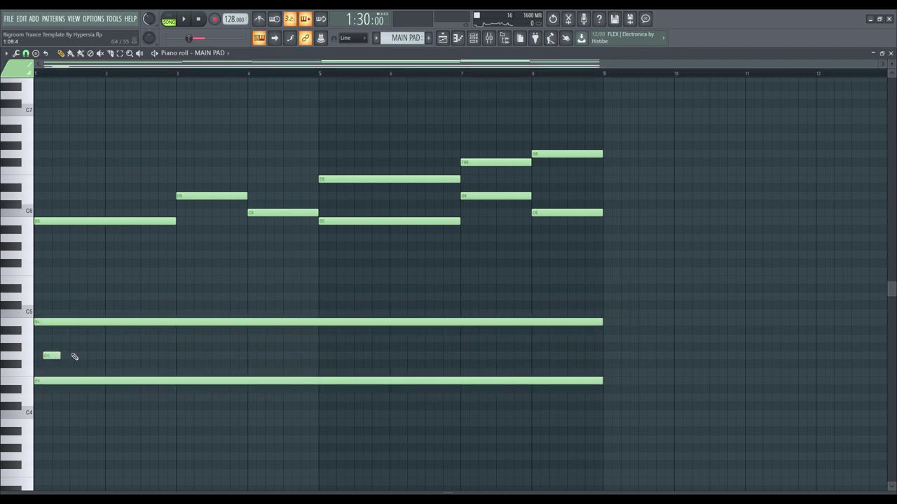
{"action": "left_click", "coordinate": [67, 356]}
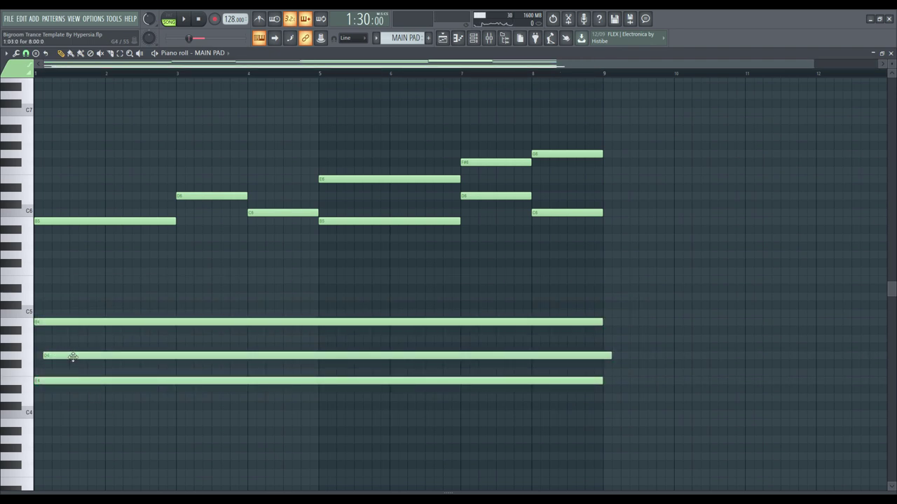
{"action": "left_click_drag", "start_coordinate": [73, 358], "coordinate": [31, 362]}
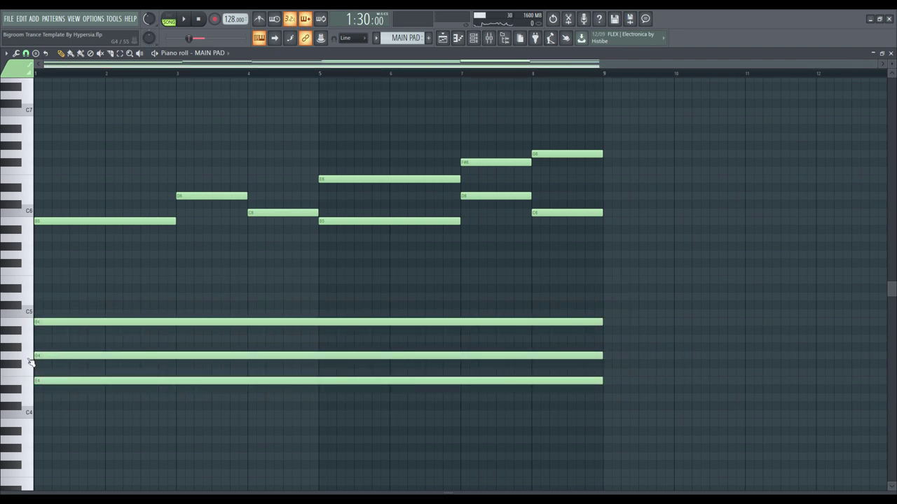
{"action": "right_click", "coordinate": [96, 353]}
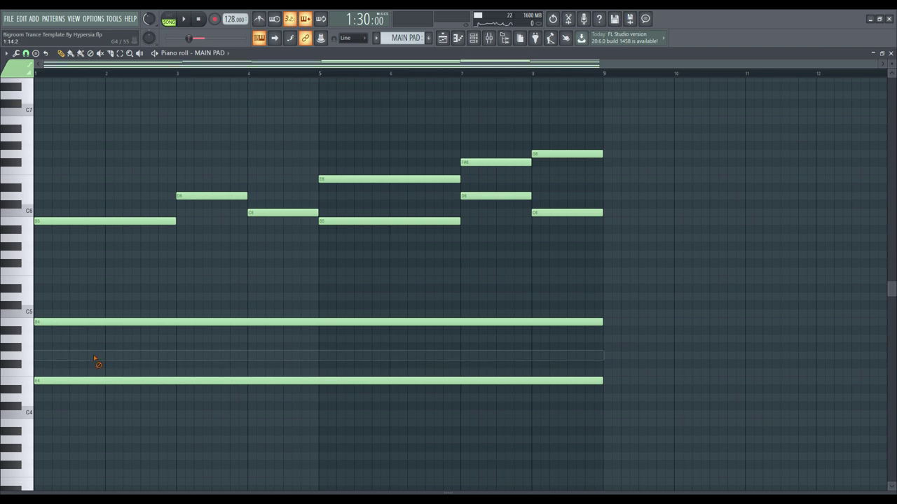
{"action": "left_click_drag", "start_coordinate": [727, 267], "coordinate": [5, 126]}
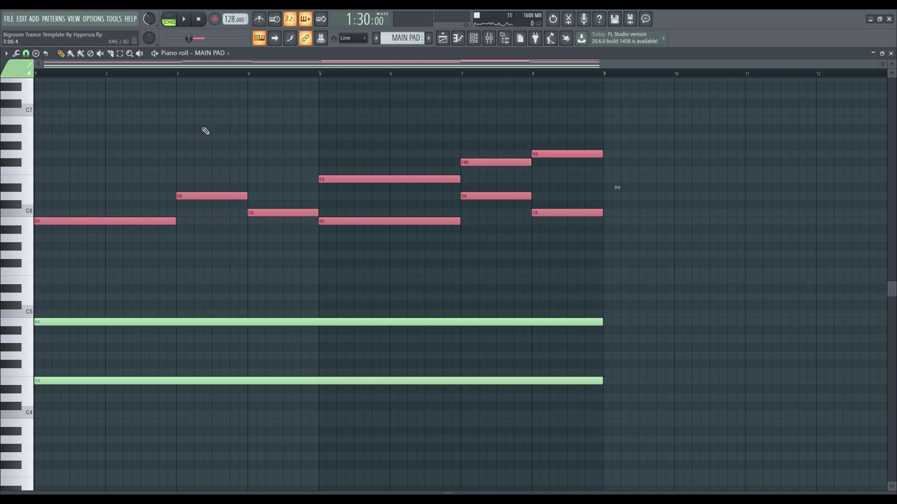
{"action": "left_click", "coordinate": [891, 53]}
Bring up the arrangement, start song playback, and scroll down to the FX tracks.
{"action": "left_click", "coordinate": [440, 41]}
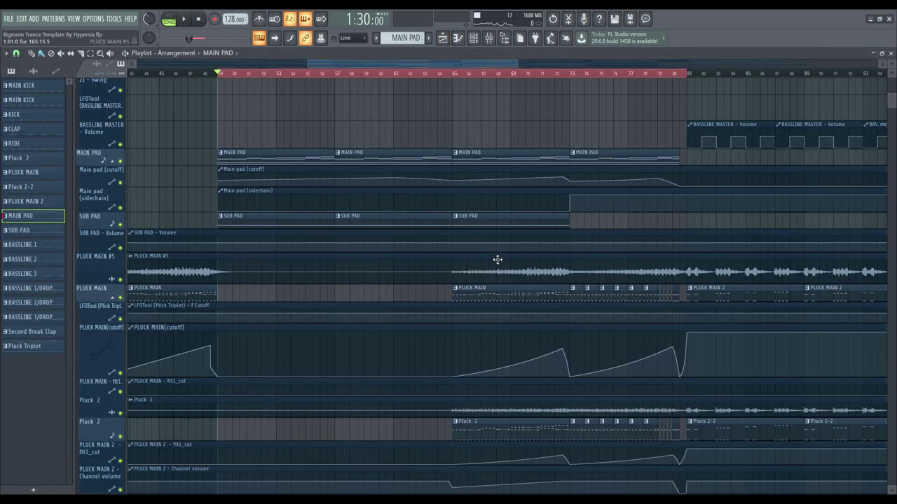
{"action": "scroll", "coordinate": [278, 178], "scroll_direction": "down", "scroll_amount": 3}
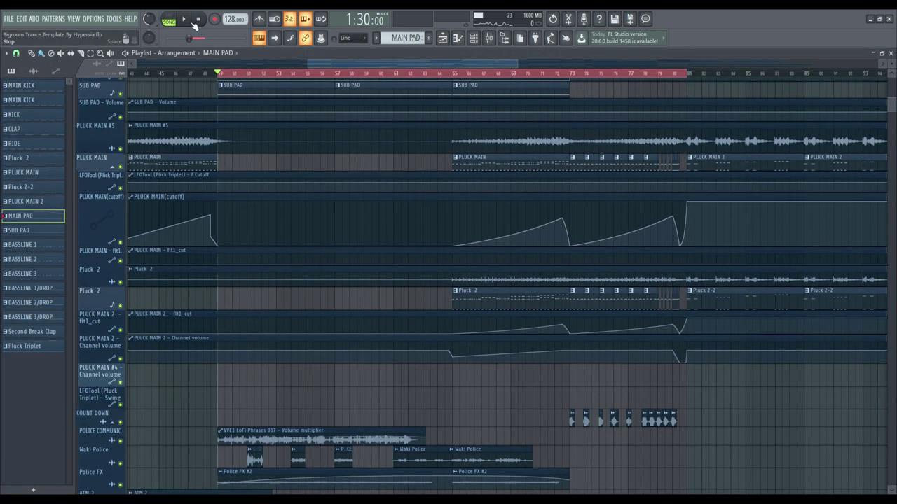
{"action": "left_click", "coordinate": [184, 19]}
{"action": "scroll", "coordinate": [281, 294], "scroll_direction": "down", "scroll_amount": 4}
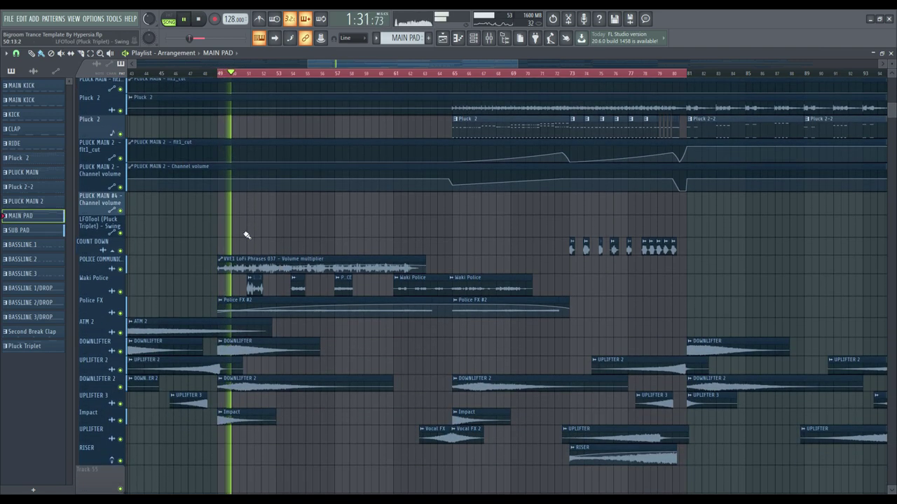
{"action": "scroll", "coordinate": [247, 235], "scroll_direction": "down", "scroll_amount": 1}
{"action": "scroll", "coordinate": [336, 234], "scroll_direction": "left", "scroll_amount": 3}
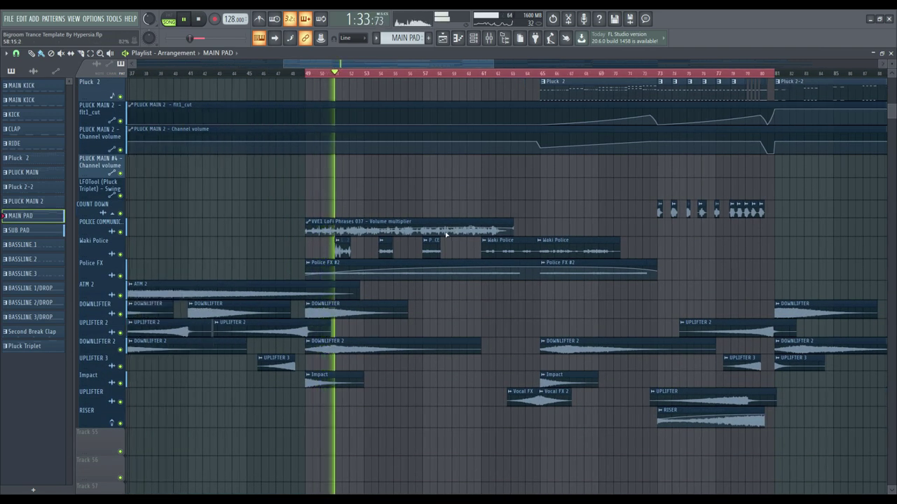
Solo the POLICE communication track and play the song from bar 49.
{"action": "right_click", "coordinate": [120, 231]}
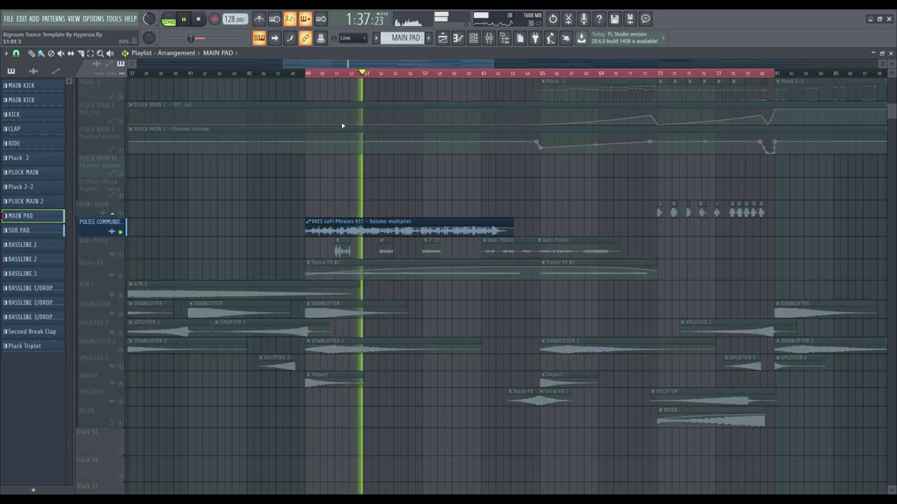
{"action": "left_click", "coordinate": [308, 76]}
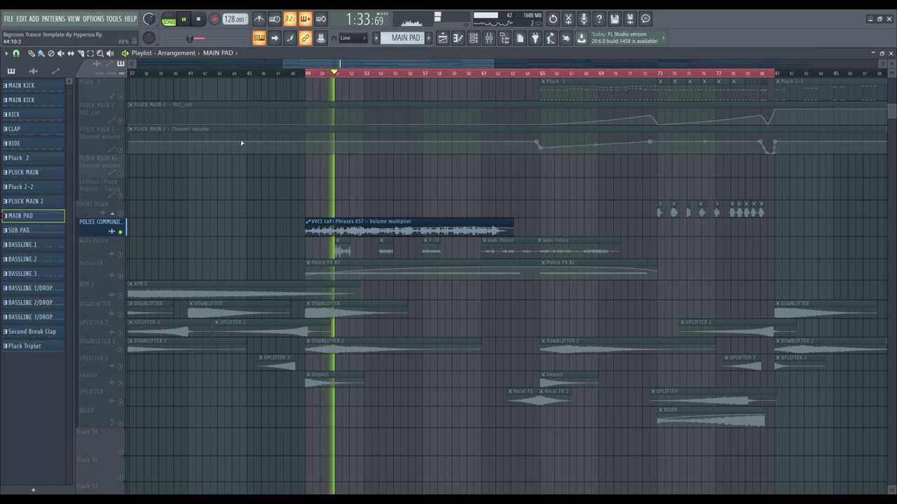
{"action": "key", "text": "space"}
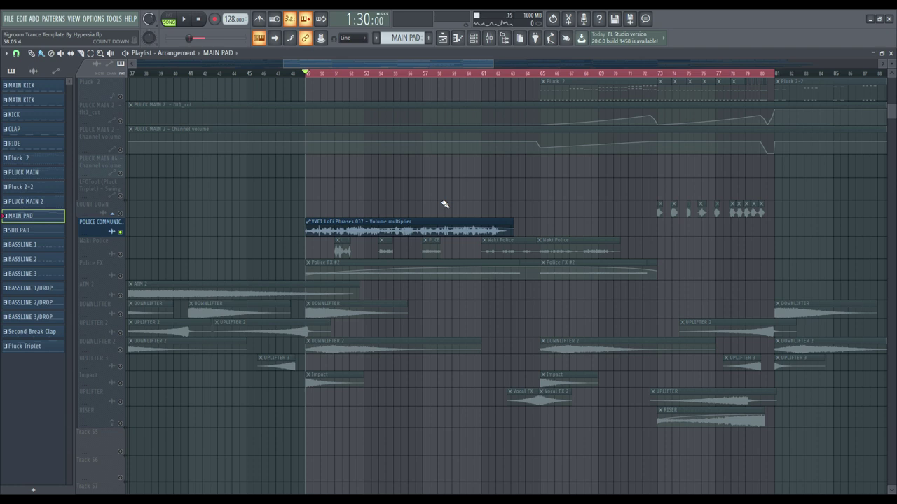
{"action": "scroll", "coordinate": [444, 204], "scroll_direction": "right", "scroll_amount": 1}
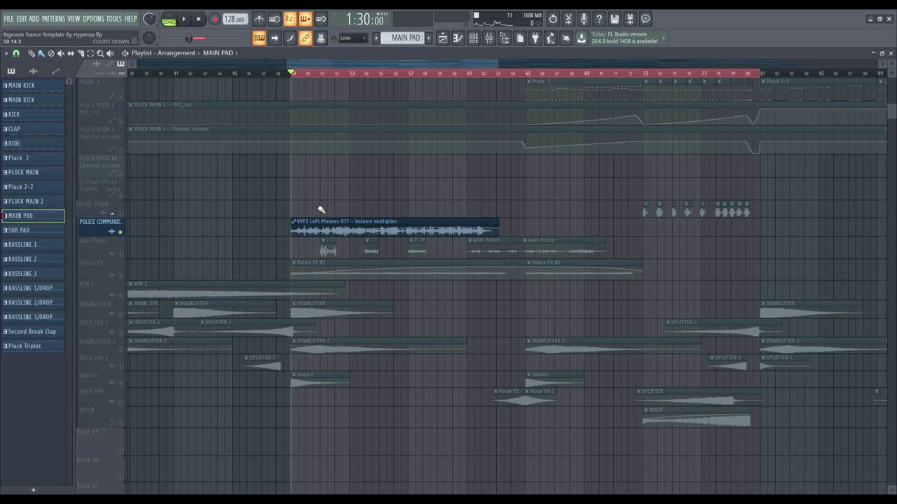
{"action": "key", "text": "space"}
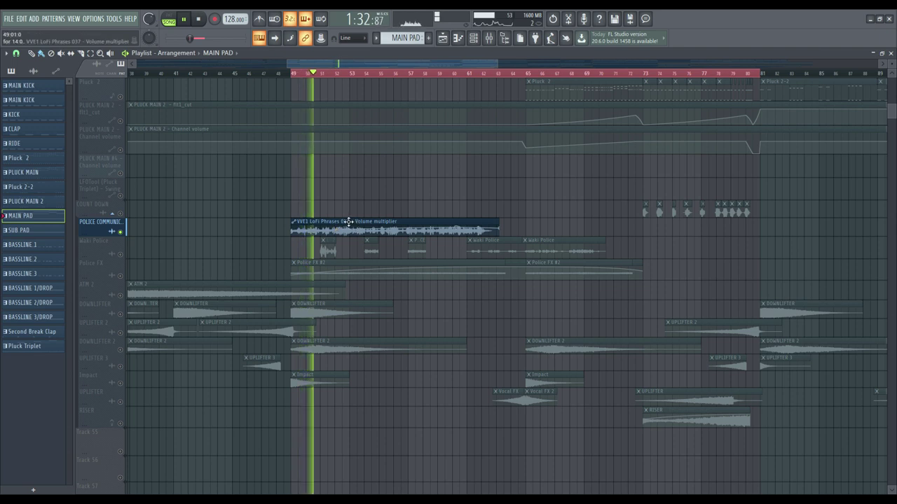
Check the vocal volume automation clip, then open the LOFI VOCAL FX sample's settings.
{"action": "double_click", "coordinate": [335, 229]}
{"action": "left_click", "coordinate": [287, 120]}
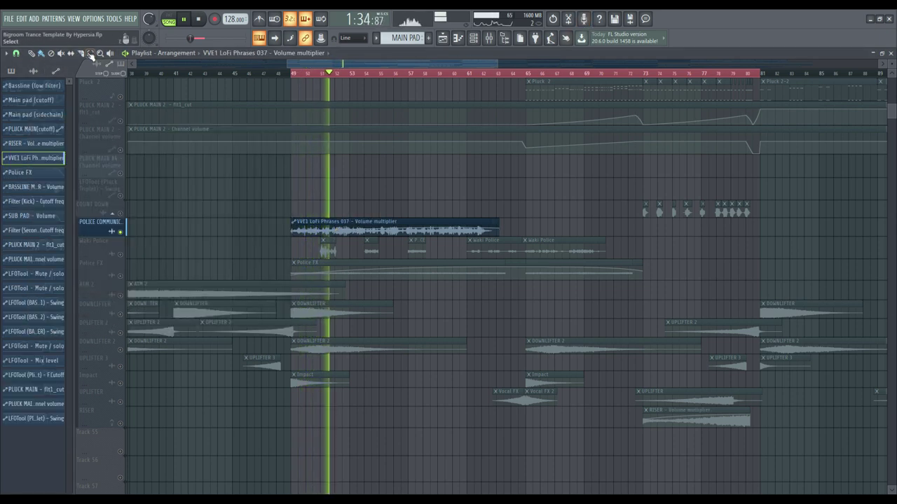
{"action": "double_click", "coordinate": [356, 218]}
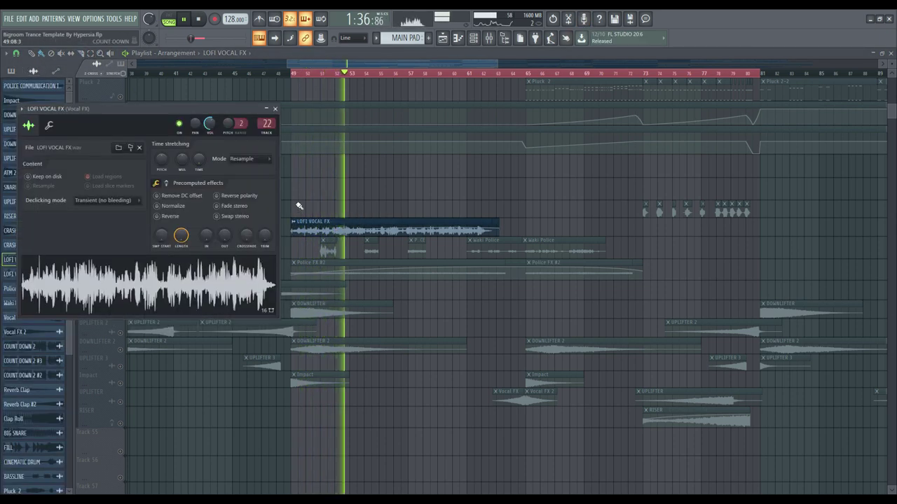
Inspect the Sidechain and Fruity Filter effects on the Vocal FX mixer insert.
{"action": "key", "text": "F9"}
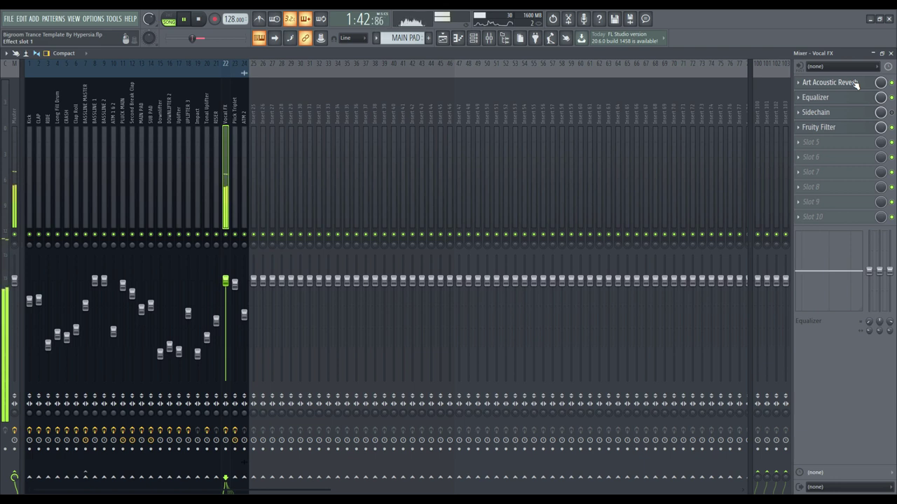
{"action": "left_click", "coordinate": [839, 115]}
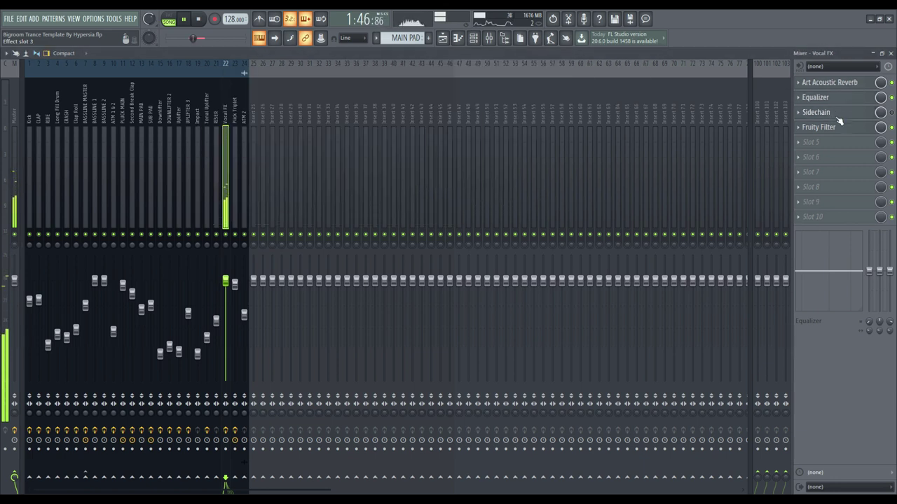
{"action": "left_click", "coordinate": [840, 117]}
{"action": "left_click", "coordinate": [839, 130]}
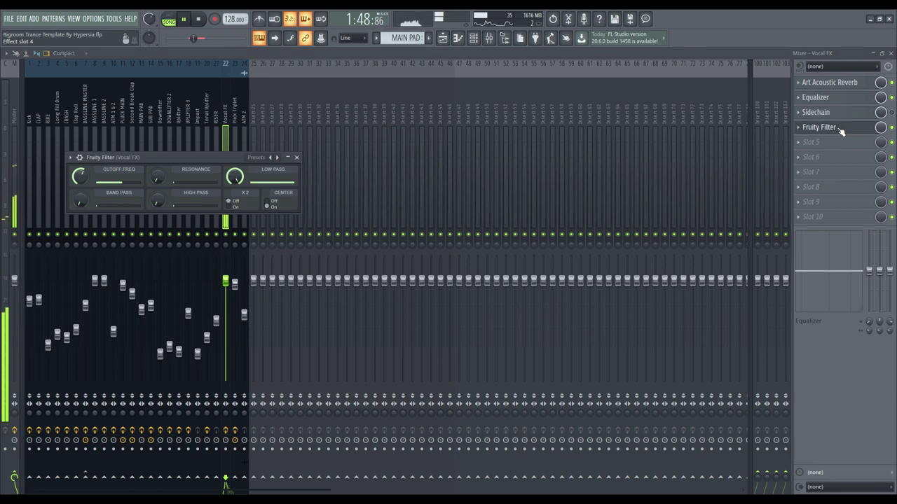
{"action": "left_click", "coordinate": [839, 129]}
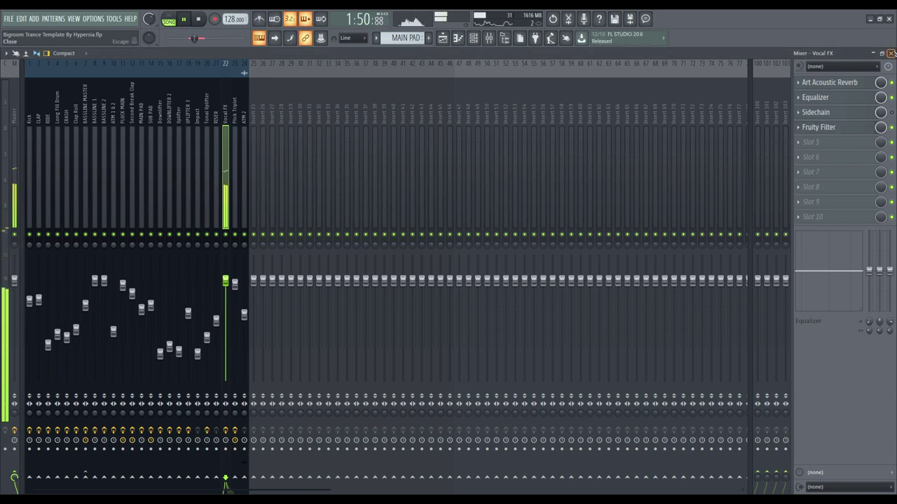
{"action": "left_click", "coordinate": [891, 53]}
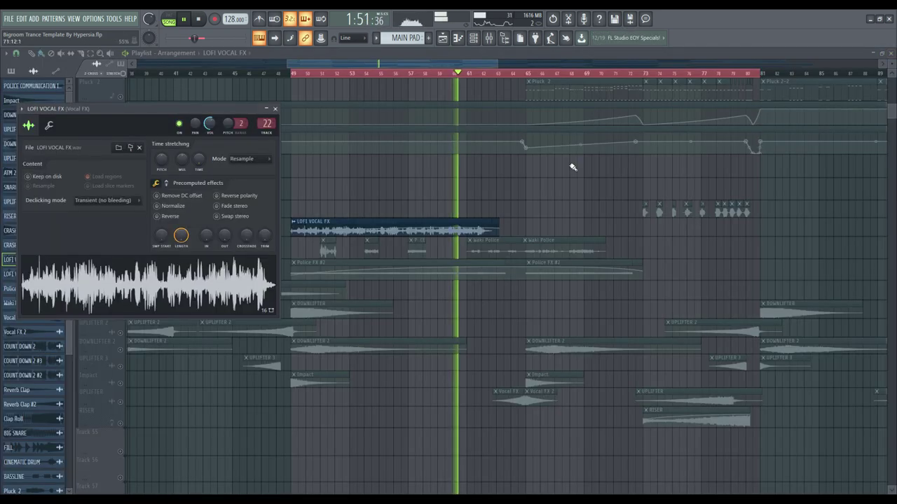
Solo the Waki Police track and audition it from bar 50 through bars 53 and 56.
{"action": "left_click", "coordinate": [385, 61]}
{"action": "right_click", "coordinate": [121, 256]}
{"action": "key", "text": "space"}
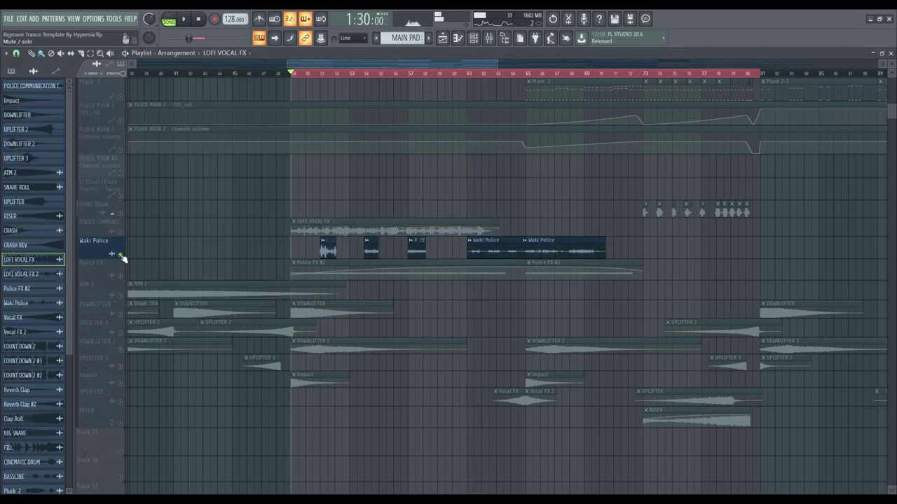
{"action": "left_click", "coordinate": [316, 74]}
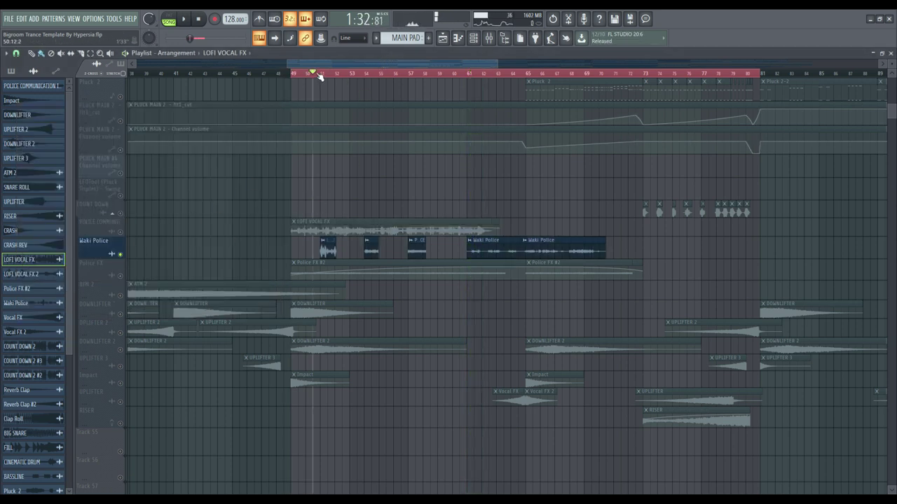
{"action": "key", "text": "space"}
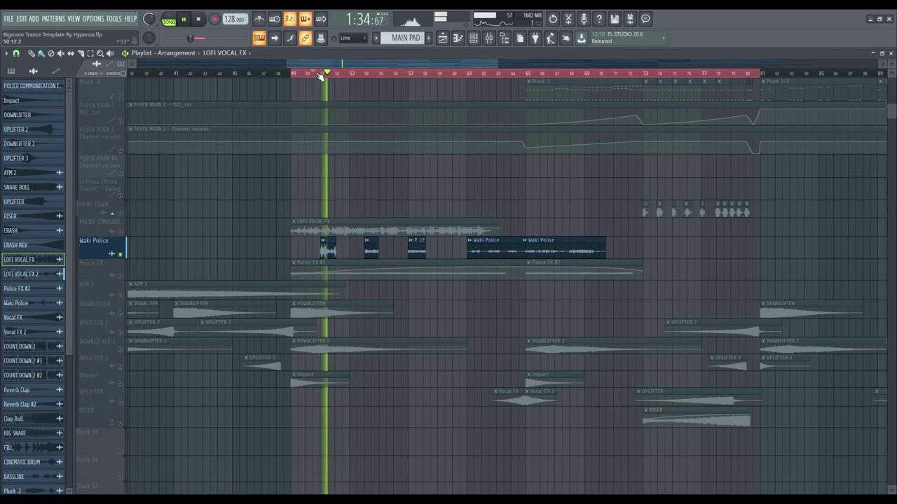
{"action": "left_click", "coordinate": [364, 76]}
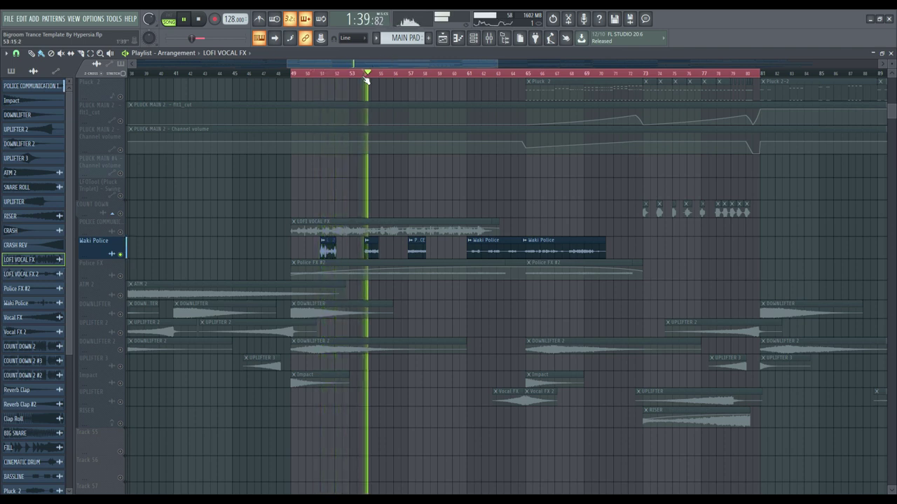
{"action": "left_click", "coordinate": [410, 75]}
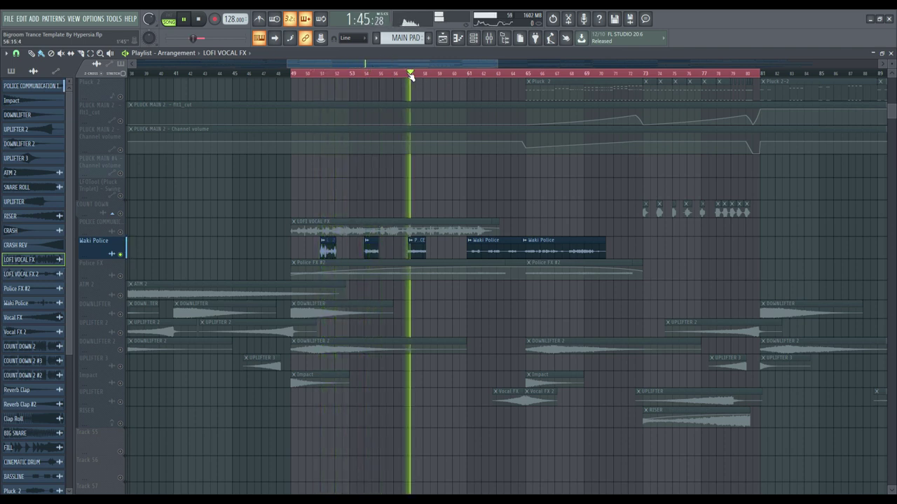
{"action": "left_click", "coordinate": [470, 75]}
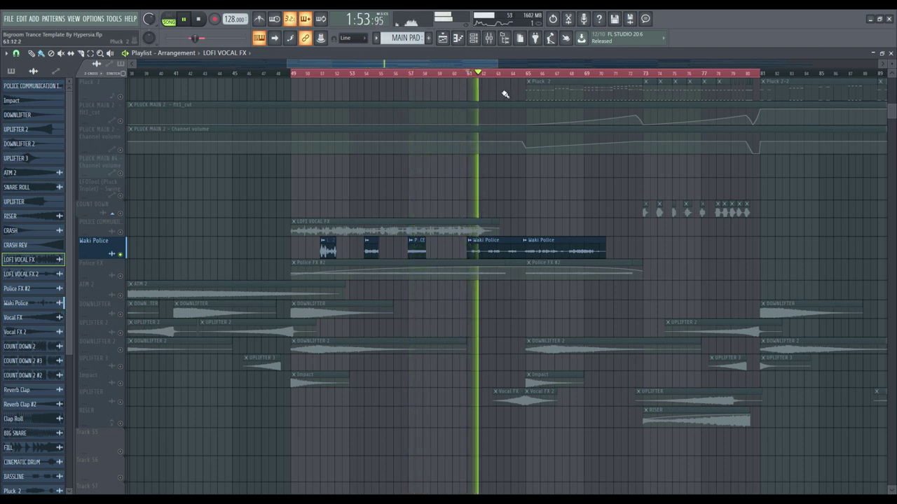
{"action": "key", "text": "space"}
Solo the Police FX track, play from bar 49, and review the Vocal FX mixer insert.
{"action": "left_click", "coordinate": [119, 279]}
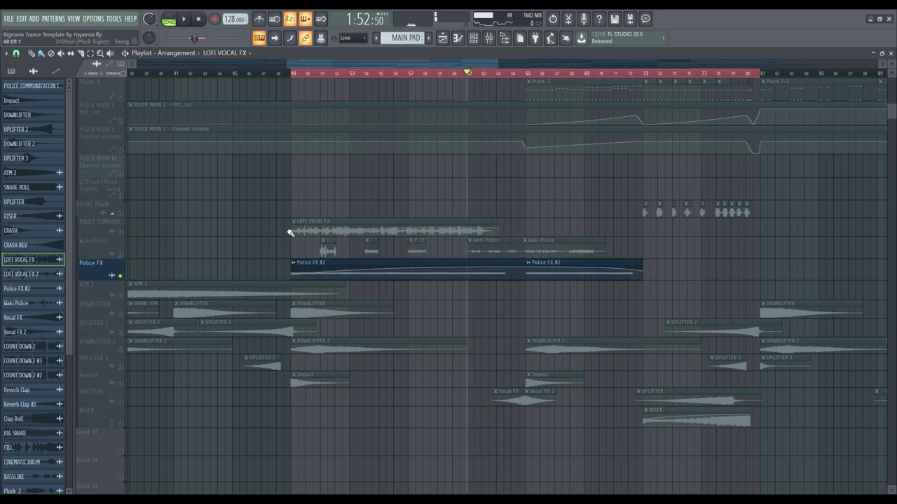
{"action": "key", "text": "Home"}
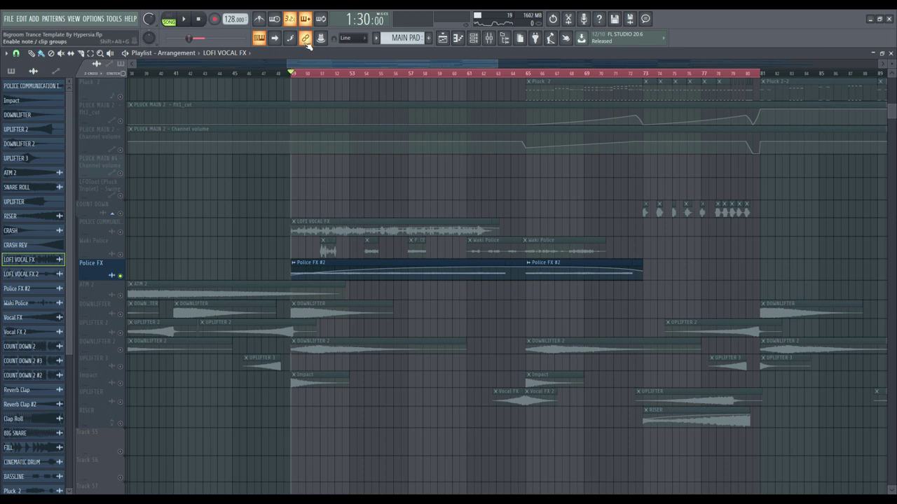
{"action": "key", "text": "space"}
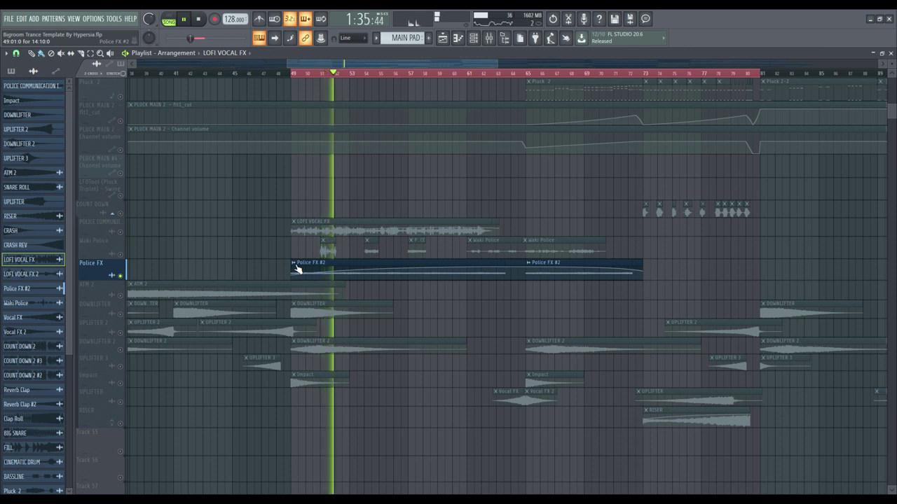
{"action": "key", "text": "F9"}
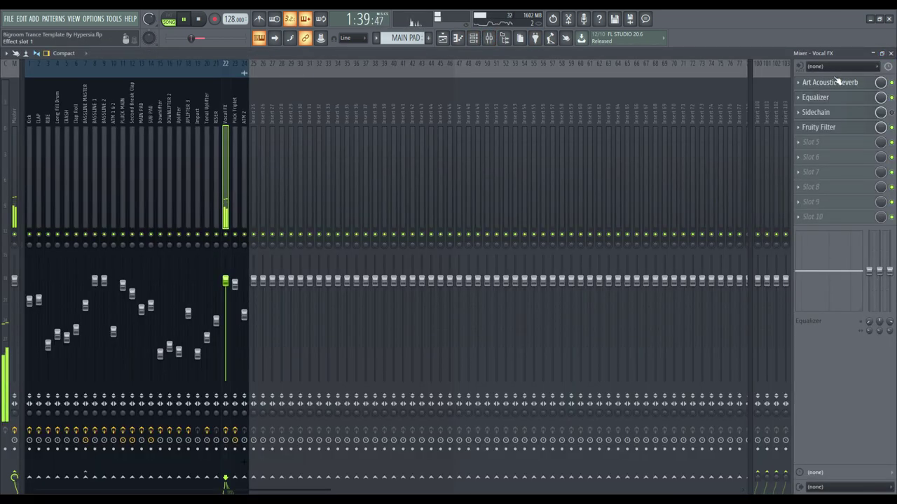
{"action": "left_click", "coordinate": [891, 54]}
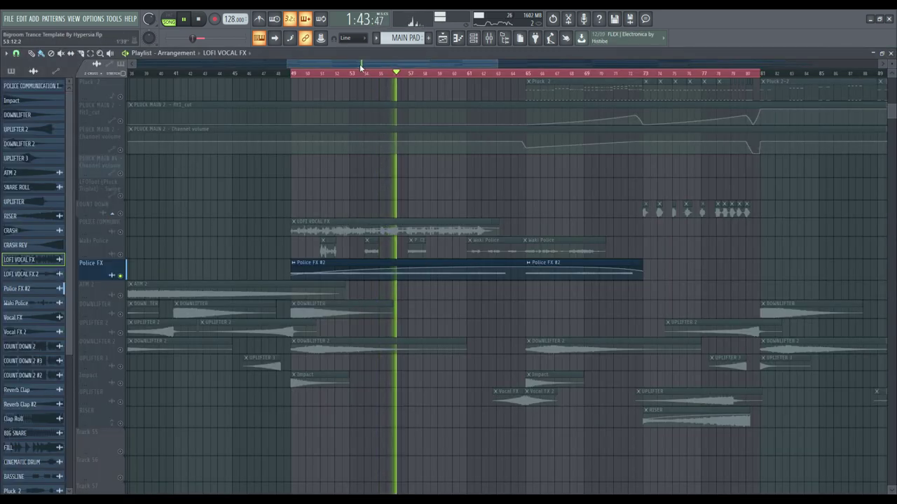
Unmute the Waki Police and Police Communication tracks and stop playback.
{"action": "left_click_drag", "start_coordinate": [362, 63], "coordinate": [383, 64]}
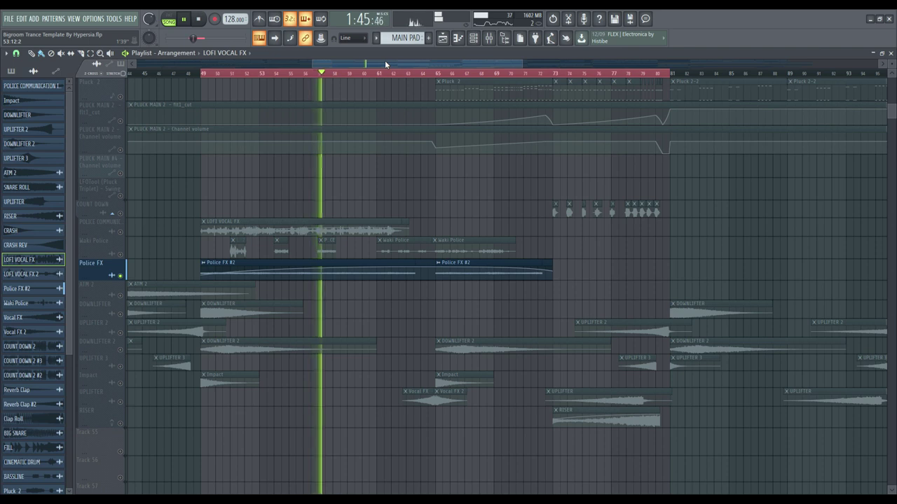
{"action": "left_click", "coordinate": [123, 253]}
{"action": "left_click", "coordinate": [123, 232]}
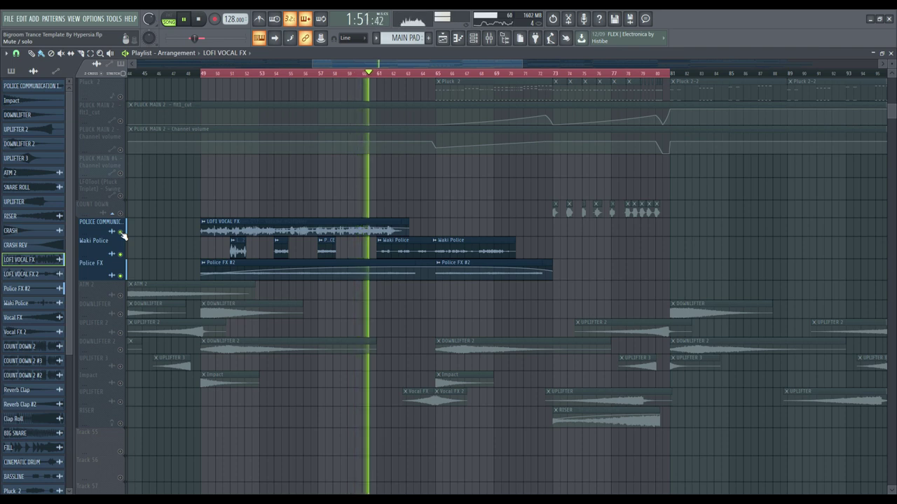
{"action": "scroll", "coordinate": [98, 203], "scroll_direction": "up", "scroll_amount": 6}
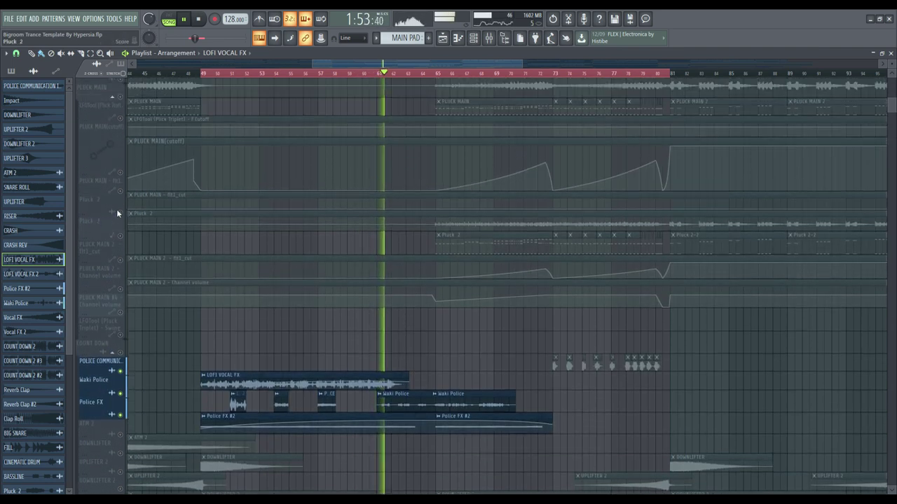
{"action": "scroll", "coordinate": [109, 184], "scroll_direction": "up", "scroll_amount": 3}
{"action": "key", "text": "space"}
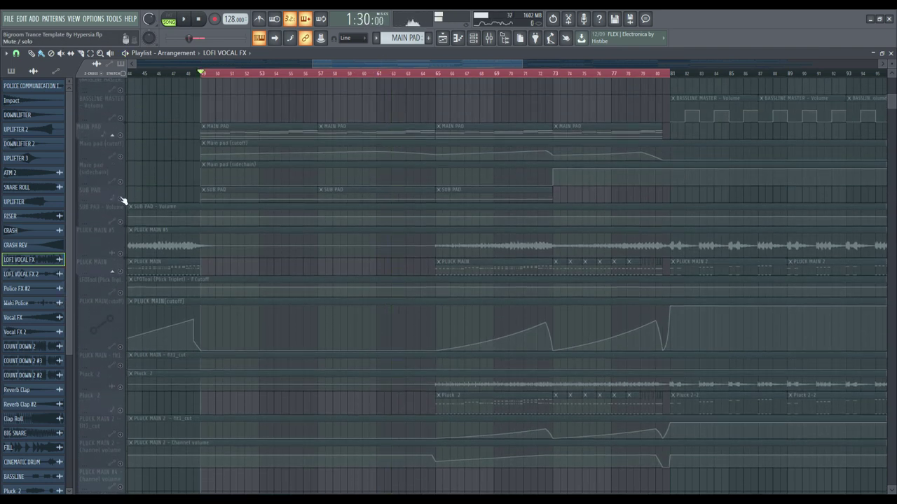
Open SUB PAD's Sylenth1 synth from the channel rack, then close it.
{"action": "left_click", "coordinate": [234, 194]}
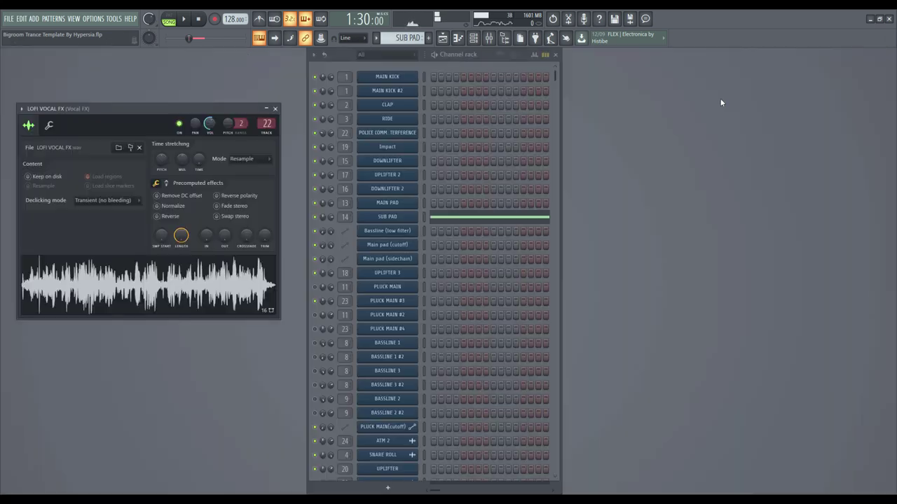
{"action": "left_click", "coordinate": [412, 216]}
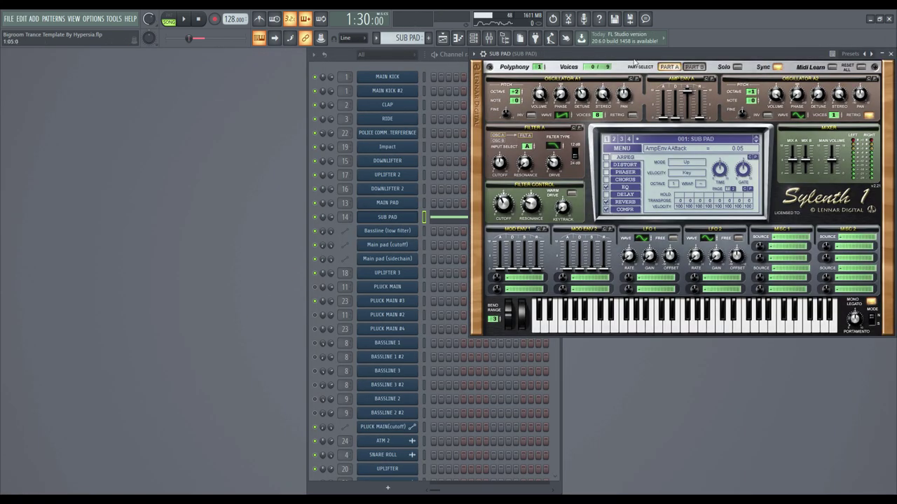
{"action": "left_click_drag", "start_coordinate": [636, 54], "coordinate": [488, 82]}
{"action": "left_click", "coordinate": [744, 82]}
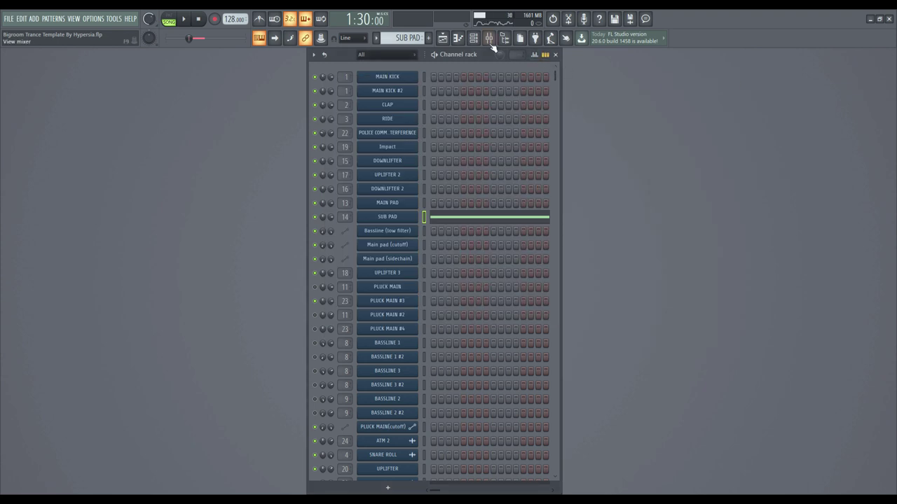
Play the arrangement and unmute SUB PAD Volume, Main pad cutoff, Main pad sidechain and MAIN PAD tracks.
{"action": "left_click", "coordinate": [444, 39]}
{"action": "key", "text": "space"}
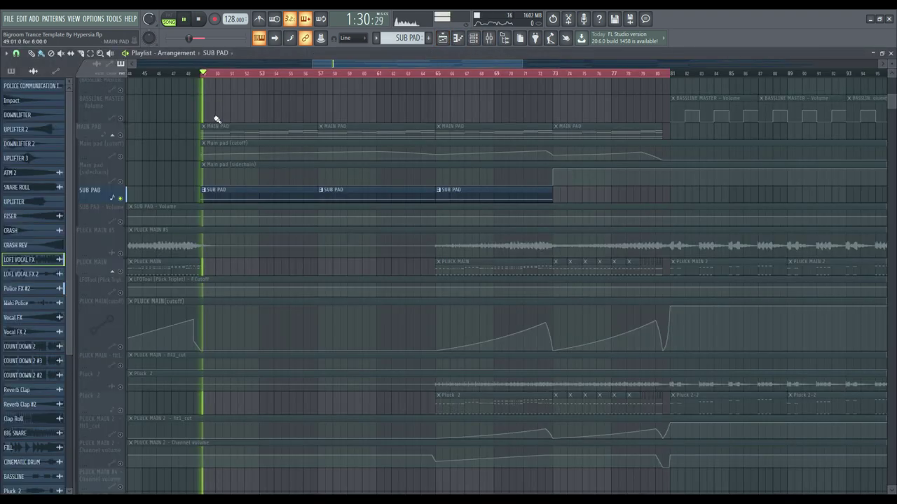
{"action": "left_click", "coordinate": [121, 221]}
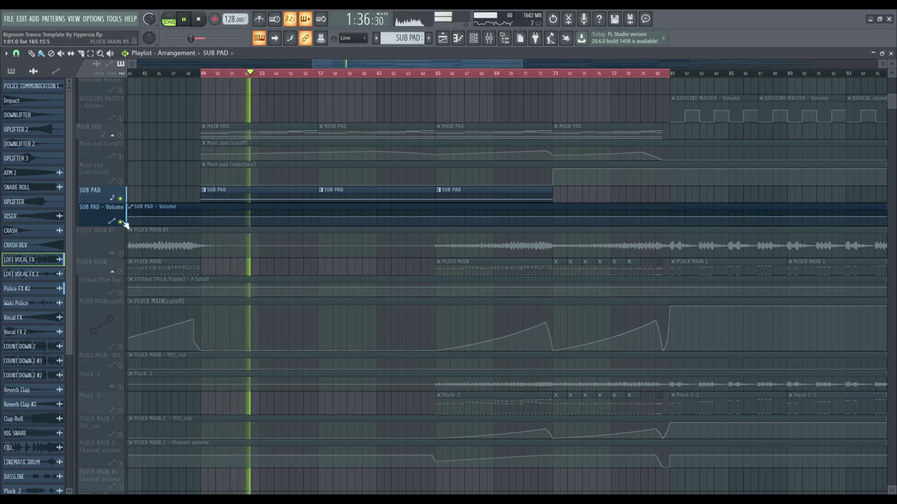
{"action": "left_click", "coordinate": [120, 156]}
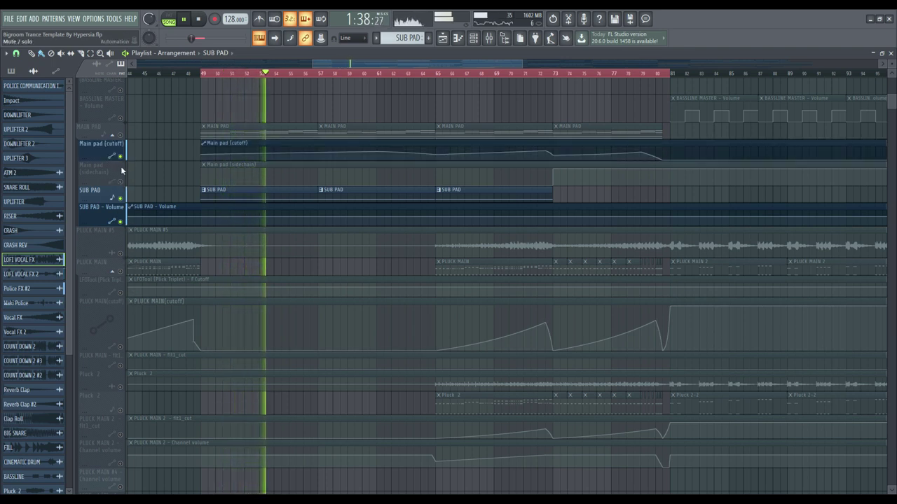
{"action": "left_click", "coordinate": [120, 181]}
{"action": "left_click", "coordinate": [121, 135]}
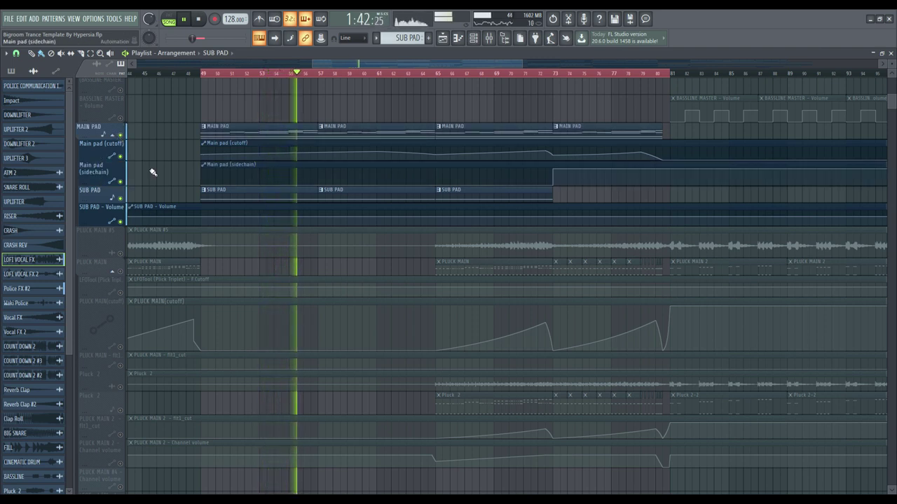
Enlarge the Main pad (cutoff) track to show its automation, then let all tracks play.
{"action": "left_click_drag", "start_coordinate": [94, 179], "coordinate": [94, 182]}
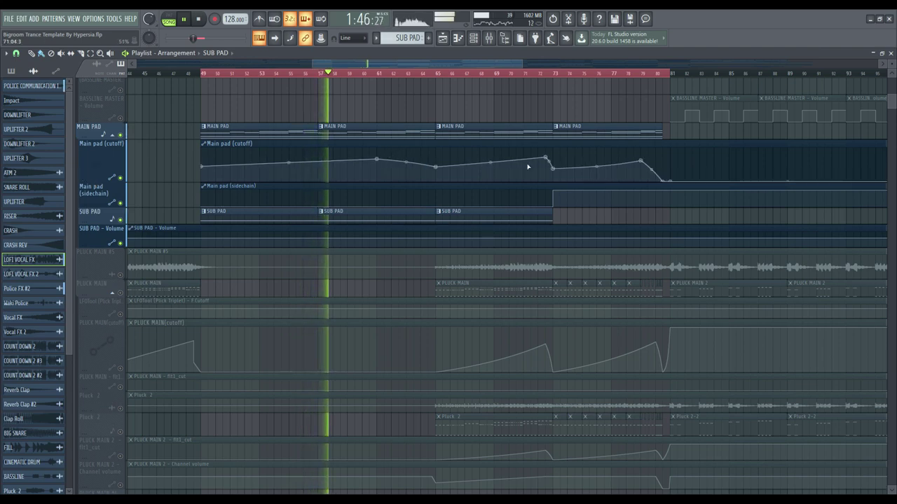
{"action": "scroll", "coordinate": [534, 164], "scroll_direction": "up", "scroll_amount": 10}
{"action": "scroll", "coordinate": [476, 184], "scroll_direction": "up", "scroll_amount": 5}
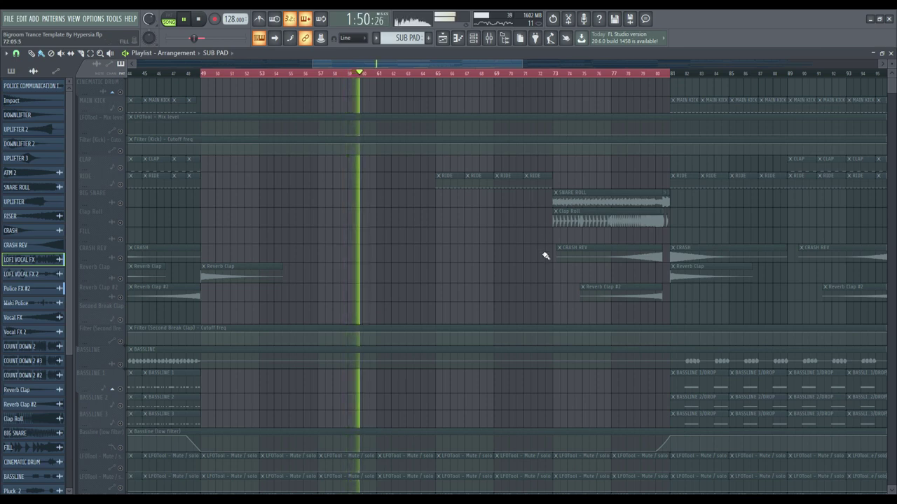
{"action": "scroll", "coordinate": [545, 254], "scroll_direction": "down", "scroll_amount": 9}
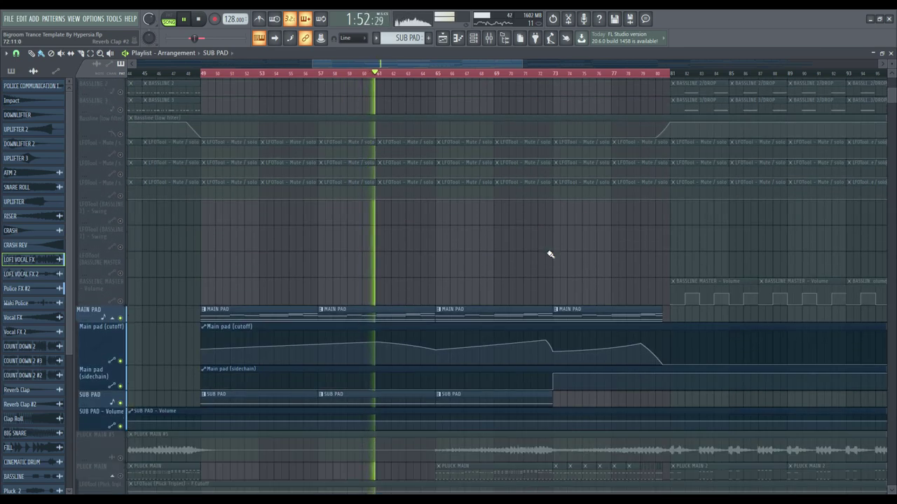
{"action": "scroll", "coordinate": [551, 254], "scroll_direction": "down", "scroll_amount": 5}
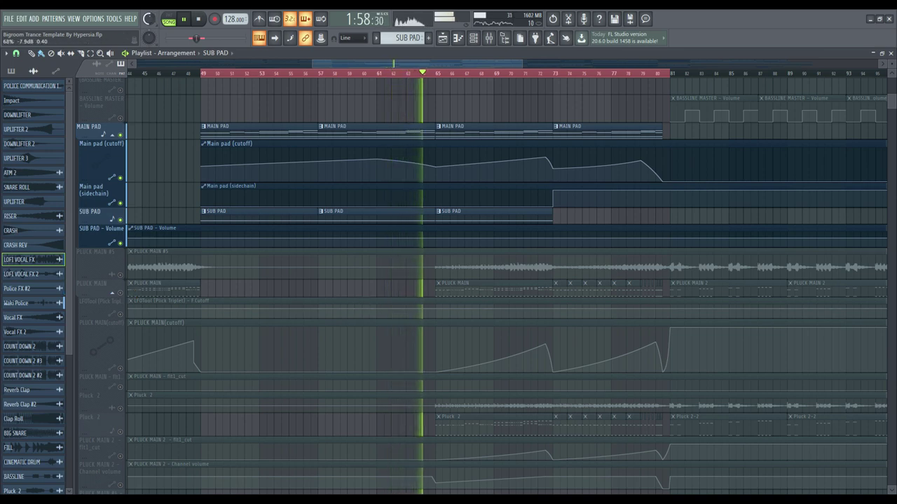
{"action": "scroll", "coordinate": [313, 380], "scroll_direction": "down", "scroll_amount": 4}
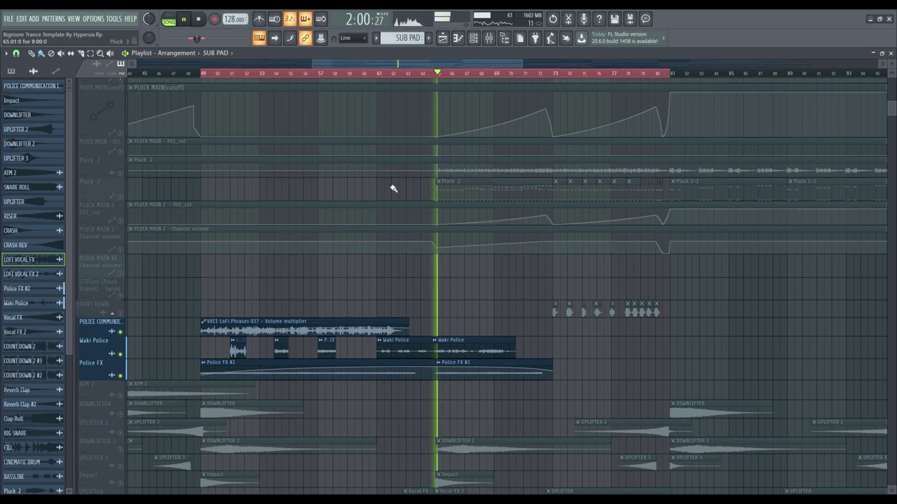
{"action": "left_click", "coordinate": [116, 194]}
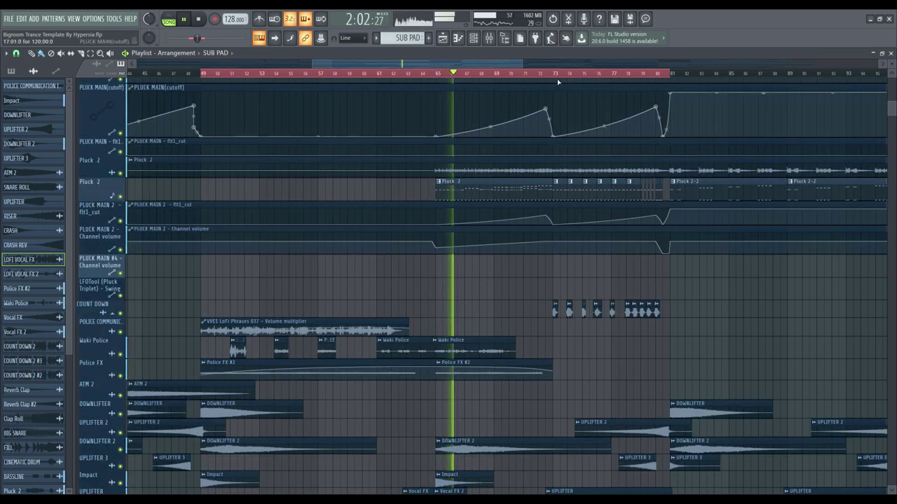
List the project's patterns with Pluck 2 current and stop playback.
{"action": "scroll", "coordinate": [570, 77], "scroll_direction": "up", "scroll_amount": 3}
{"action": "scroll", "coordinate": [396, 204], "scroll_direction": "up", "scroll_amount": 3}
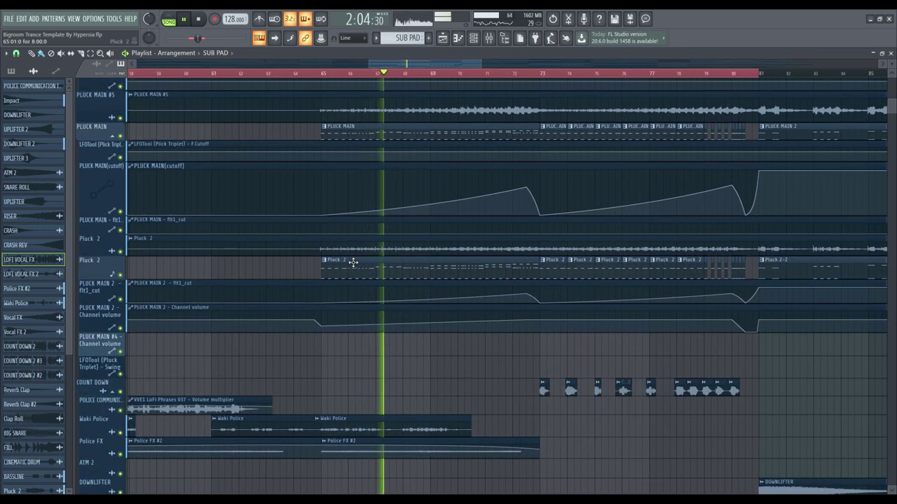
{"action": "left_click", "coordinate": [358, 263]}
{"action": "key", "text": "space"}
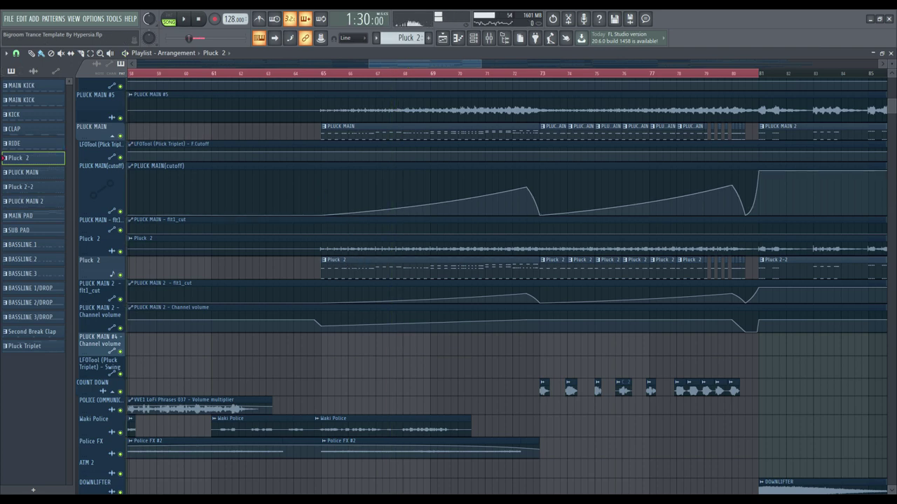
Check PLUCK MAIN #2's Spire synth, switch to pattern mode, and open its piano roll.
{"action": "left_click", "coordinate": [888, 54]}
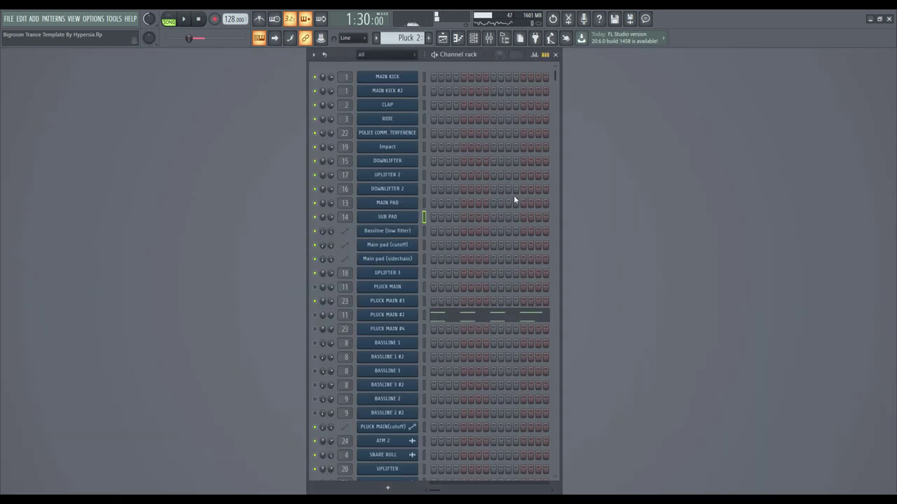
{"action": "left_click", "coordinate": [404, 315]}
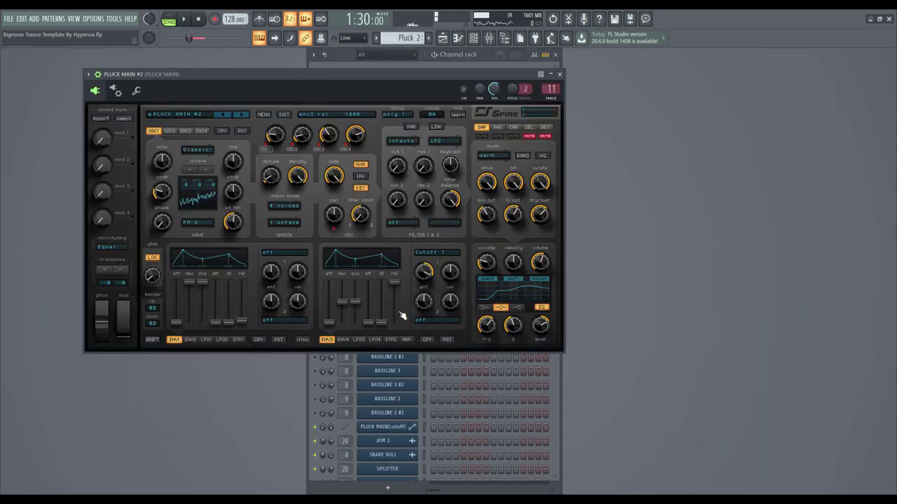
{"action": "left_click", "coordinate": [559, 75]}
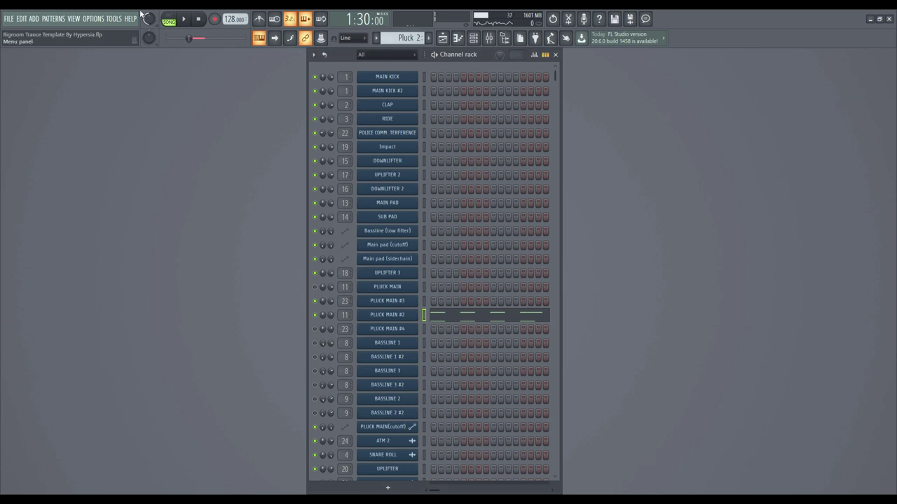
{"action": "left_click", "coordinate": [184, 20]}
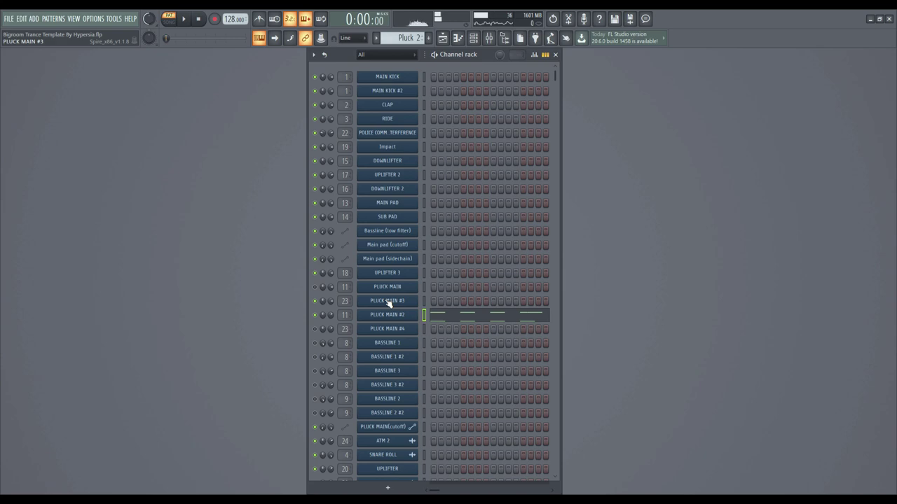
{"action": "left_click", "coordinate": [452, 321]}
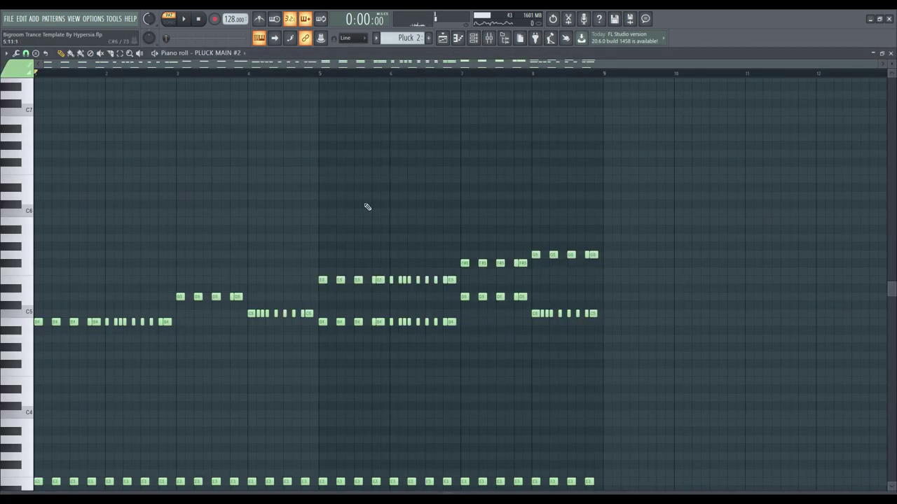
Play the PLUCK MAIN #2 pattern in the piano roll and bring up its mixer insert.
{"action": "scroll", "coordinate": [286, 237], "scroll_direction": "down", "scroll_amount": 3}
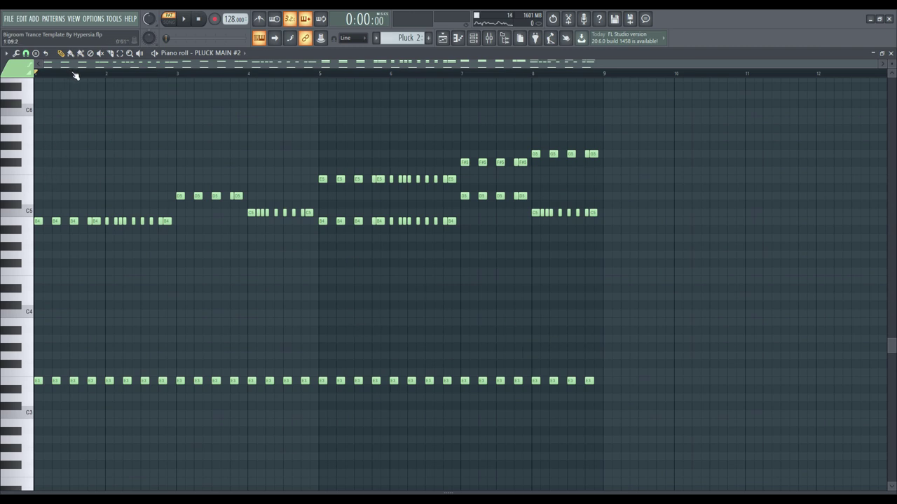
{"action": "left_click", "coordinate": [185, 21]}
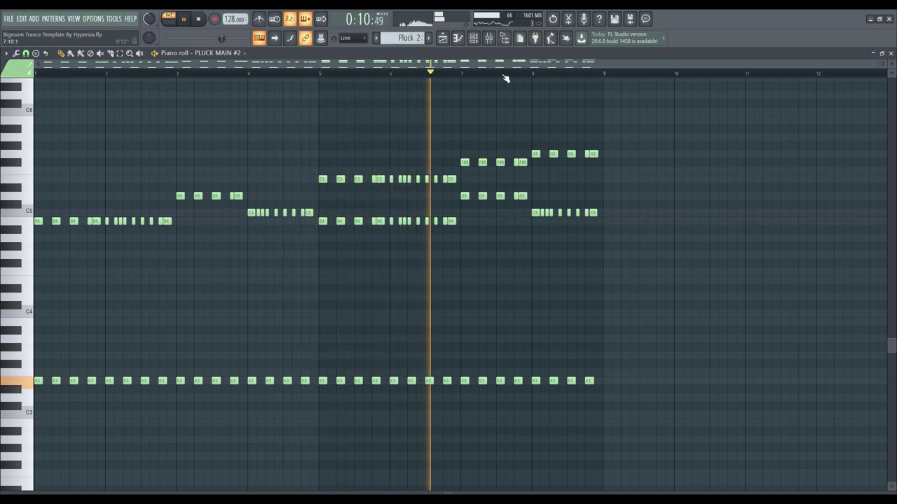
{"action": "scroll", "coordinate": [504, 78], "scroll_direction": "up", "scroll_amount": 4}
{"action": "left_click", "coordinate": [490, 40]}
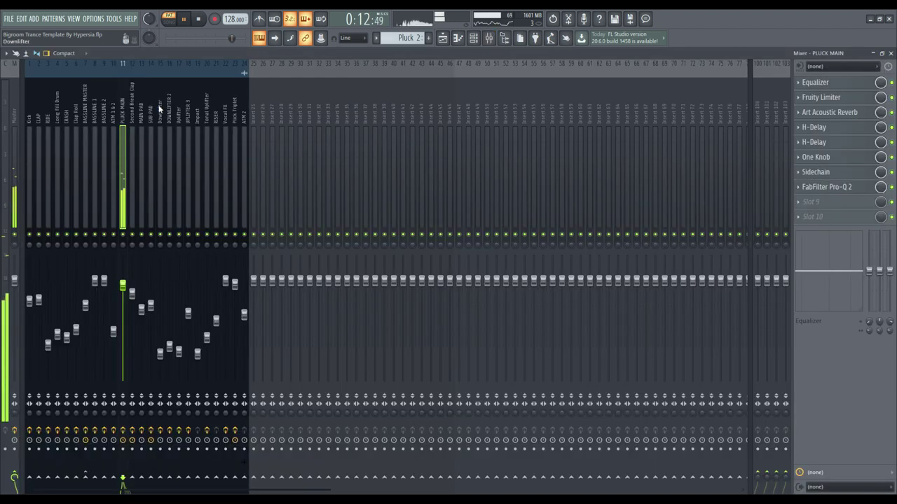
Stop playback and inspect PLUCK MAIN's Equalizer, Fruity Limiter, Art Acoustic Reverb and H-Delay effects.
{"action": "left_click", "coordinate": [831, 85]}
{"action": "key", "text": "space"}
{"action": "left_click", "coordinate": [833, 86]}
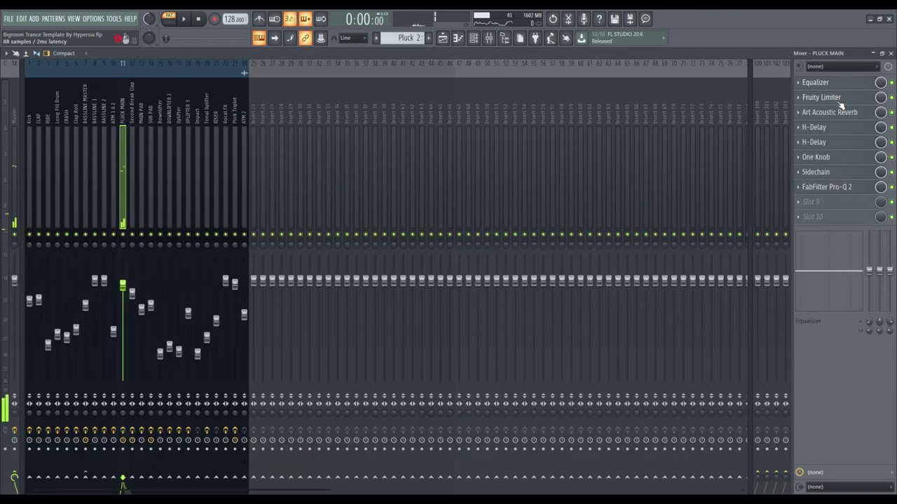
{"action": "left_click", "coordinate": [837, 98]}
{"action": "left_click", "coordinate": [838, 98]}
{"action": "left_click", "coordinate": [842, 114]}
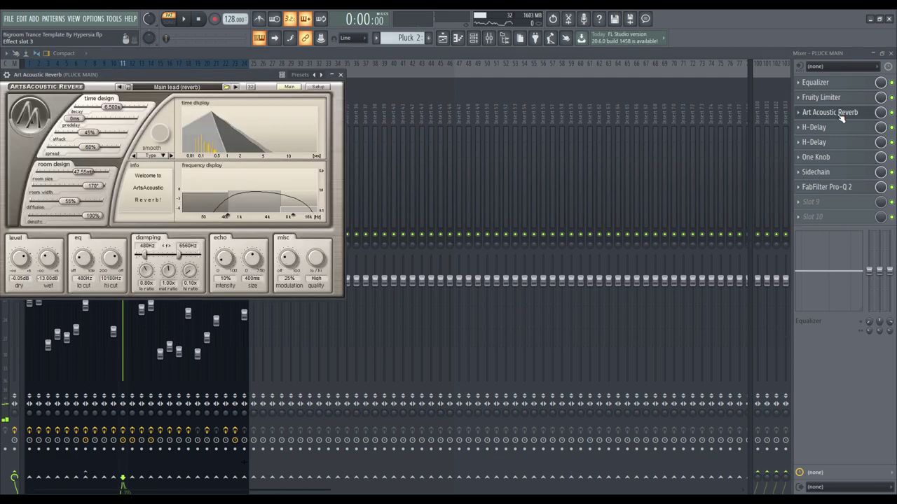
{"action": "left_click", "coordinate": [841, 115]}
{"action": "left_click", "coordinate": [827, 142]}
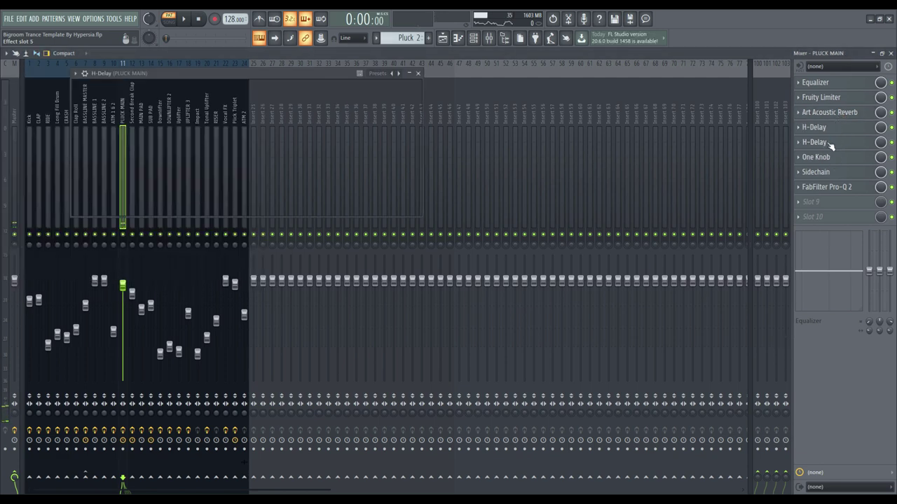
{"action": "left_click", "coordinate": [826, 142]}
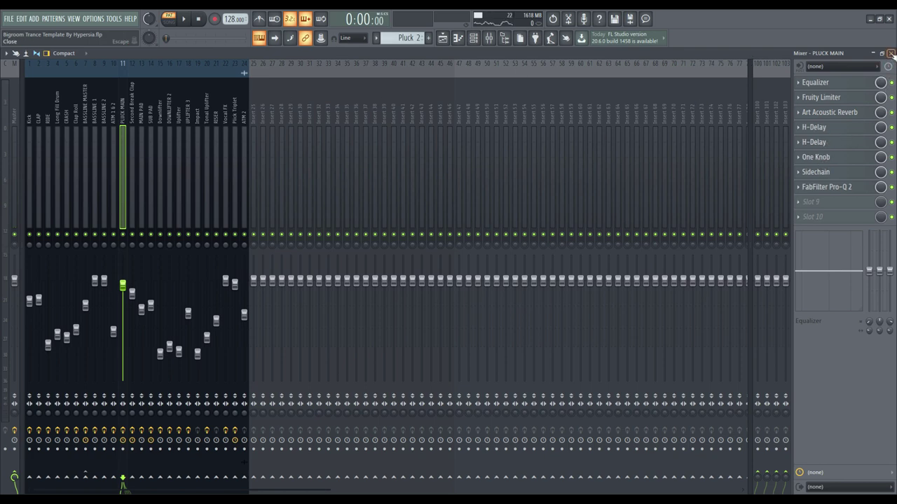
Close the mixer and the PLUCK MAIN #2 piano roll, returning to the arrangement playlist.
{"action": "left_click", "coordinate": [891, 53]}
{"action": "left_click", "coordinate": [890, 54]}
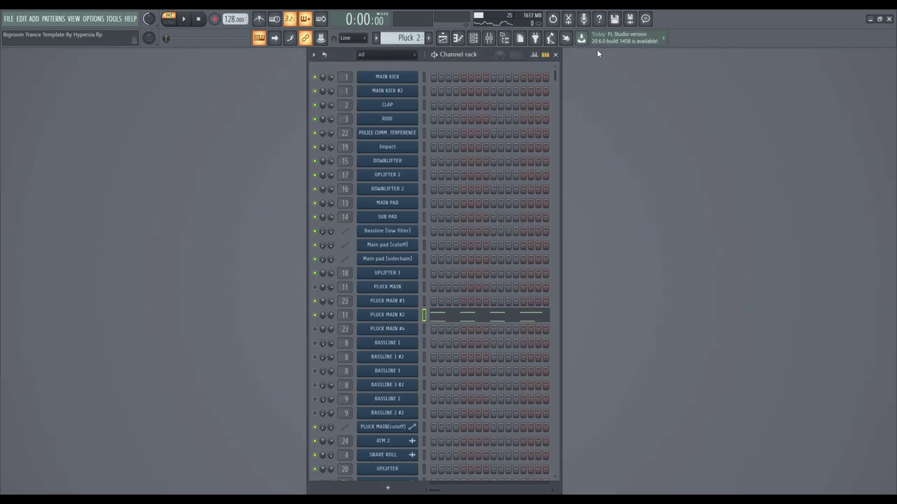
{"action": "left_click", "coordinate": [440, 37]}
Play the song from bar 65 while scrolling through the tracks.
{"action": "left_click", "coordinate": [317, 73]}
{"action": "key", "text": "space"}
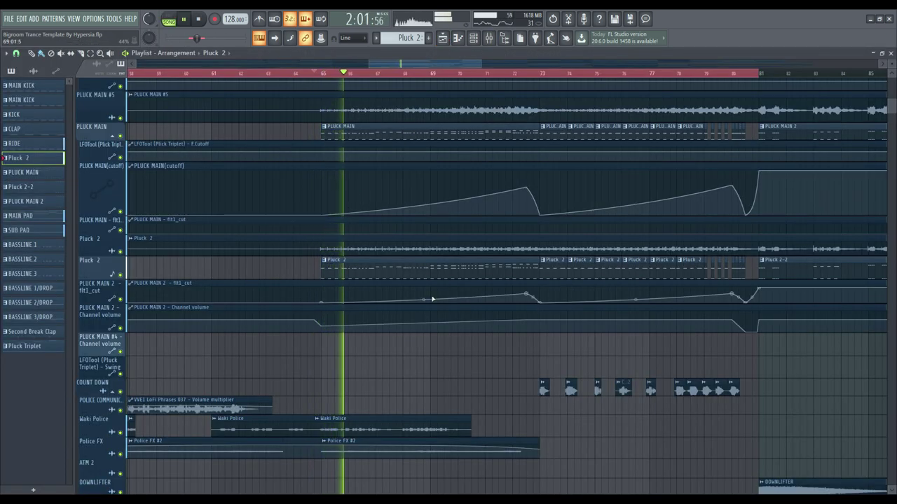
{"action": "scroll", "coordinate": [394, 202], "scroll_direction": "up", "scroll_amount": 8}
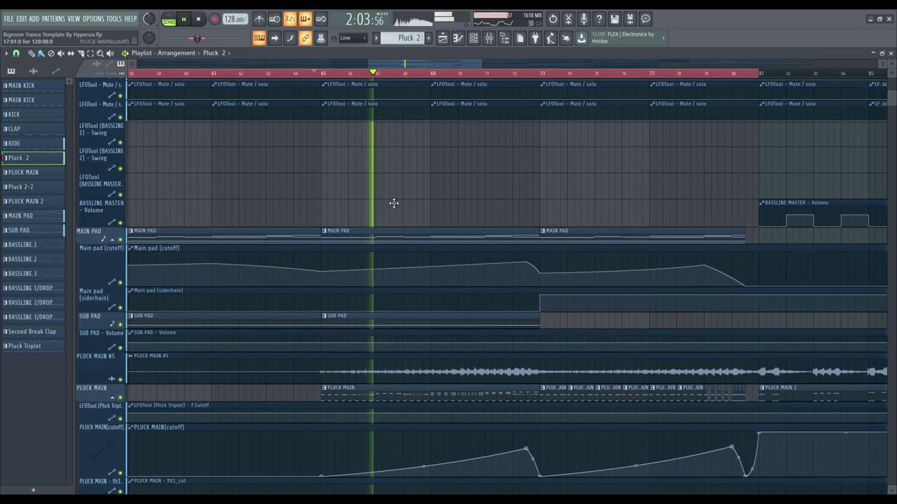
{"action": "scroll", "coordinate": [394, 203], "scroll_direction": "up", "scroll_amount": 10}
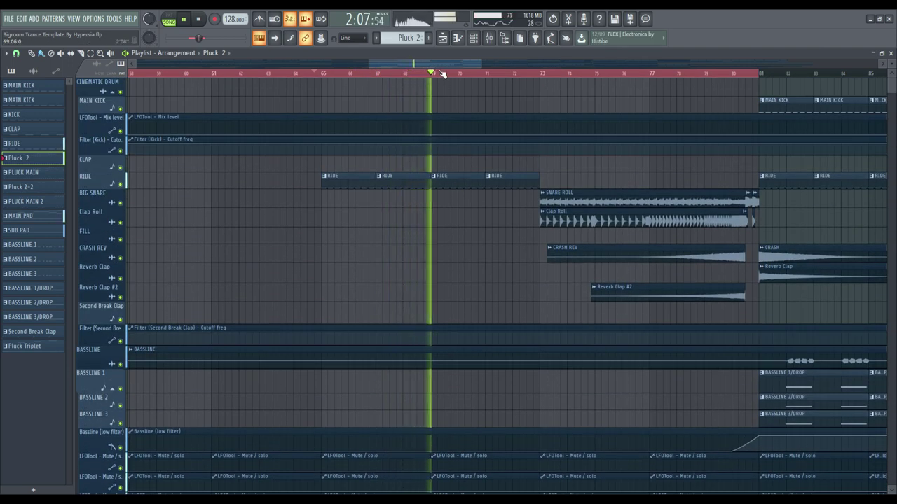
{"action": "left_click_drag", "start_coordinate": [451, 62], "coordinate": [478, 66]}
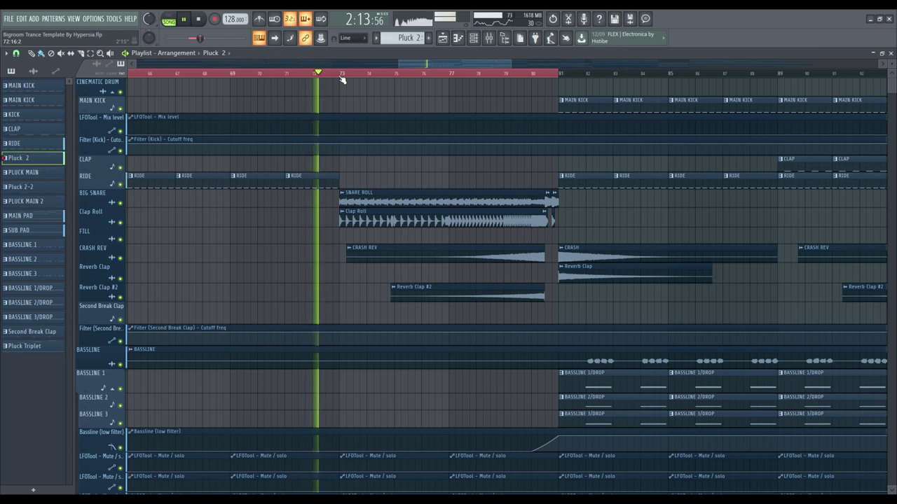
{"action": "left_click_drag", "start_coordinate": [453, 63], "coordinate": [461, 64]}
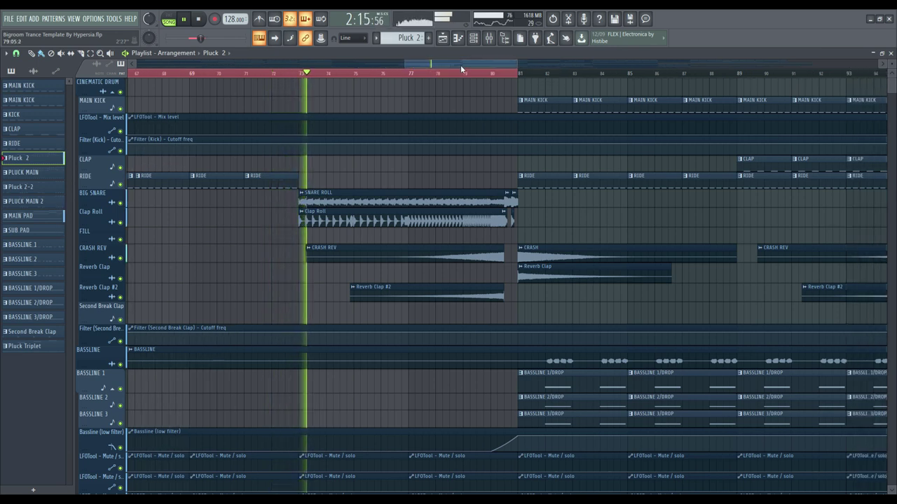
Select the drop section bars 81–89, stop, and set the song position to bar 73.
{"action": "left_click_drag", "start_coordinate": [518, 74], "coordinate": [741, 73]}
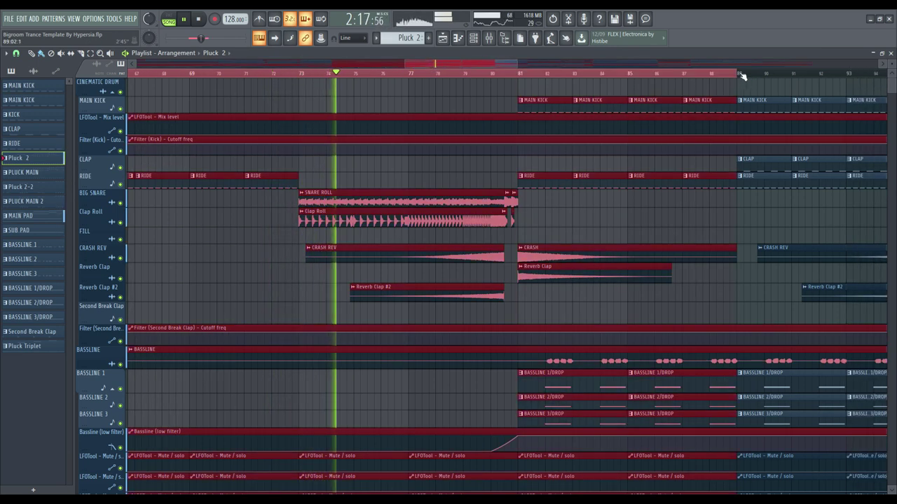
{"action": "scroll", "coordinate": [453, 294], "scroll_direction": "down", "scroll_amount": 5}
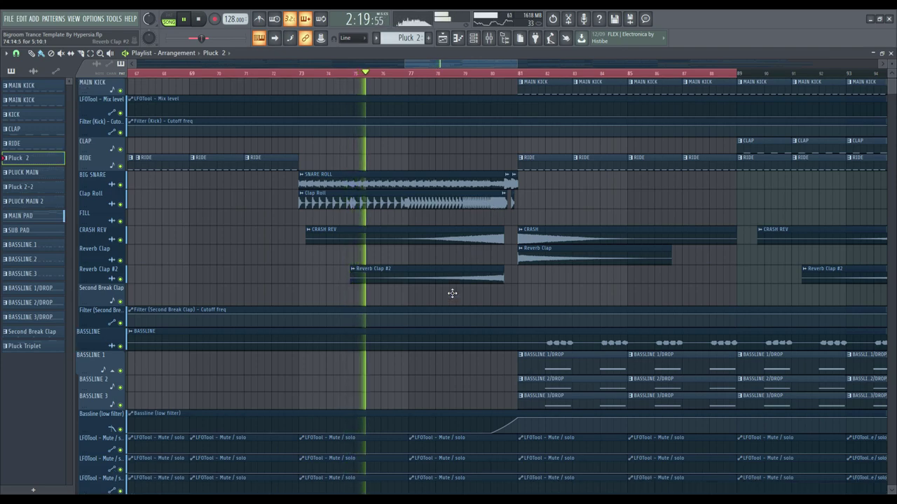
{"action": "scroll", "coordinate": [445, 323], "scroll_direction": "down", "scroll_amount": 8}
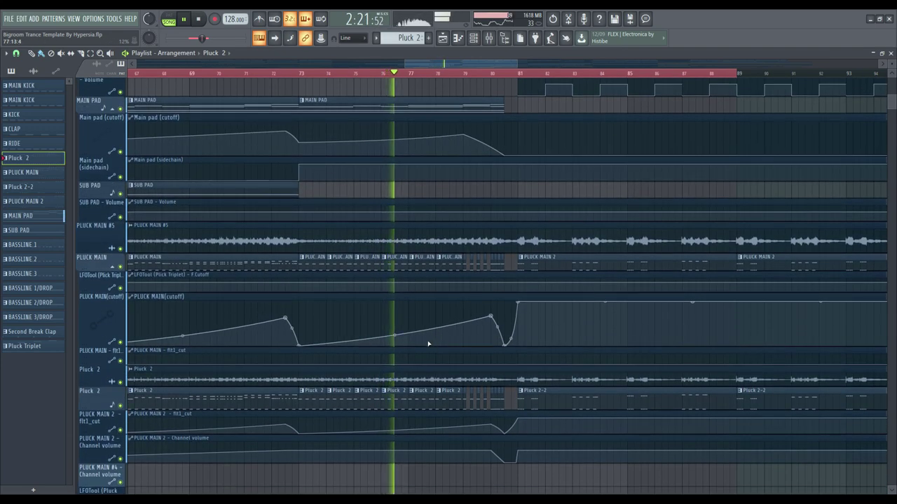
{"action": "scroll", "coordinate": [425, 343], "scroll_direction": "down", "scroll_amount": 12}
{"action": "scroll", "coordinate": [334, 138], "scroll_direction": "up", "scroll_amount": 9}
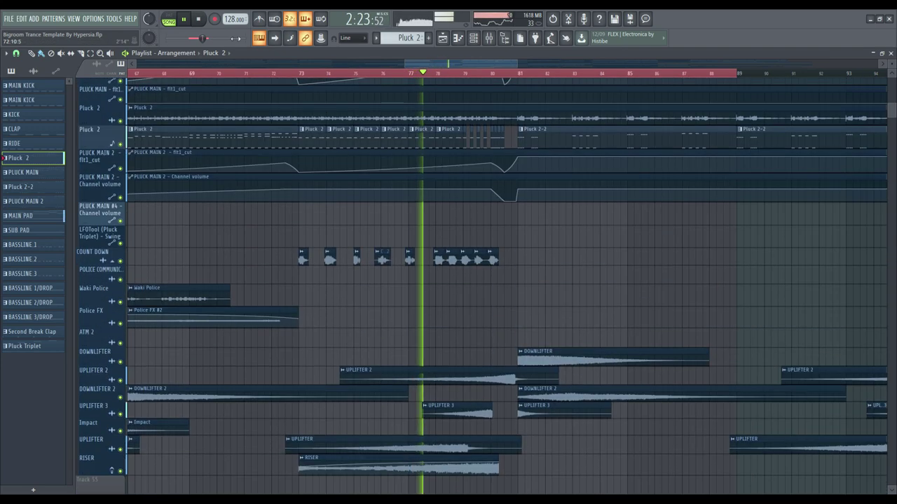
{"action": "left_click", "coordinate": [201, 20]}
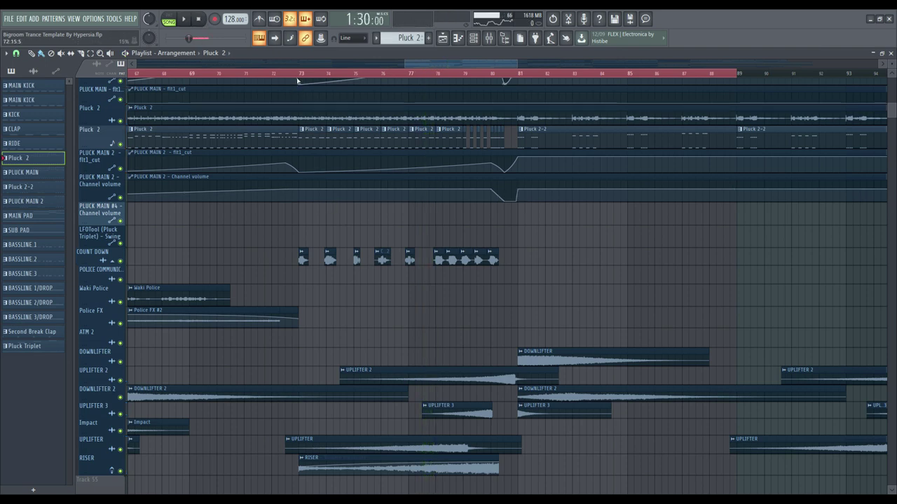
{"action": "left_click", "coordinate": [299, 75]}
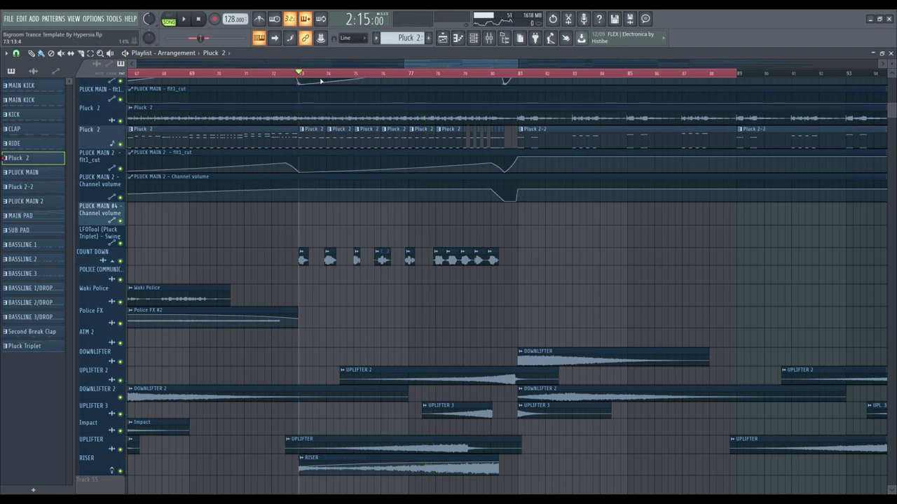
{"action": "scroll", "coordinate": [321, 81], "scroll_direction": "up", "scroll_amount": 2}
{"action": "scroll", "coordinate": [321, 75], "scroll_direction": "up", "scroll_amount": 3}
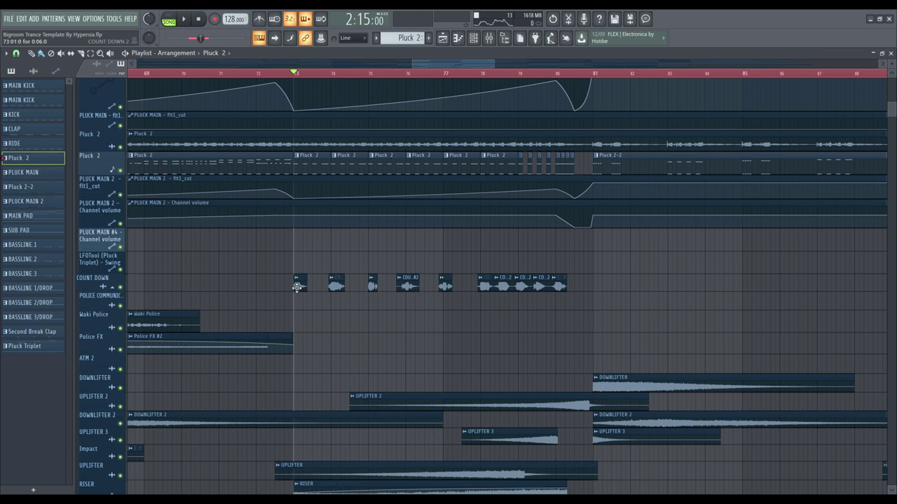
Open the COUNT DOWN 2 sample settings, stop playback, and close the settings window.
{"action": "double_click", "coordinate": [300, 286]}
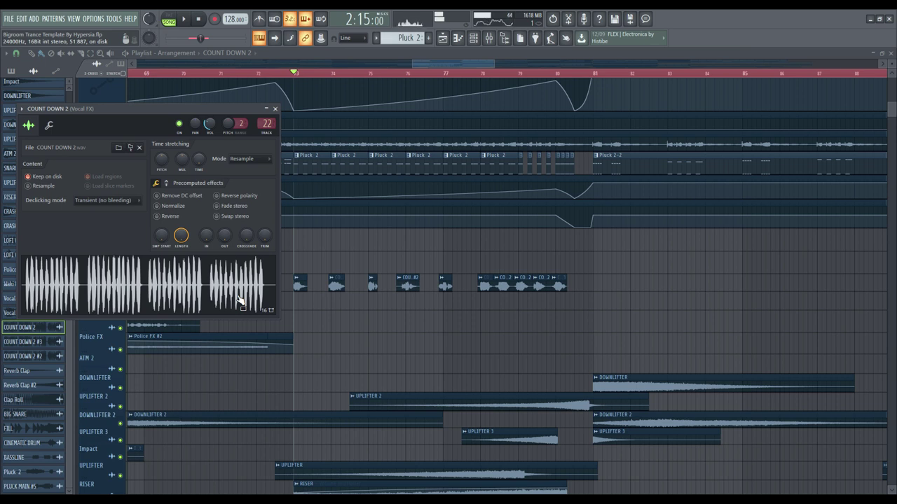
{"action": "left_click", "coordinate": [201, 20]}
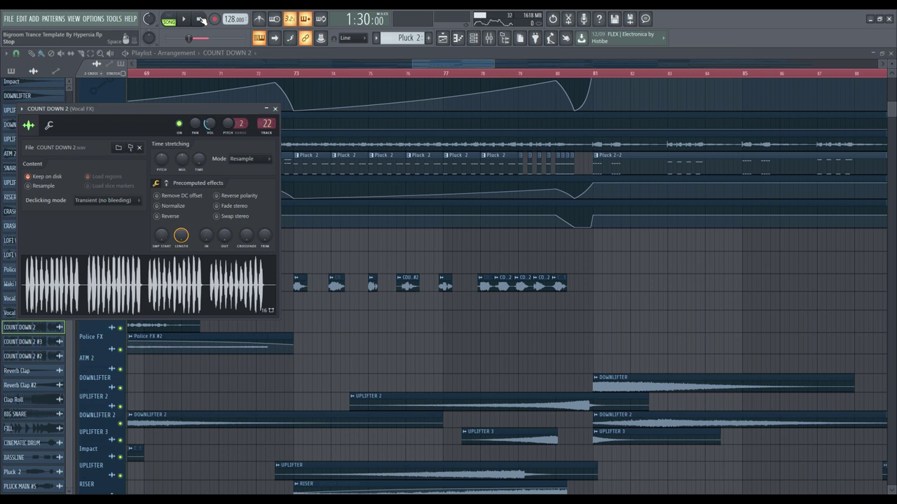
{"action": "key", "text": "Escape"}
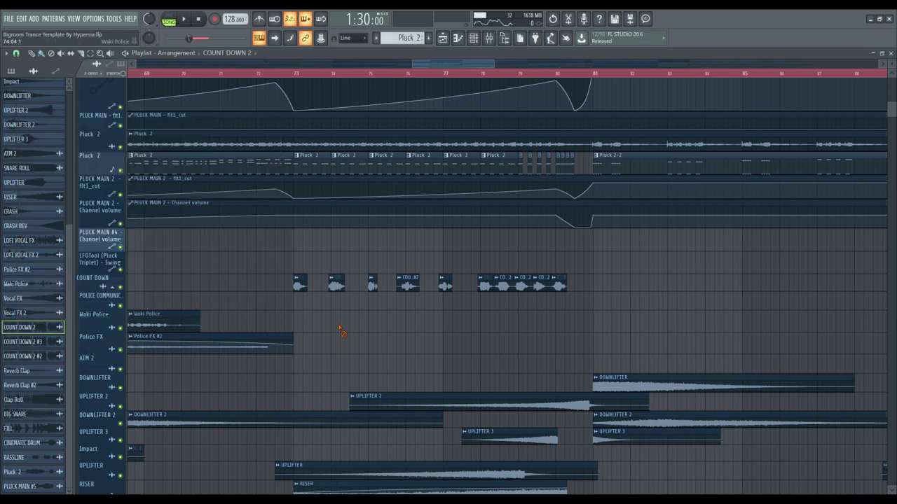
Play the song from bar 73 while browsing the arrangement.
{"action": "left_click", "coordinate": [296, 74]}
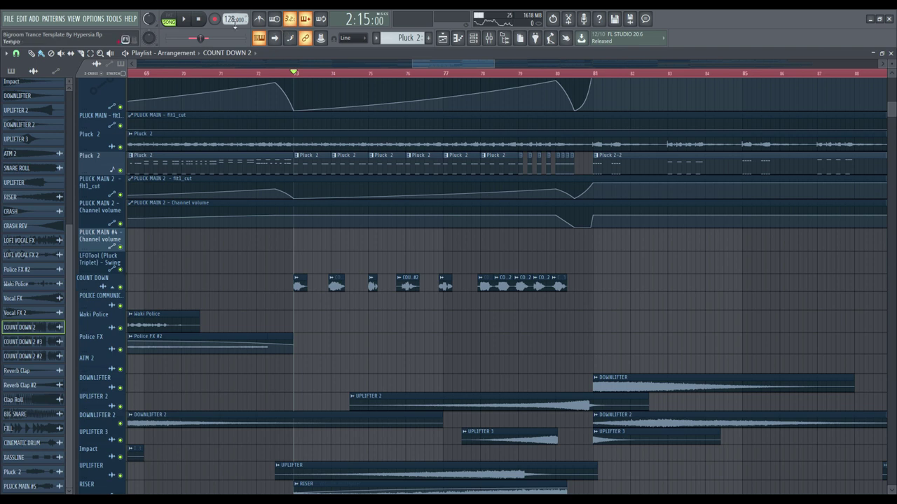
{"action": "left_click", "coordinate": [183, 20]}
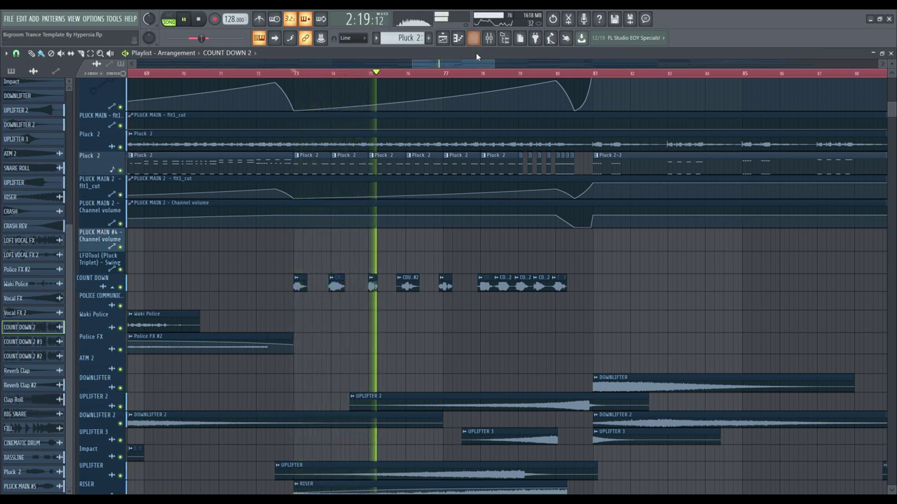
{"action": "scroll", "coordinate": [489, 62], "scroll_direction": "right", "scroll_amount": 3}
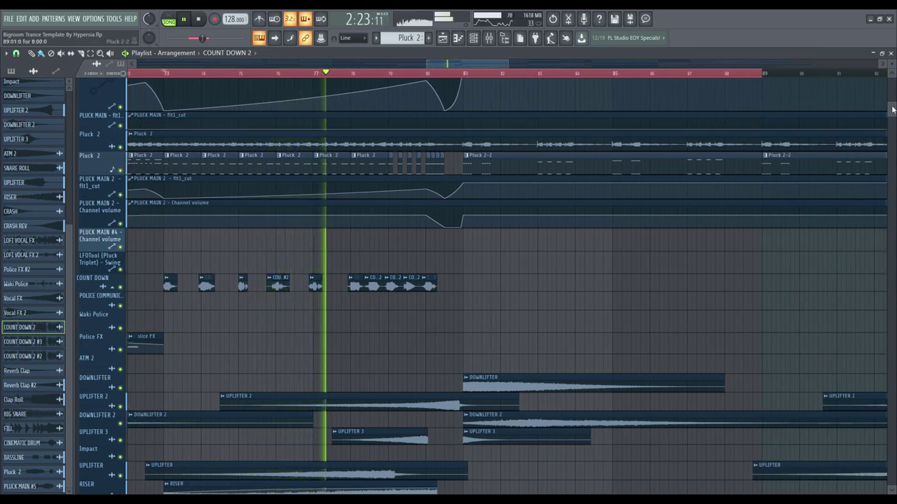
{"action": "scroll", "coordinate": [891, 106], "scroll_direction": "up", "scroll_amount": 4}
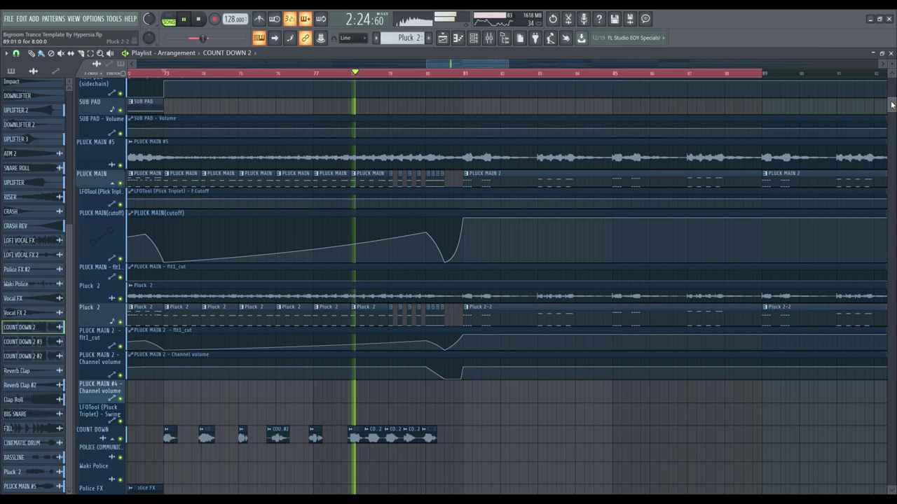
{"action": "left_click_drag", "start_coordinate": [891, 104], "coordinate": [892, 83]}
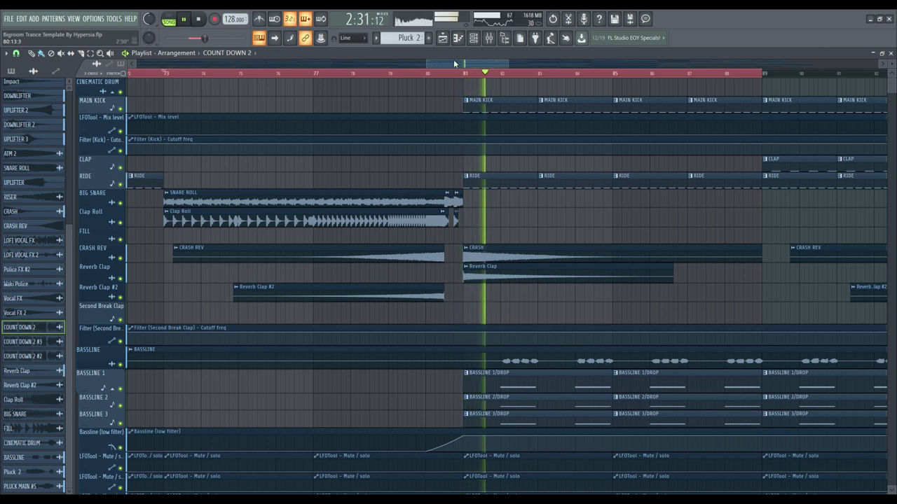
{"action": "scroll", "coordinate": [457, 186], "scroll_direction": "right", "scroll_amount": 3}
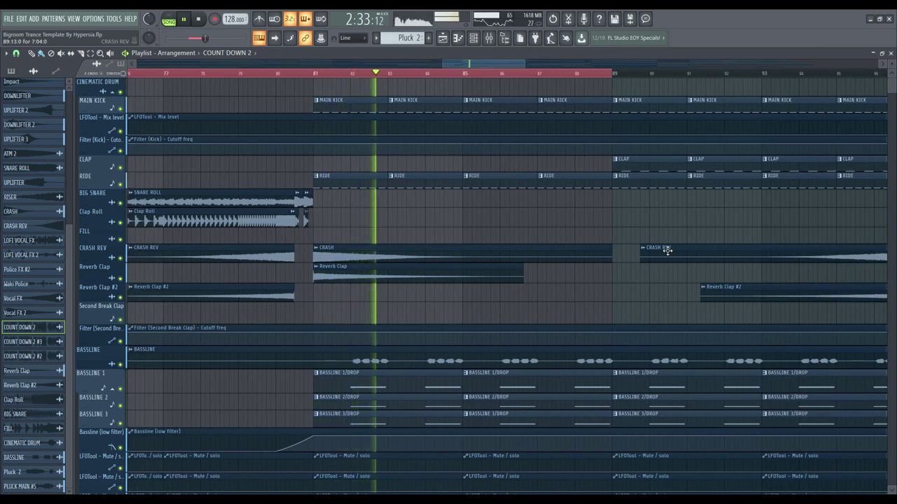
{"action": "scroll", "coordinate": [658, 252], "scroll_direction": "down", "scroll_amount": 5}
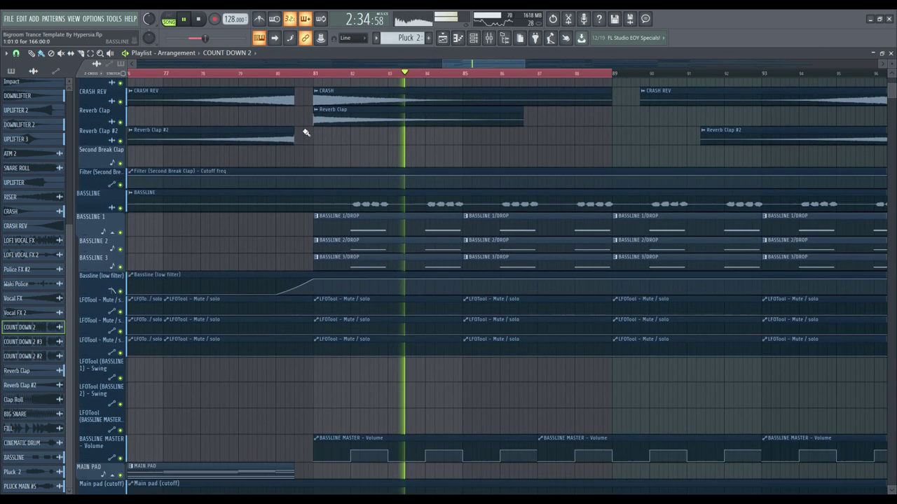
Mark bars 81–89 as the playback range and stop playback.
{"action": "left_click", "coordinate": [316, 73]}
{"action": "left_click_drag", "start_coordinate": [316, 73], "coordinate": [640, 119]}
{"action": "key", "text": "space"}
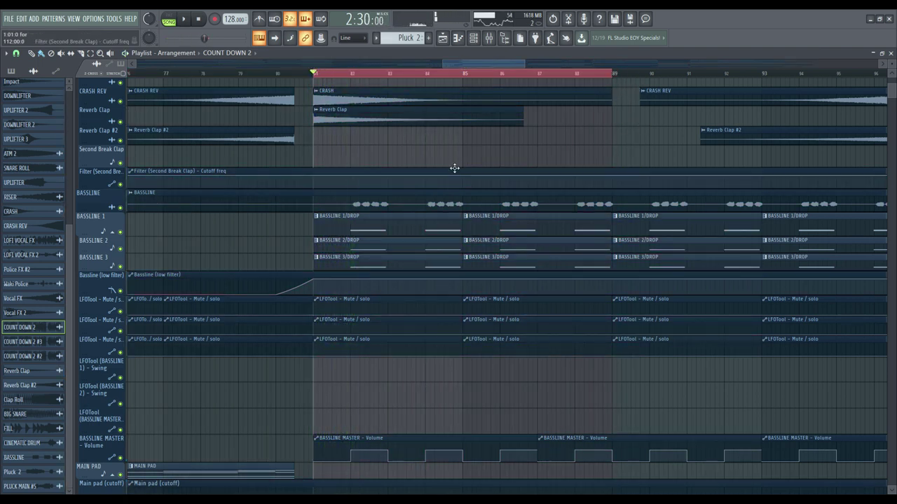
{"action": "scroll", "coordinate": [491, 61], "scroll_direction": "right", "scroll_amount": 1}
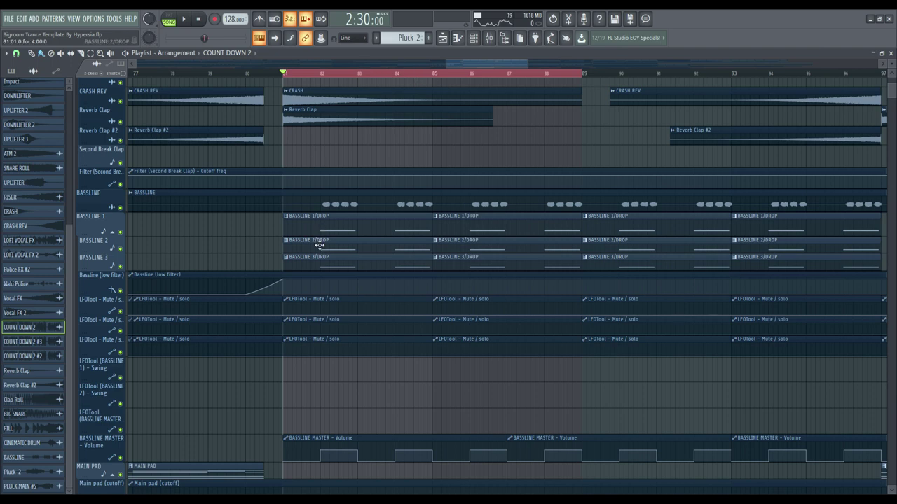
{"action": "scroll", "coordinate": [319, 249], "scroll_direction": "down", "scroll_amount": 3}
{"action": "scroll", "coordinate": [346, 218], "scroll_direction": "up", "scroll_amount": 4}
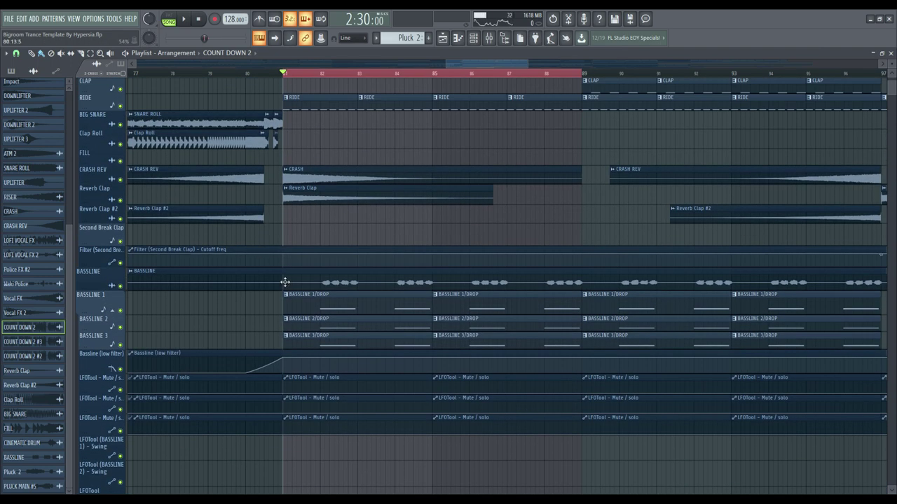
Make BASSLINE 1/DROP, then PLUCK MAIN 2, current and play the drop from bar 81.
{"action": "left_click", "coordinate": [325, 309]}
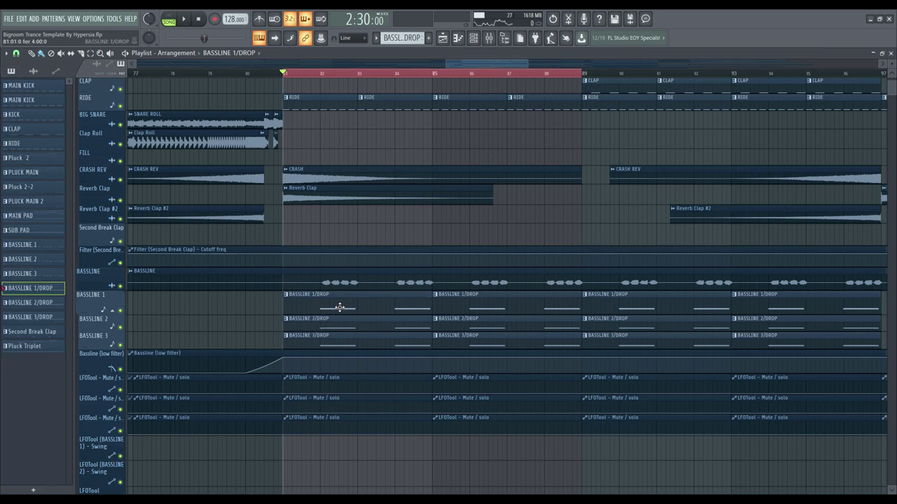
{"action": "scroll", "coordinate": [339, 307], "scroll_direction": "down", "scroll_amount": 10}
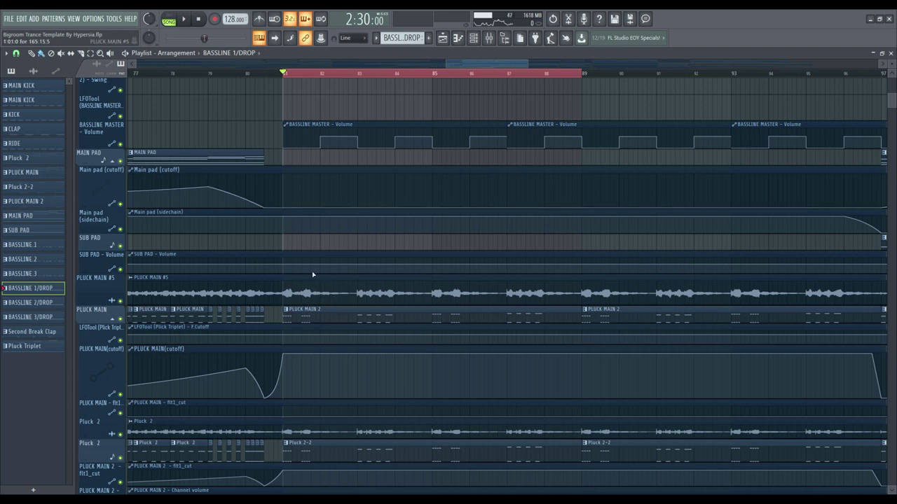
{"action": "scroll", "coordinate": [357, 158], "scroll_direction": "down", "scroll_amount": 8}
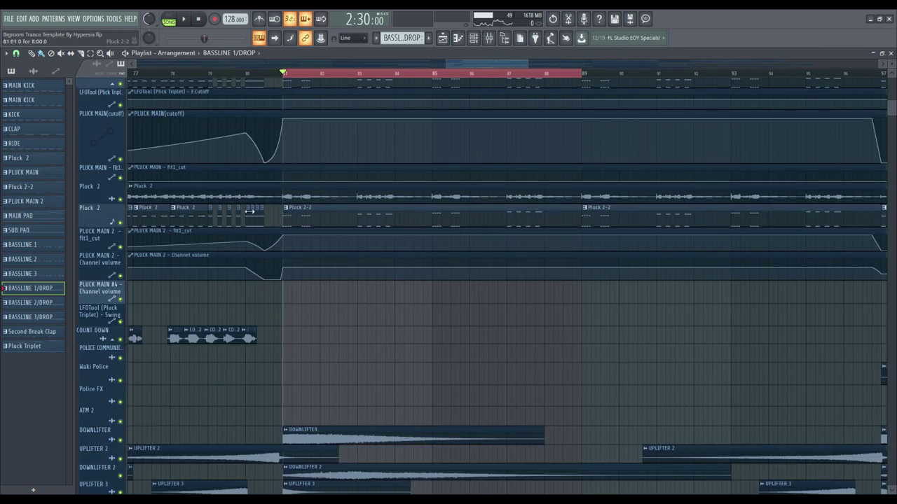
{"action": "scroll", "coordinate": [348, 218], "scroll_direction": "up", "scroll_amount": 3}
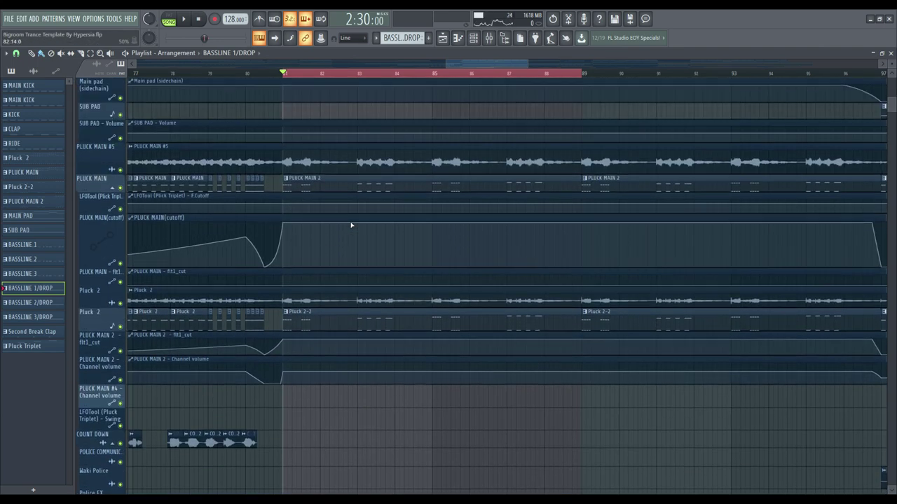
{"action": "left_click", "coordinate": [318, 179]}
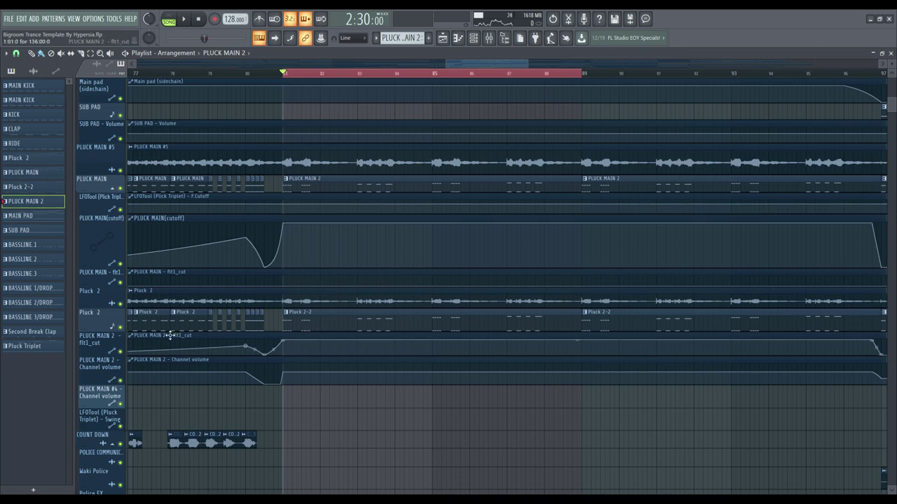
{"action": "scroll", "coordinate": [294, 377], "scroll_direction": "down", "scroll_amount": 3}
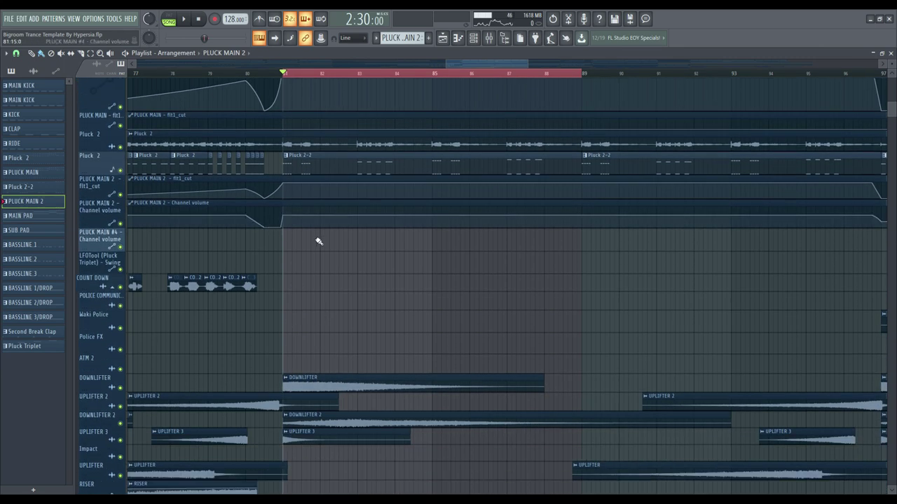
{"action": "scroll", "coordinate": [318, 241], "scroll_direction": "up", "scroll_amount": 10}
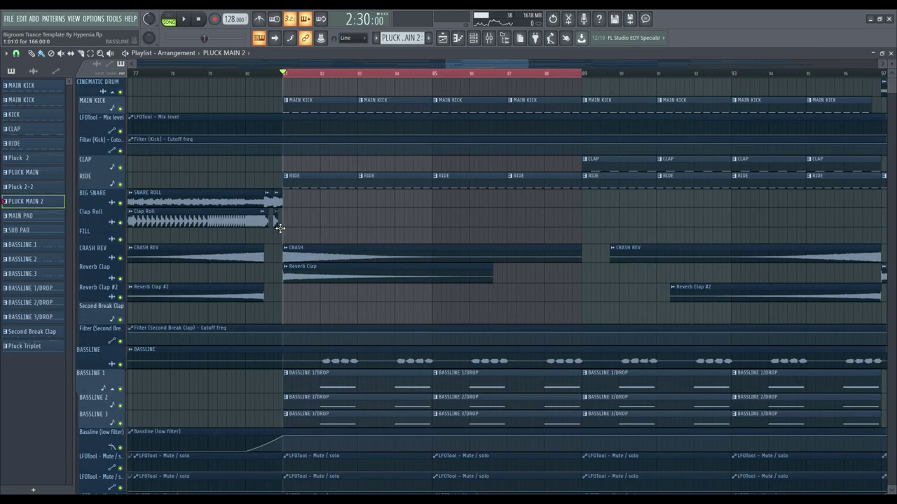
{"action": "scroll", "coordinate": [299, 385], "scroll_direction": "down", "scroll_amount": 12}
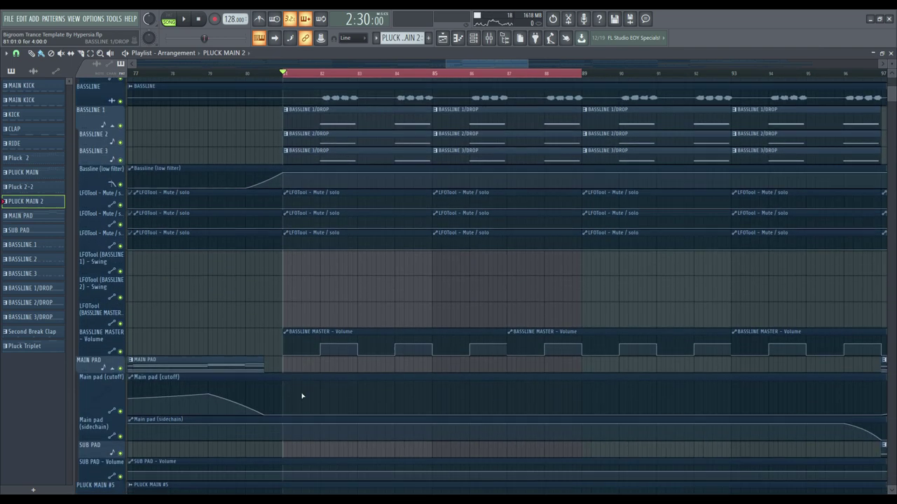
{"action": "scroll", "coordinate": [326, 386], "scroll_direction": "down", "scroll_amount": 6}
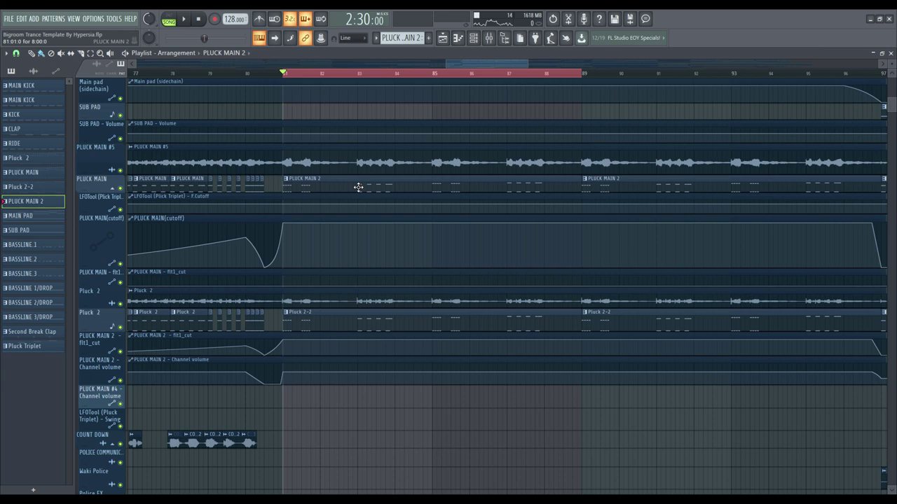
{"action": "scroll", "coordinate": [358, 187], "scroll_direction": "up", "scroll_amount": 12}
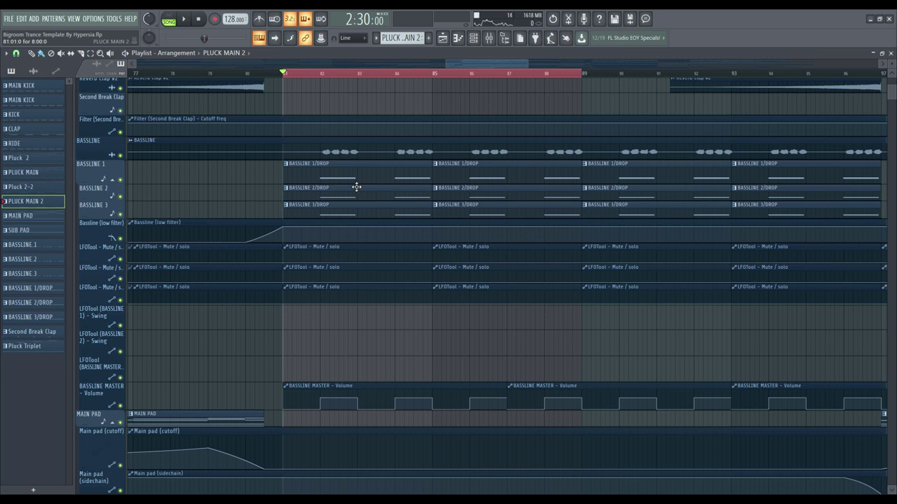
{"action": "key", "text": "space"}
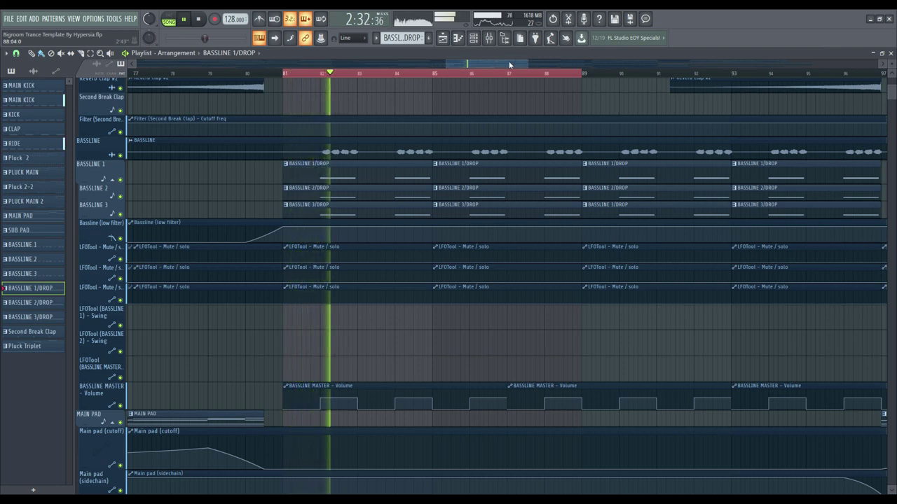
Extend the playback range to bar 97, then to bar 112.
{"action": "scroll", "coordinate": [577, 78], "scroll_direction": "right", "scroll_amount": 3}
{"action": "scroll", "coordinate": [524, 81], "scroll_direction": "left", "scroll_amount": 2}
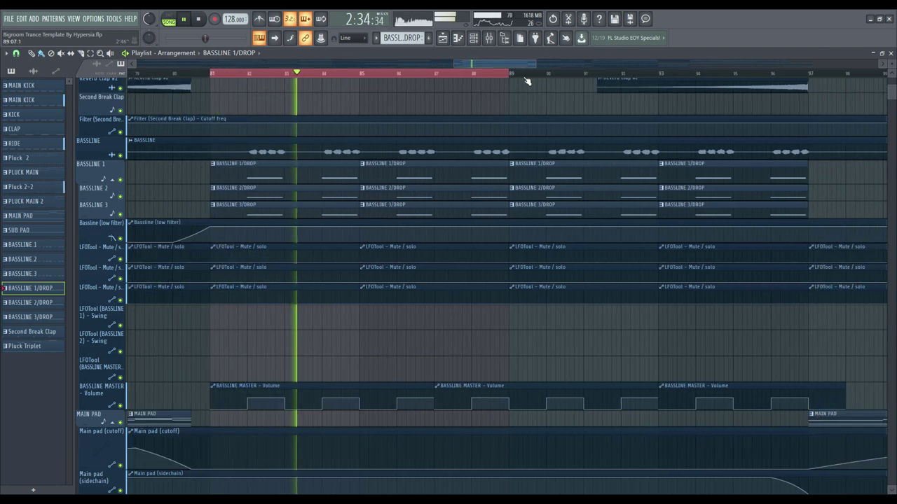
{"action": "scroll", "coordinate": [526, 80], "scroll_direction": "down", "scroll_amount": 3}
{"action": "left_click", "coordinate": [627, 78], "text": "shift"}
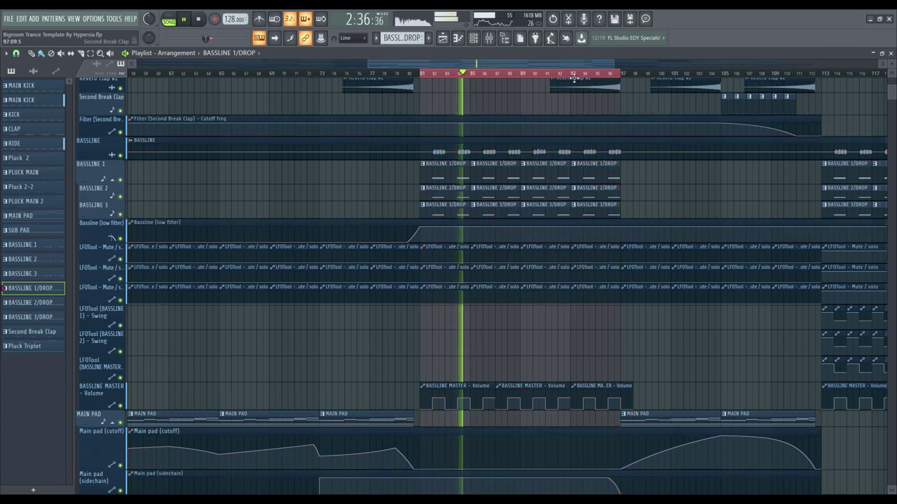
{"action": "scroll", "coordinate": [554, 71], "scroll_direction": "right", "scroll_amount": 2}
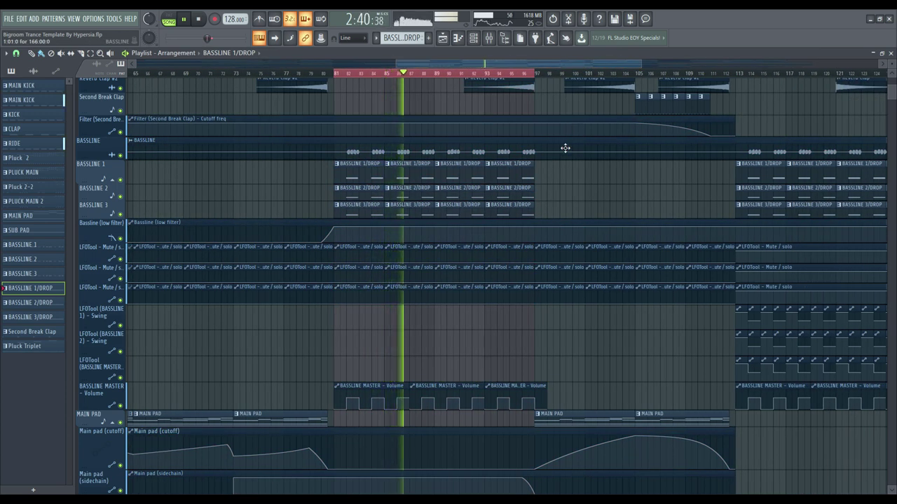
{"action": "left_click_drag", "start_coordinate": [551, 61], "coordinate": [588, 71]}
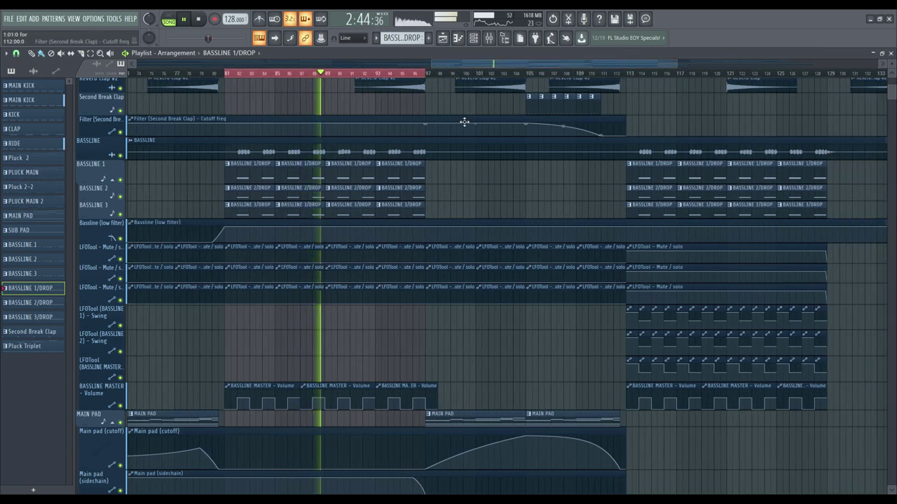
{"action": "scroll", "coordinate": [516, 201], "scroll_direction": "up", "scroll_amount": 5}
{"action": "left_click", "coordinate": [626, 82]}
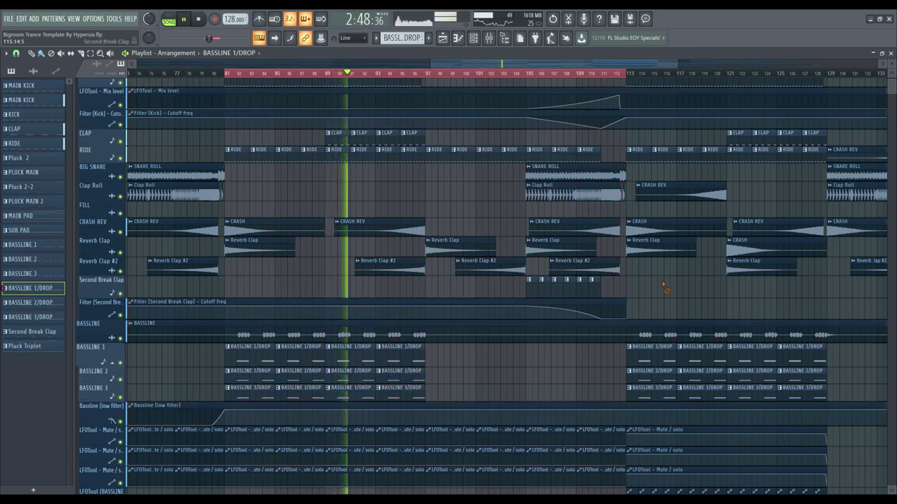
{"action": "left_click_drag", "start_coordinate": [473, 61], "coordinate": [482, 59]}
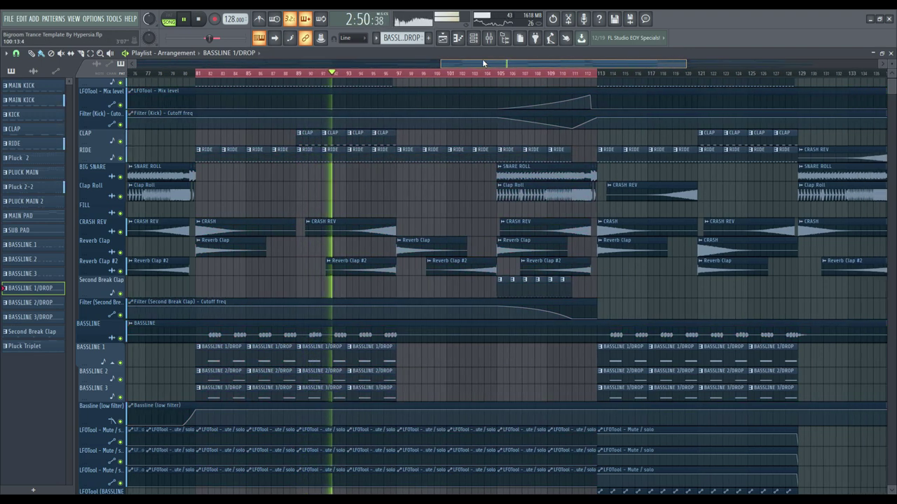
Jump playback to bar 96, then select and clear the clips before bar 129.
{"action": "left_click", "coordinate": [394, 74]}
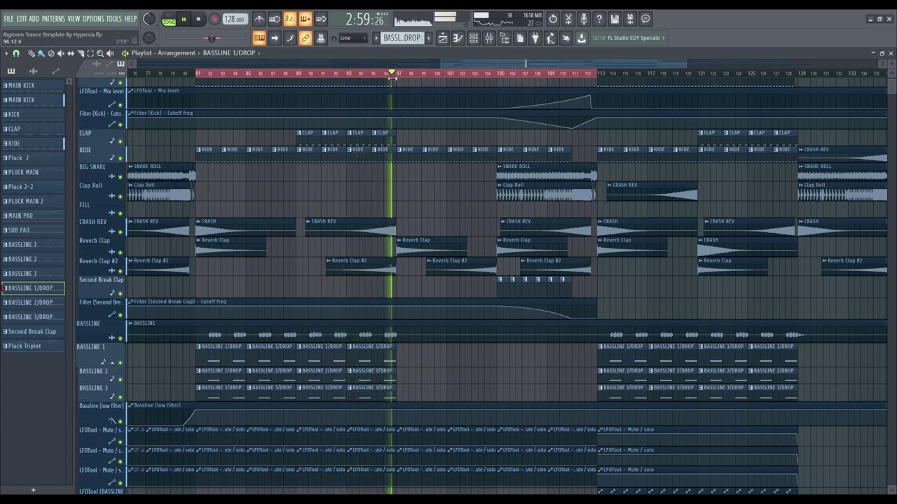
{"action": "scroll", "coordinate": [892, 85], "scroll_direction": "down", "scroll_amount": 5}
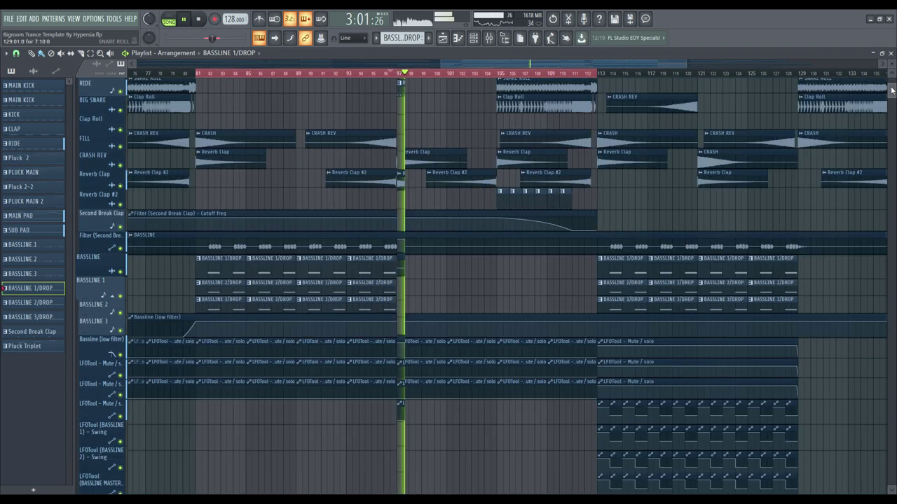
{"action": "scroll", "coordinate": [476, 99], "scroll_direction": "up", "scroll_amount": 6}
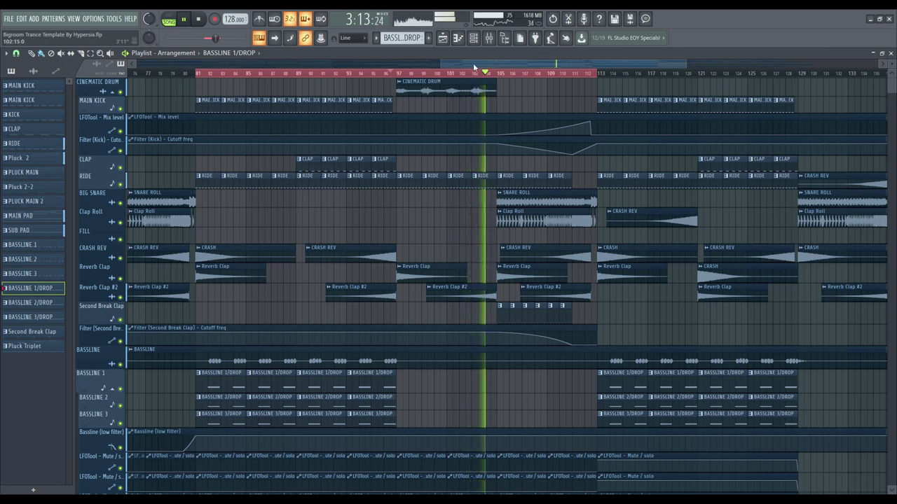
{"action": "left_click_drag", "start_coordinate": [476, 62], "coordinate": [499, 62]}
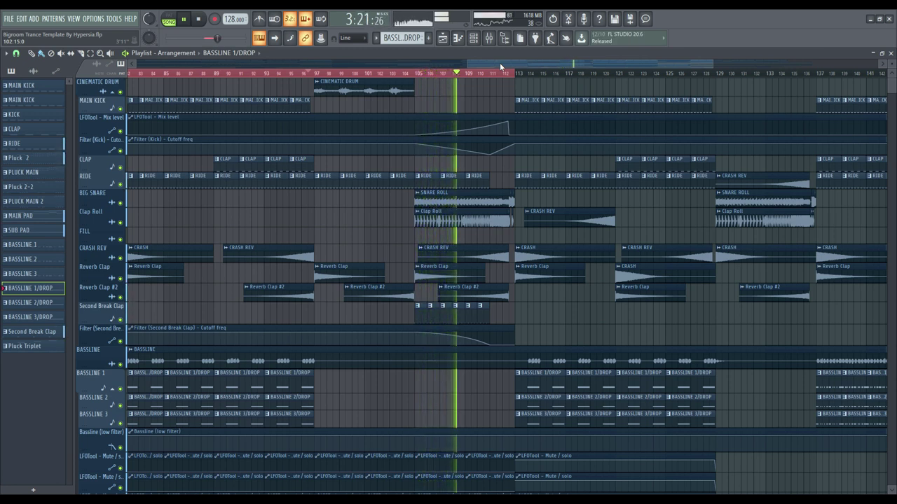
{"action": "scroll", "coordinate": [557, 67], "scroll_direction": "right", "scroll_amount": 1}
{"action": "scroll", "coordinate": [558, 68], "scroll_direction": "right", "scroll_amount": 3}
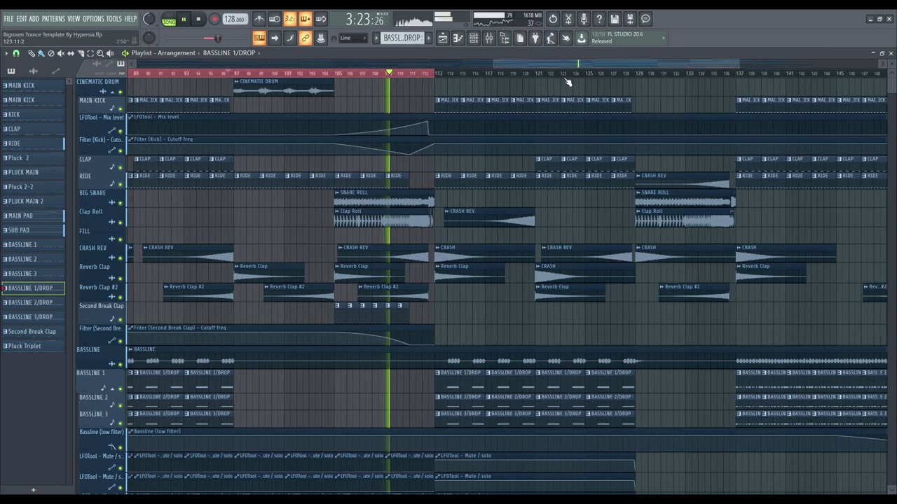
{"action": "left_click", "coordinate": [639, 74]}
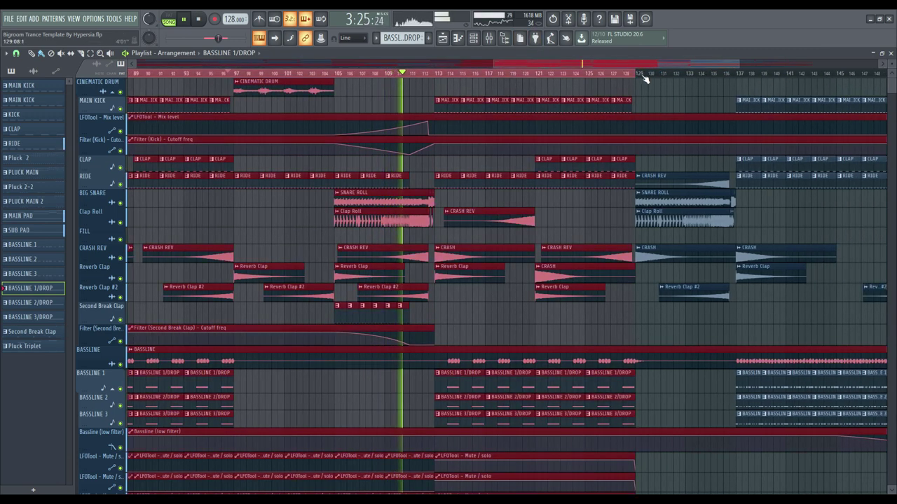
{"action": "left_click", "coordinate": [650, 87]}
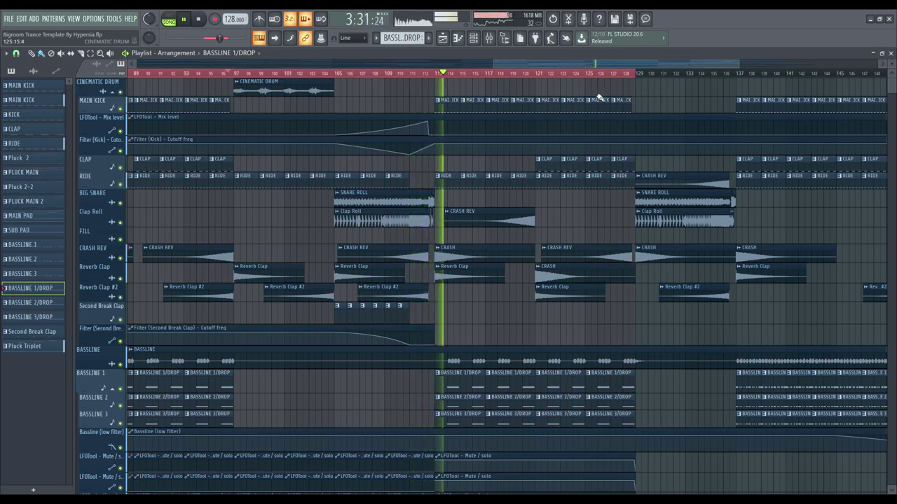
{"action": "left_click", "coordinate": [201, 20]}
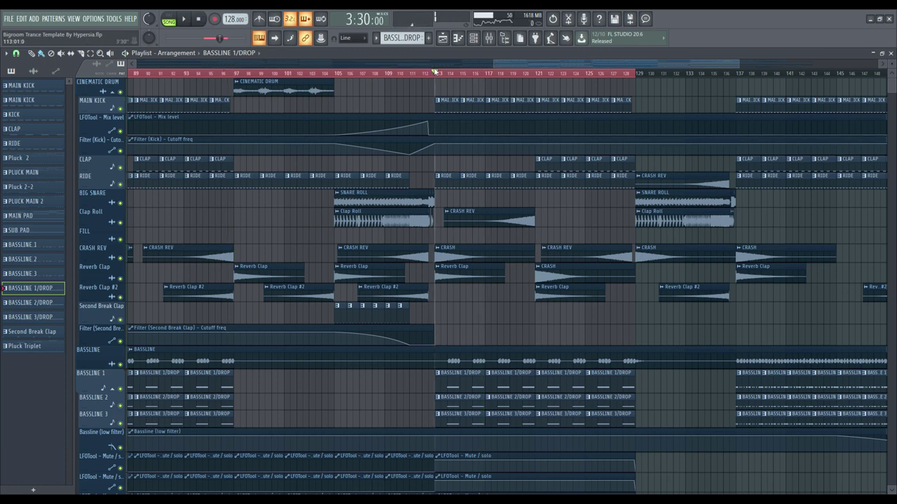
{"action": "scroll", "coordinate": [630, 71], "scroll_direction": "right", "scroll_amount": 2}
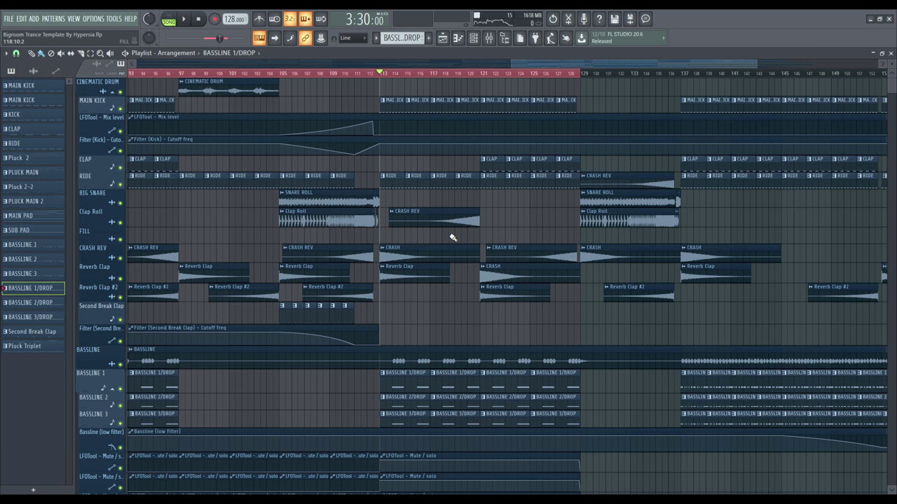
{"action": "left_click", "coordinate": [489, 38]}
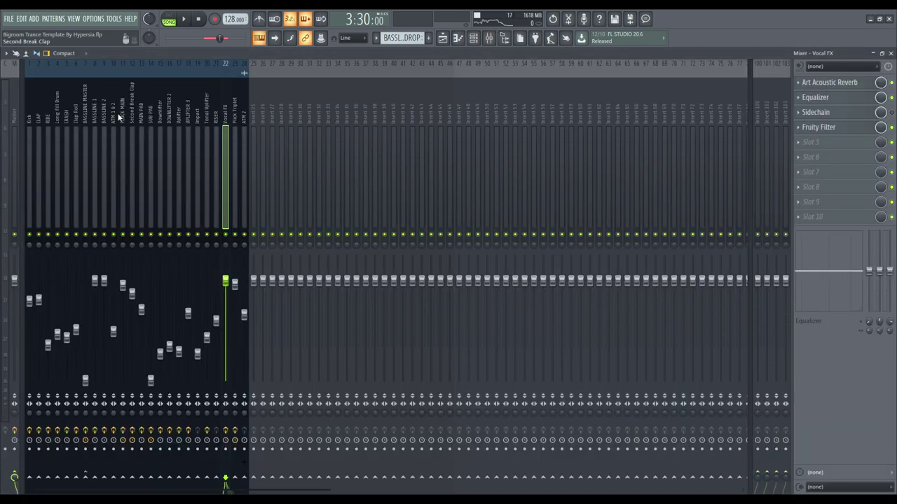
{"action": "left_click", "coordinate": [95, 114]}
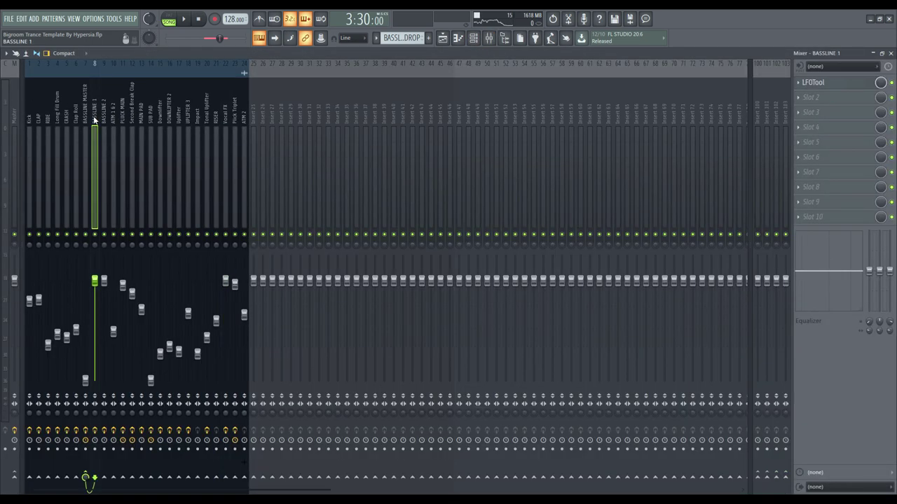
{"action": "left_click", "coordinate": [813, 83]}
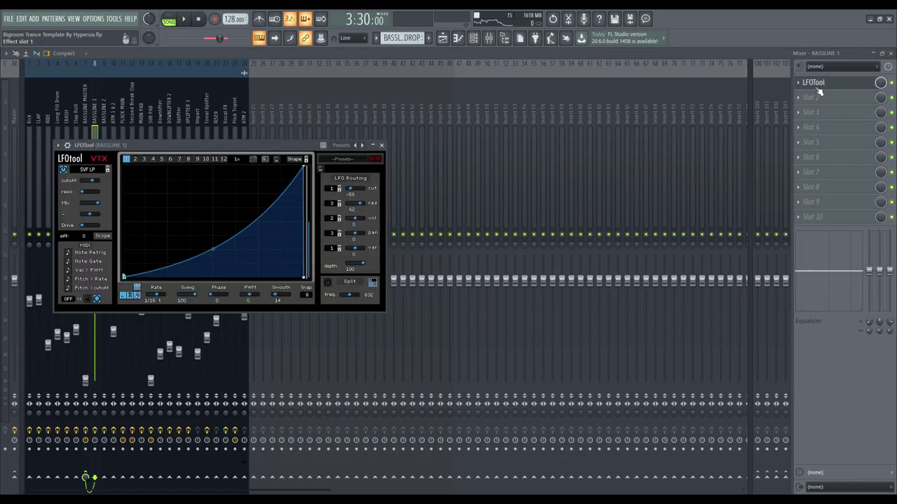
{"action": "left_click", "coordinate": [358, 159]}
{"action": "mouse_move", "coordinate": [350, 202]}
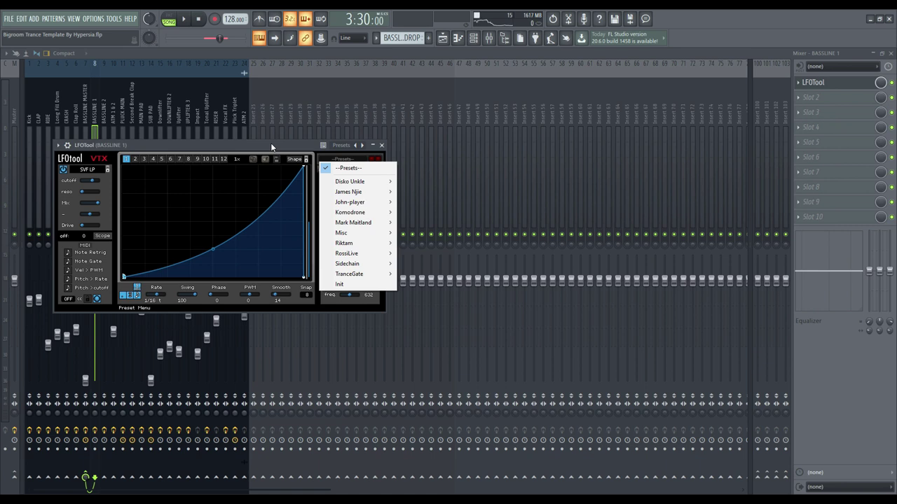
{"action": "left_click", "coordinate": [381, 145]}
{"action": "left_click", "coordinate": [442, 39]}
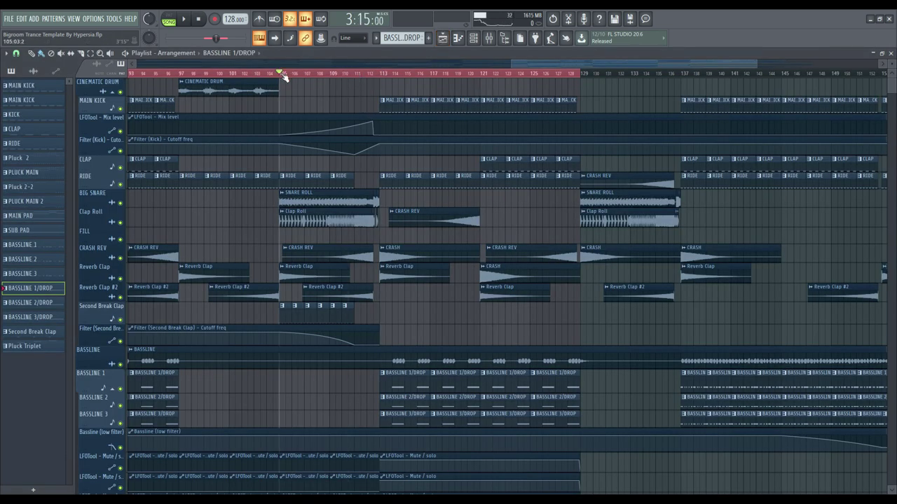
Start song playback and scroll through the pad, pluck and FX tracks.
{"action": "scroll", "coordinate": [326, 268], "scroll_direction": "down", "scroll_amount": 10}
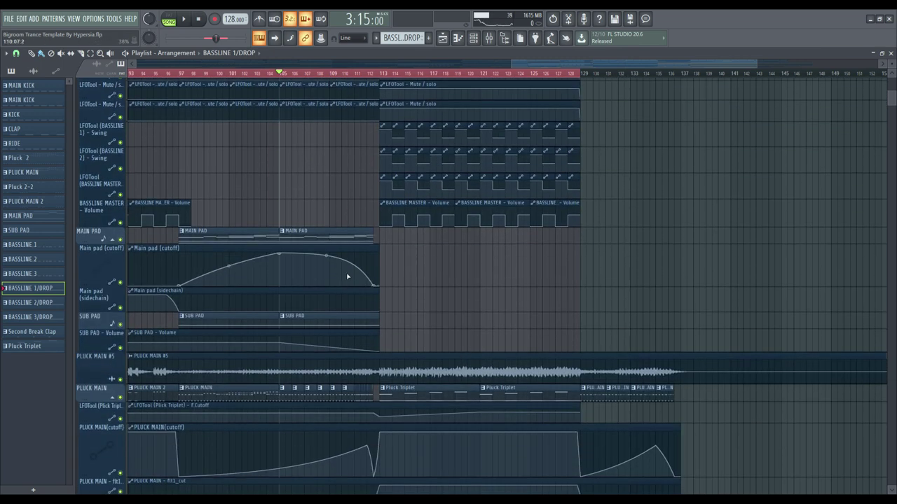
{"action": "scroll", "coordinate": [348, 279], "scroll_direction": "down", "scroll_amount": 8}
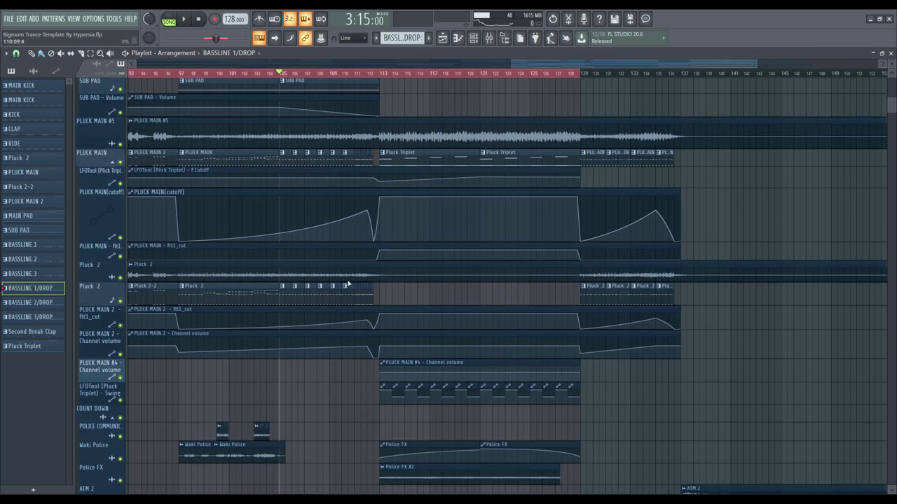
{"action": "key", "text": "space"}
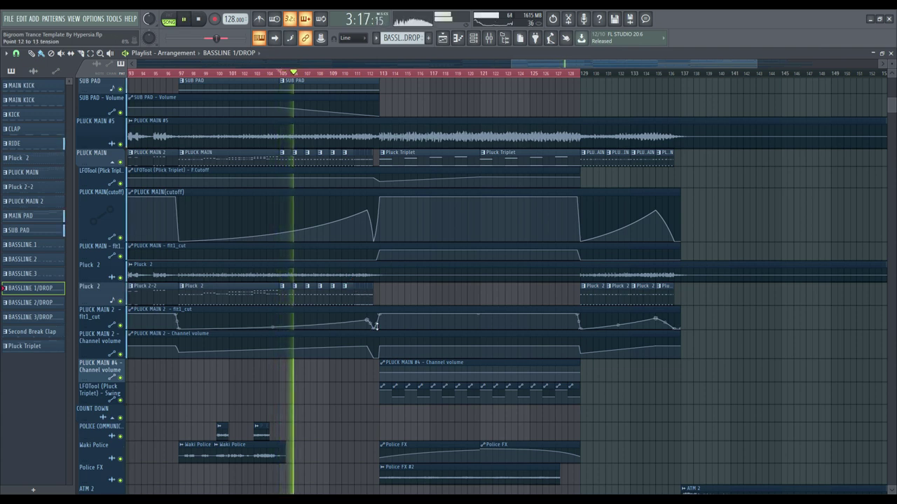
{"action": "scroll", "coordinate": [391, 334], "scroll_direction": "down", "scroll_amount": 5}
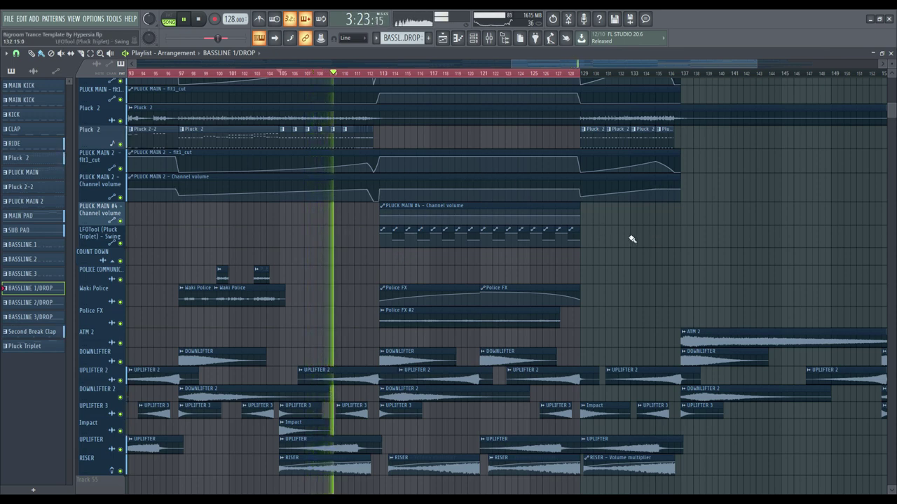
{"action": "scroll", "coordinate": [619, 232], "scroll_direction": "up", "scroll_amount": 8}
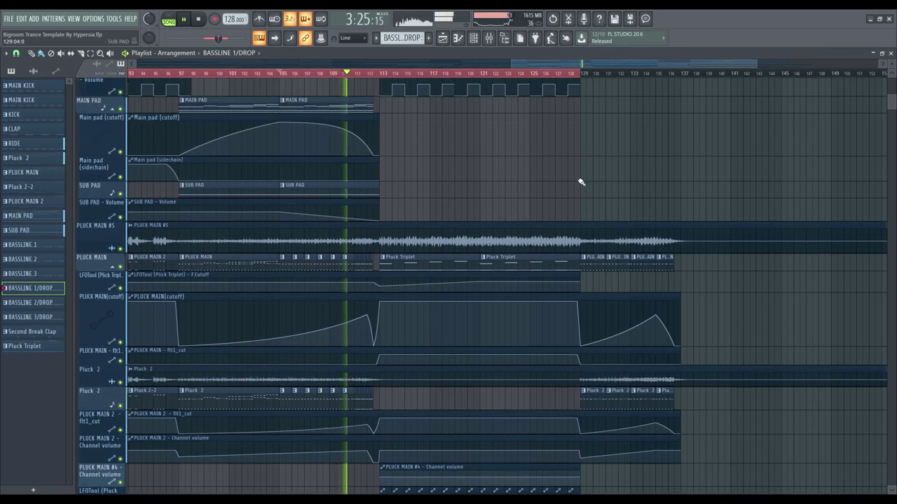
{"action": "scroll", "coordinate": [580, 180], "scroll_direction": "up", "scroll_amount": 2}
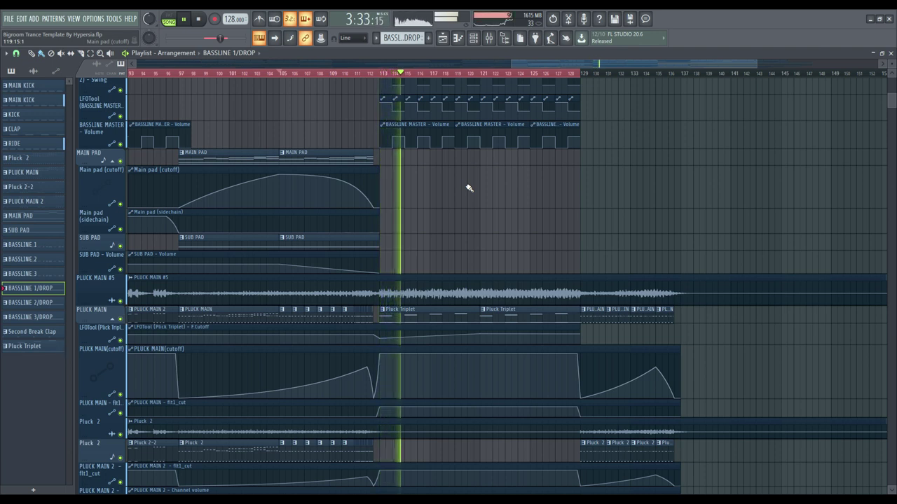
{"action": "scroll", "coordinate": [616, 67], "scroll_direction": "right", "scroll_amount": 3}
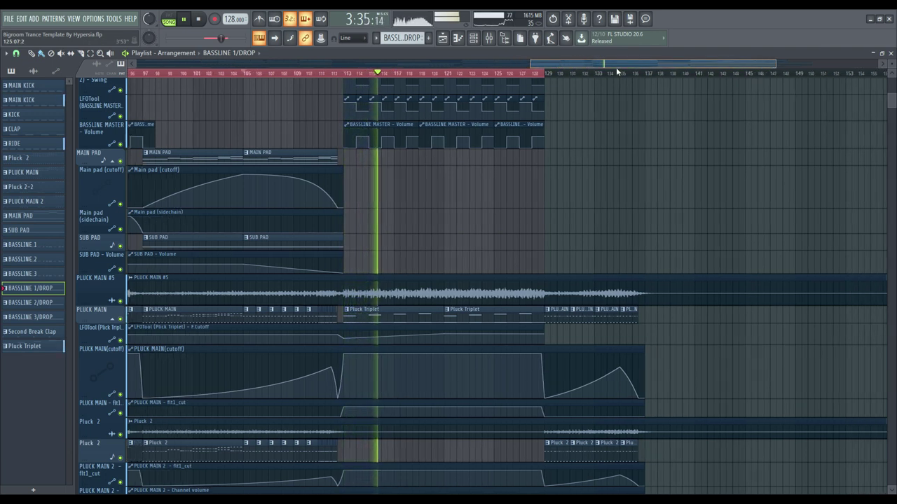
{"action": "scroll", "coordinate": [890, 99], "scroll_direction": "up", "scroll_amount": 3}
Mark a time range ending near bar 156, then deselect the clips.
{"action": "left_click_drag", "start_coordinate": [889, 99], "coordinate": [871, 109]}
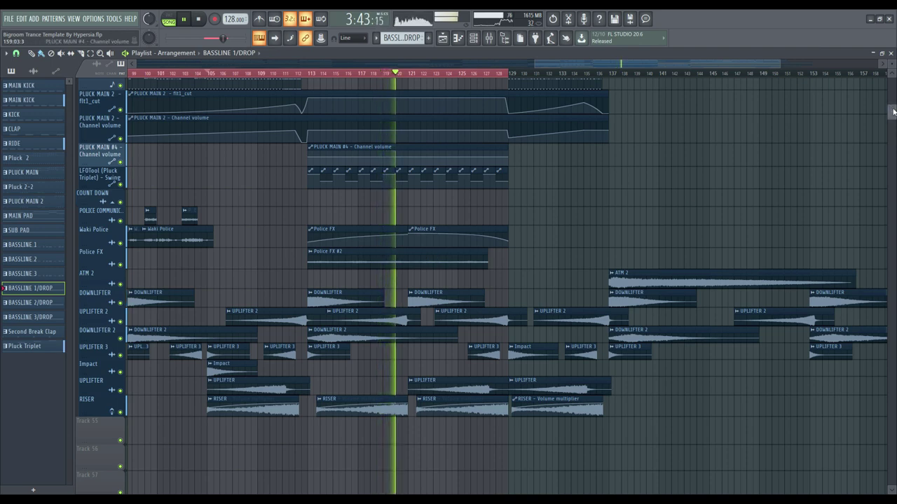
{"action": "left_click_drag", "start_coordinate": [893, 113], "coordinate": [890, 101]}
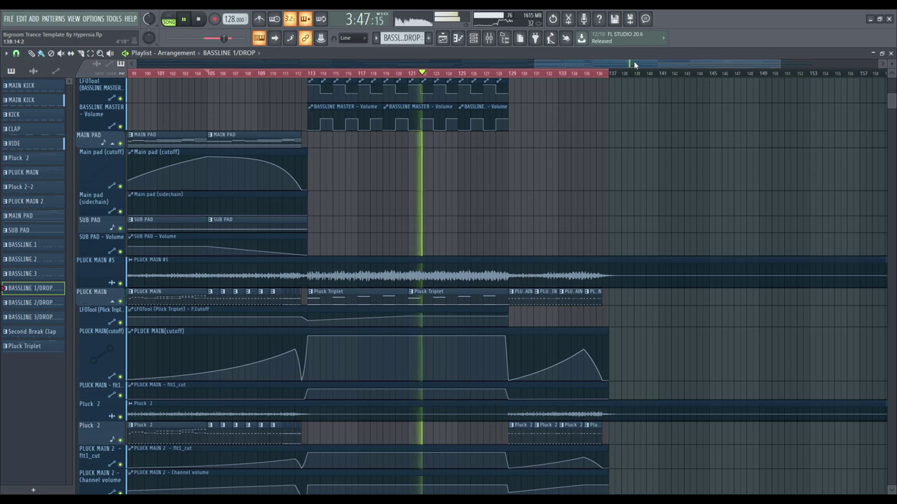
{"action": "left_click_drag", "start_coordinate": [634, 60], "coordinate": [648, 59]}
{"action": "scroll", "coordinate": [681, 124], "scroll_direction": "up", "scroll_amount": 5}
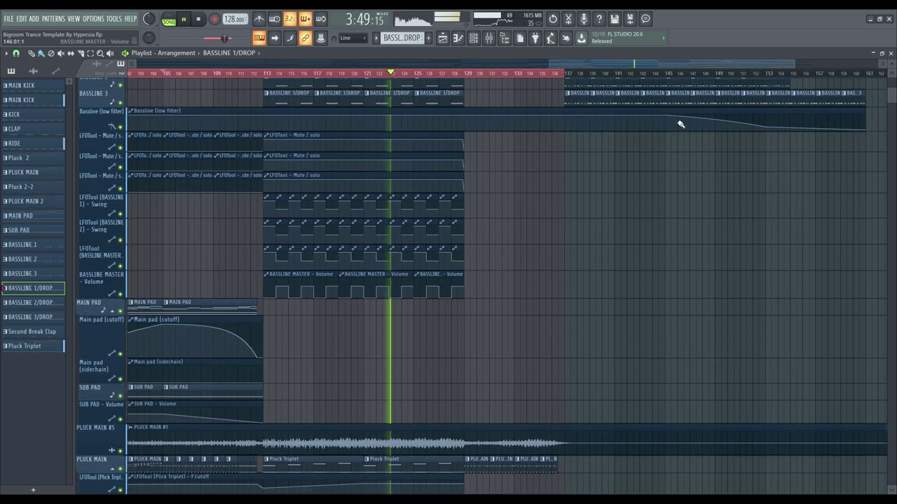
{"action": "scroll", "coordinate": [680, 124], "scroll_direction": "up", "scroll_amount": 3}
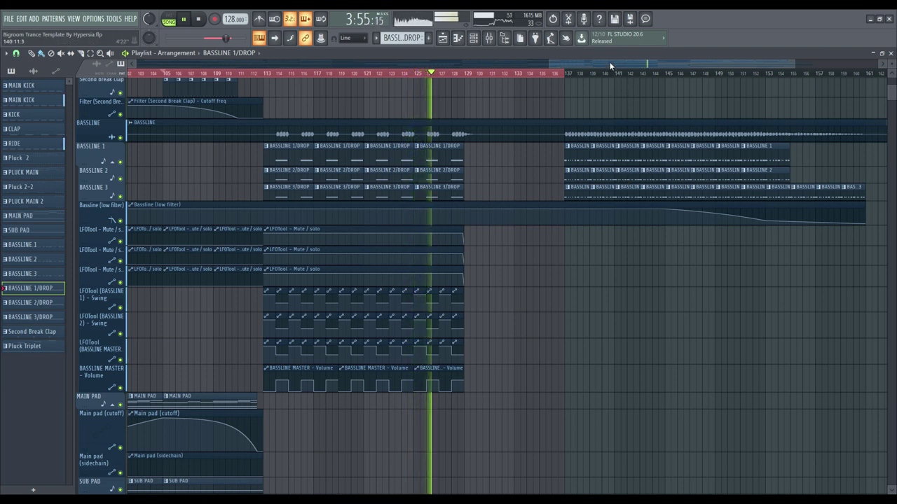
{"action": "left_click_drag", "start_coordinate": [617, 62], "coordinate": [640, 63]}
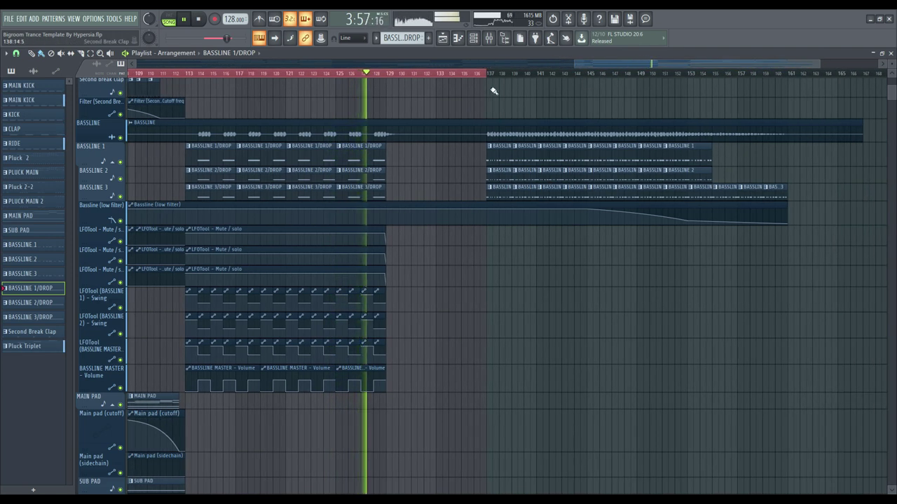
{"action": "left_click", "coordinate": [714, 77]}
{"action": "left_click", "coordinate": [647, 266]}
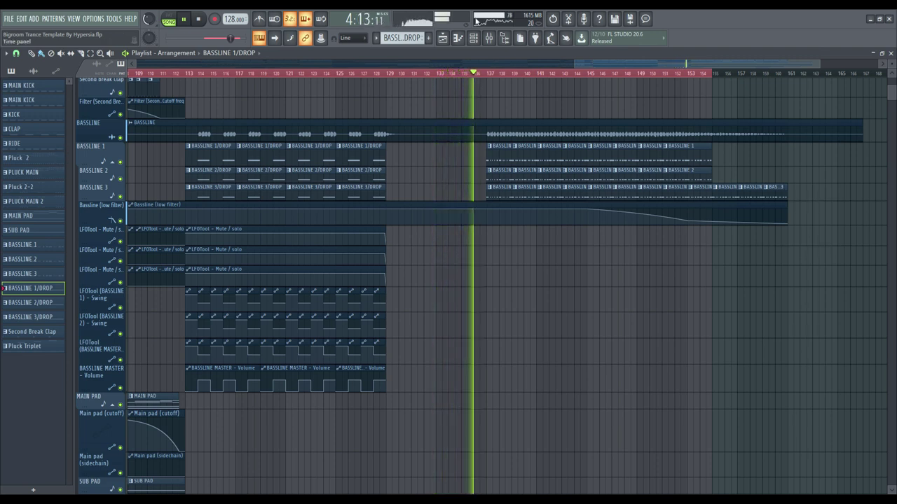
Return to the top tracks and select every playlist clip with Ctrl+A.
{"action": "left_click_drag", "start_coordinate": [693, 60], "coordinate": [704, 60]}
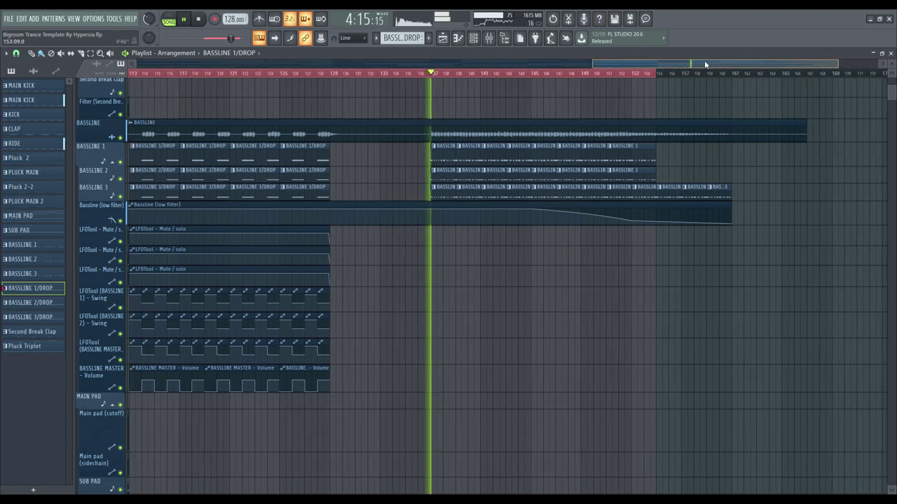
{"action": "scroll", "coordinate": [627, 57], "scroll_direction": "up", "scroll_amount": 5}
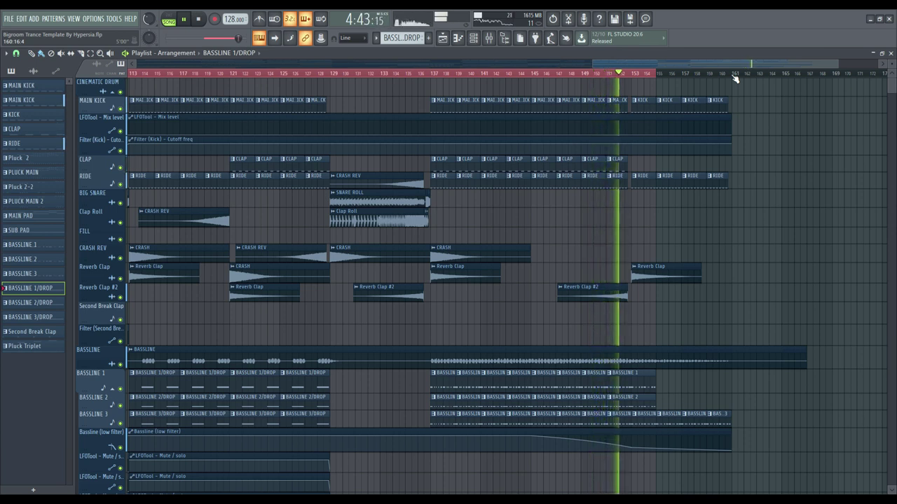
{"action": "key", "text": "ctrl+a"}
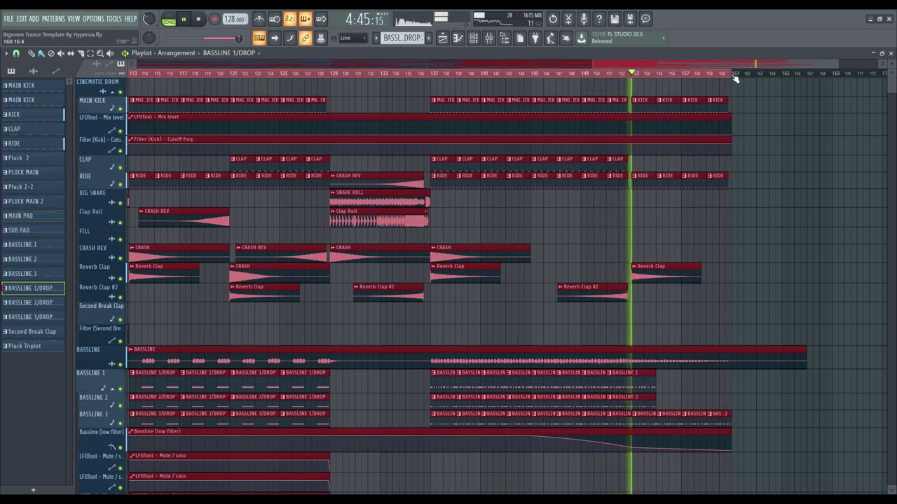